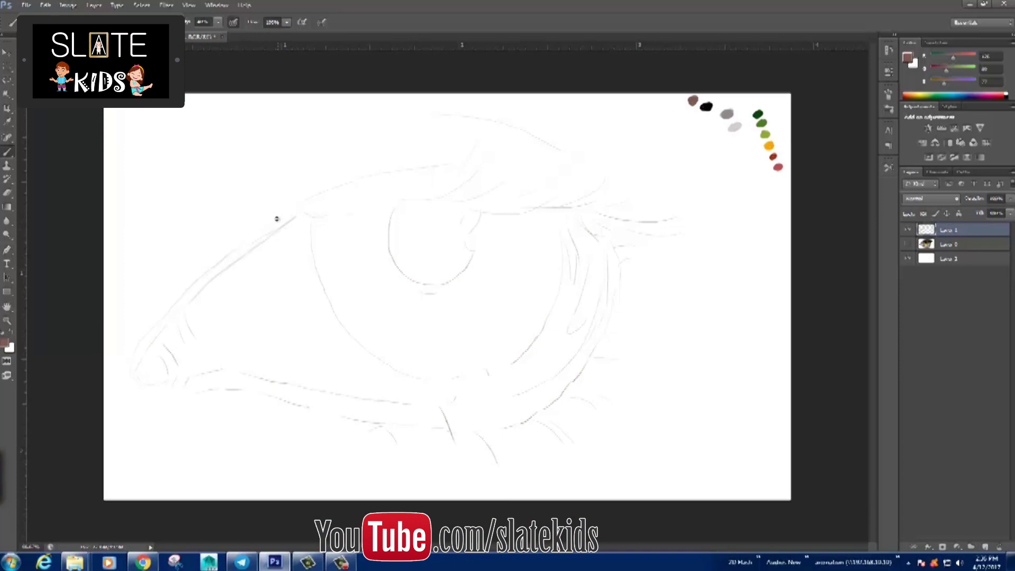
Step: Paint soft brown strokes along the upper eyelid, the outer edge and the lower lash line
left_click_drag(277, 219, 458, 161)
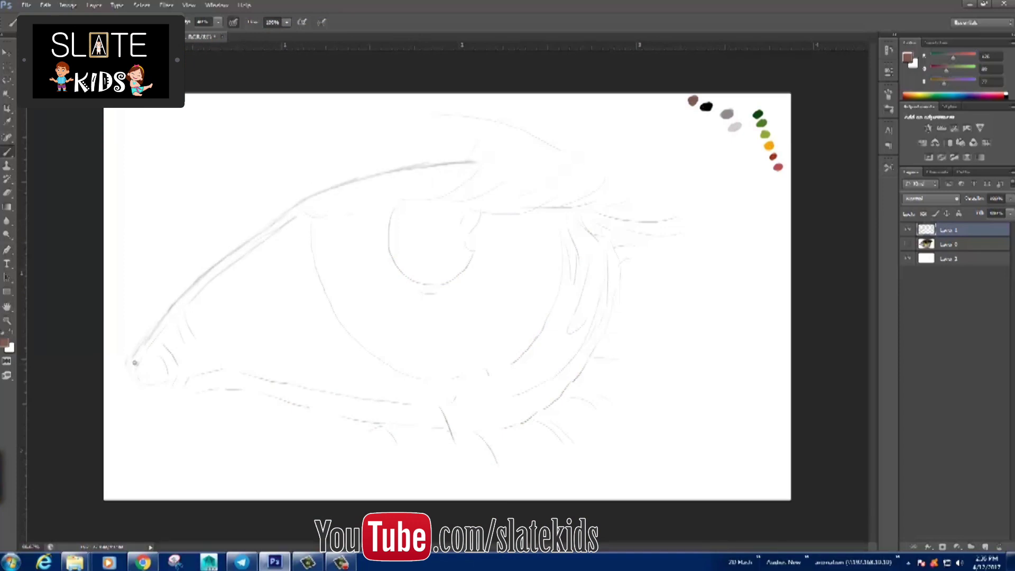
mouse_move(189, 302)
left_mouse_down()
mouse_move(335, 193)
mouse_move(556, 171)
mouse_move(403, 162)
left_mouse_up()
left_click_drag(439, 116, 590, 174)
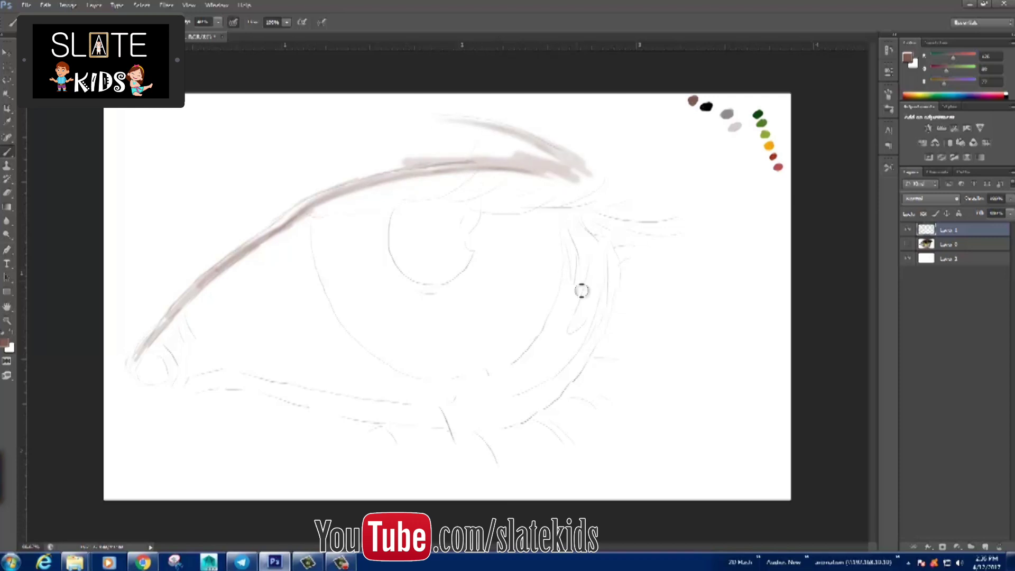
mouse_move(620, 262)
left_mouse_down()
mouse_move(500, 442)
mouse_move(397, 438)
left_mouse_up()
mouse_move(333, 423)
left_mouse_down()
mouse_move(291, 412)
mouse_move(358, 428)
mouse_move(510, 424)
mouse_move(555, 408)
mouse_move(630, 267)
mouse_move(529, 439)
left_mouse_up()
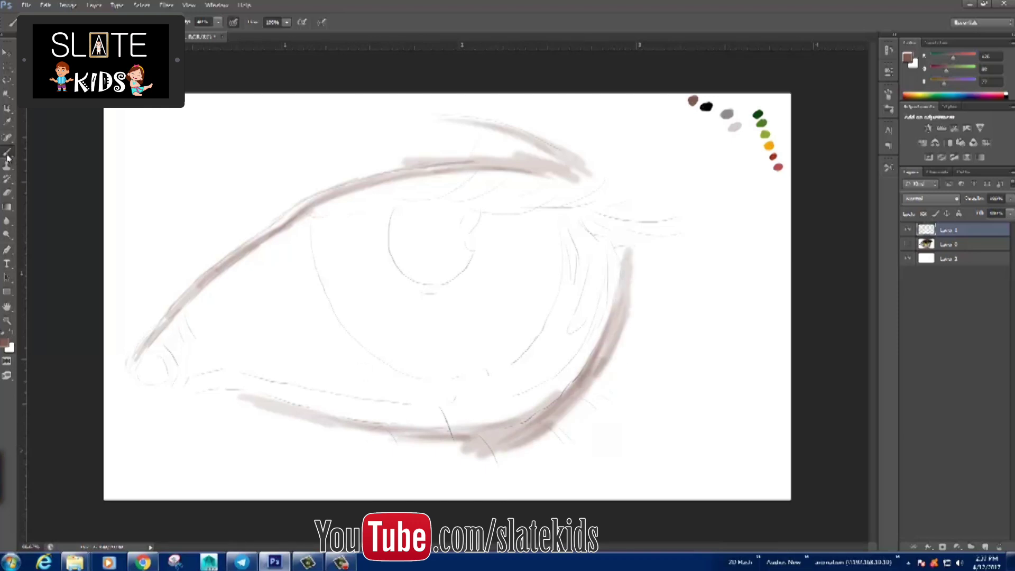
Step: Change the brush tip and brown, then darken the eye's outer corner and lower lid
key("F5")
left_click(774, 112)
key("F5")
left_click_drag(623, 306, 476, 431)
left_click(4, 343)
left_click(930, 132)
mouse_move(608, 365)
left_mouse_down()
mouse_move(465, 447)
mouse_move(333, 424)
mouse_move(522, 416)
mouse_move(558, 404)
left_mouse_up()
mouse_move(623, 207)
left_mouse_down()
mouse_move(587, 186)
mouse_move(669, 195)
mouse_move(607, 186)
mouse_move(526, 141)
mouse_move(378, 127)
mouse_move(503, 124)
mouse_move(263, 213)
mouse_move(494, 132)
mouse_move(639, 233)
mouse_move(608, 365)
left_mouse_up()
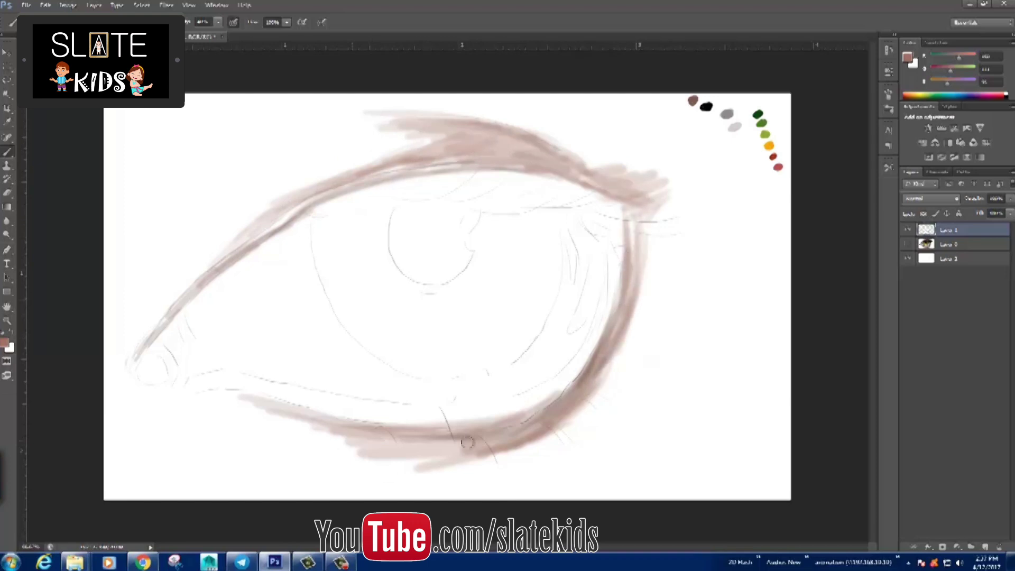
left_click_drag(474, 447, 370, 460)
left_click_drag(621, 333, 629, 220)
Step: Shade the eye white faint grey in the inner corner and around the iris
left_click(735, 127, "alt")
mouse_move(305, 226)
left_mouse_down()
mouse_move(309, 280)
mouse_move(261, 263)
mouse_move(299, 238)
mouse_move(342, 337)
left_mouse_up()
left_click_drag(224, 323, 248, 375)
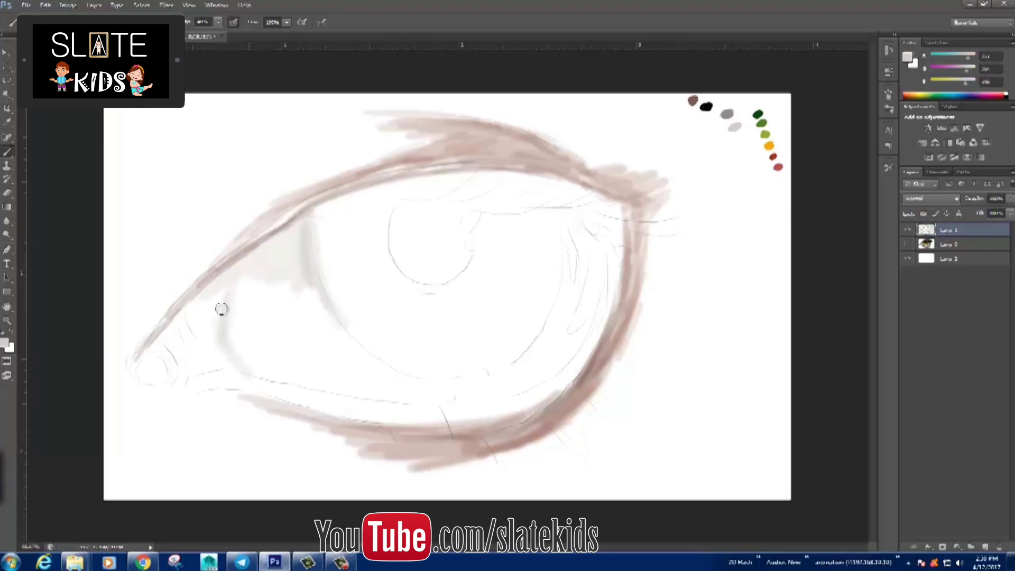
left_click_drag(204, 297, 211, 357)
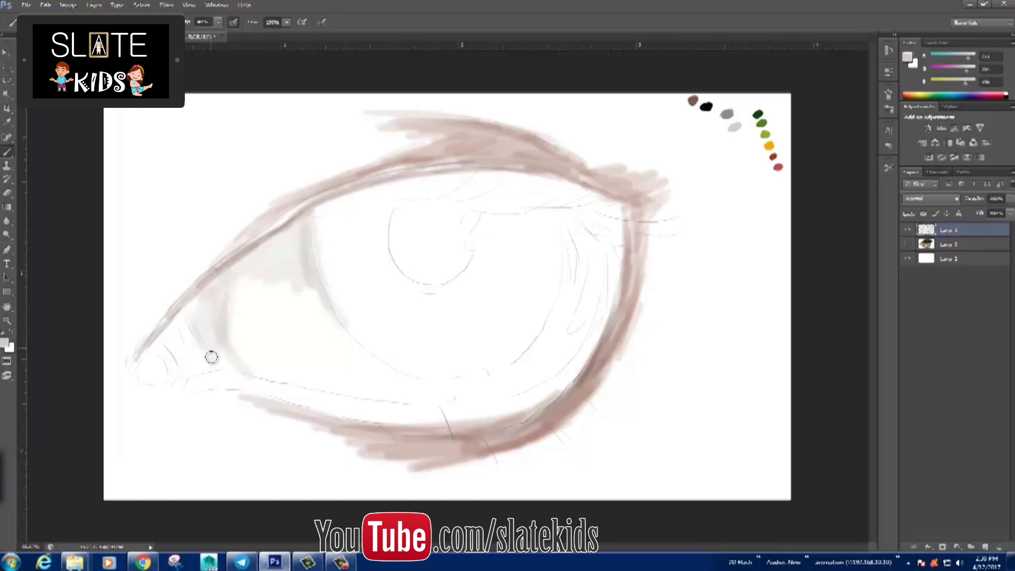
left_click_drag(404, 374, 425, 382)
mouse_move(566, 276)
left_mouse_down()
mouse_move(521, 358)
mouse_move(485, 372)
left_mouse_up()
Step: Sample dark green and begin the iris's upper-left rim
left_click(758, 114, "alt")
left_click_drag(316, 214, 345, 316)
mouse_move(326, 210)
left_mouse_down()
mouse_move(376, 193)
mouse_move(365, 194)
left_mouse_up()
Step: Paint a dark green rim down the iris sides and fill the inside with light green
key("F5")
key("F5")
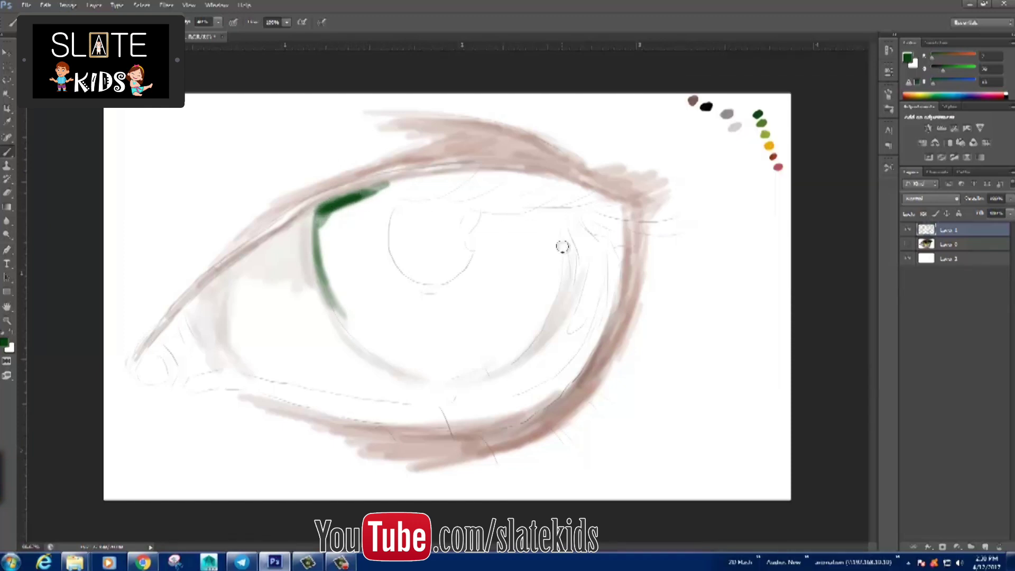
mouse_move(540, 197)
left_mouse_down()
mouse_move(526, 313)
mouse_move(505, 357)
left_mouse_up()
mouse_move(366, 343)
left_mouse_down()
mouse_move(339, 309)
mouse_move(423, 376)
mouse_move(502, 365)
mouse_move(541, 313)
left_mouse_up()
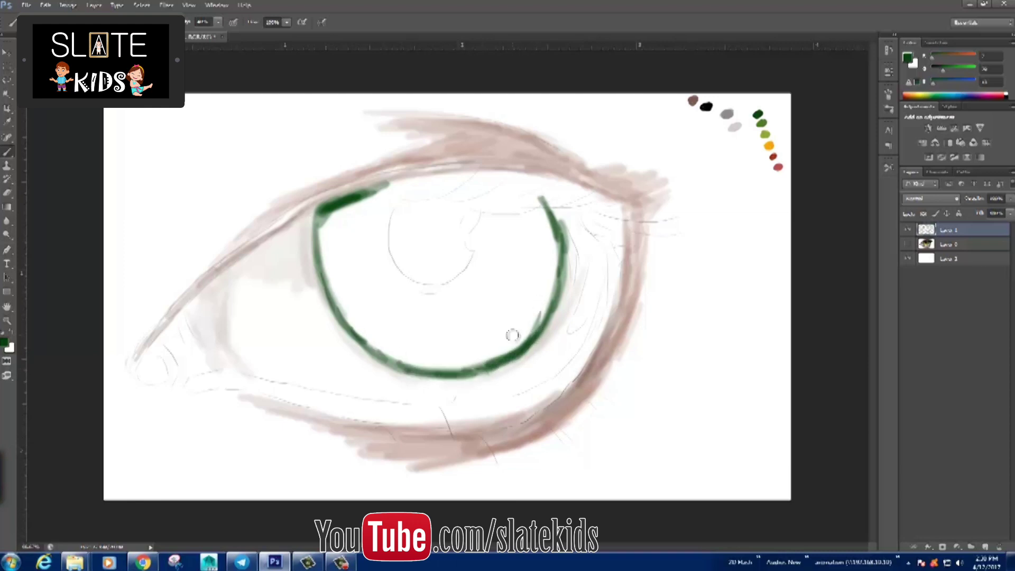
left_click(766, 134, "alt")
mouse_move(456, 338)
left_mouse_down()
mouse_move(497, 349)
mouse_move(534, 328)
left_mouse_up()
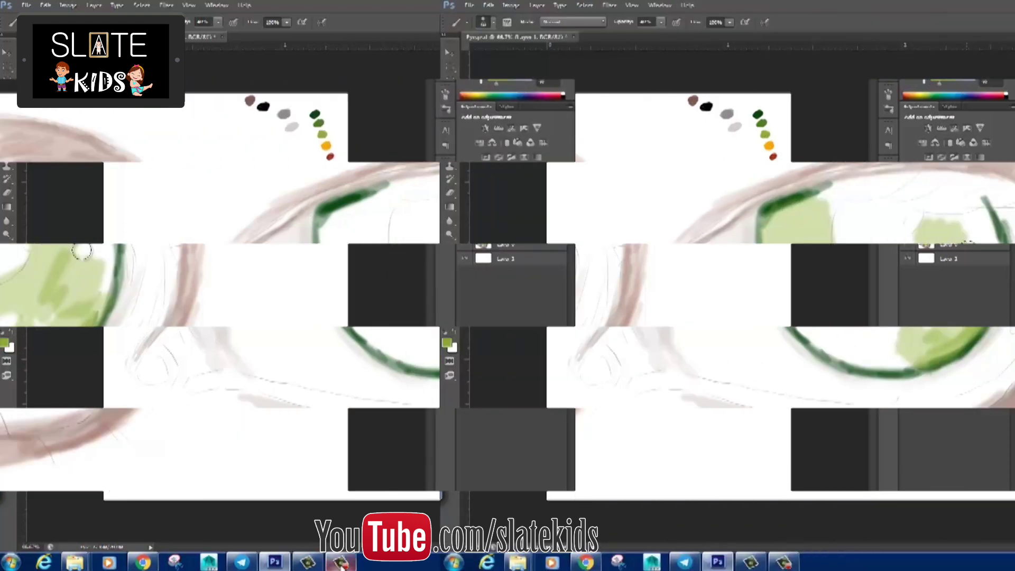
mouse_move(483, 278)
left_mouse_down()
mouse_move(508, 245)
mouse_move(544, 227)
mouse_move(533, 216)
mouse_move(550, 280)
left_mouse_up()
Step: Add medium green to the iris's right side and darken its upper-left edge
left_click(761, 124, "alt")
left_click_drag(551, 222, 544, 264)
mouse_move(545, 306)
left_mouse_down()
mouse_move(496, 219)
mouse_move(532, 236)
left_mouse_up()
left_click_drag(322, 211, 357, 331)
Step: At lowered opacity, deepen the green around the iris's upper, side and bottom edges
left_click(218, 22)
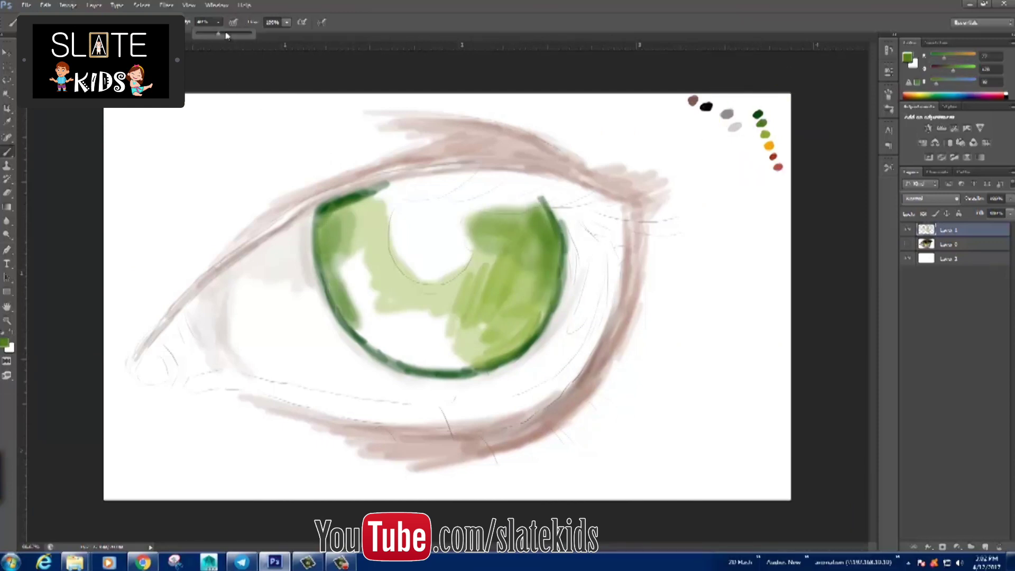
mouse_move(328, 212)
left_mouse_down()
mouse_move(320, 265)
mouse_move(381, 190)
left_mouse_up()
mouse_move(540, 201)
left_mouse_down()
mouse_move(555, 307)
mouse_move(508, 355)
left_mouse_up()
mouse_move(333, 289)
left_mouse_down()
mouse_move(360, 330)
mouse_move(447, 371)
mouse_move(460, 363)
left_mouse_up()
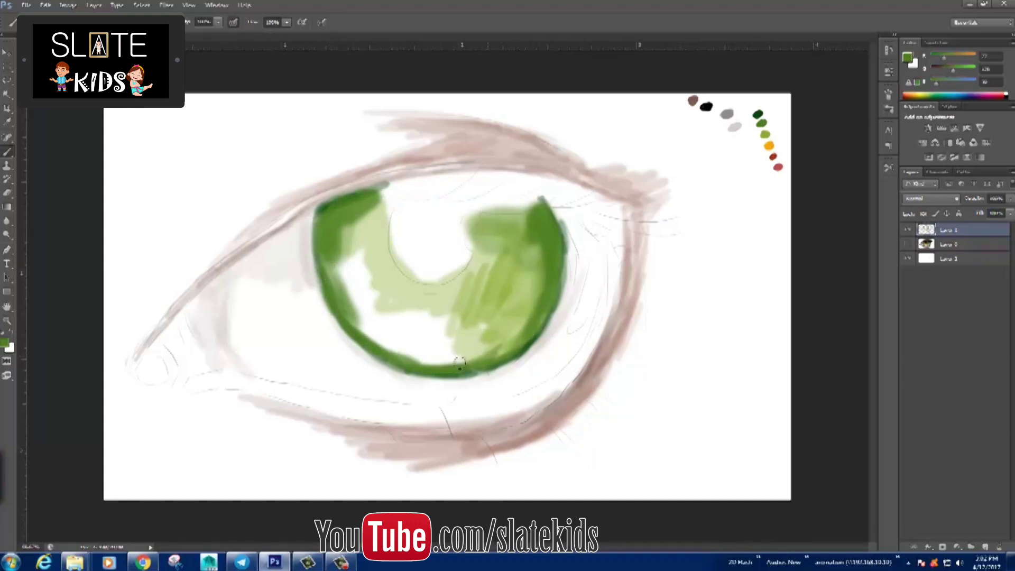
left_click_drag(341, 249, 410, 180)
left_click_drag(515, 187, 528, 214)
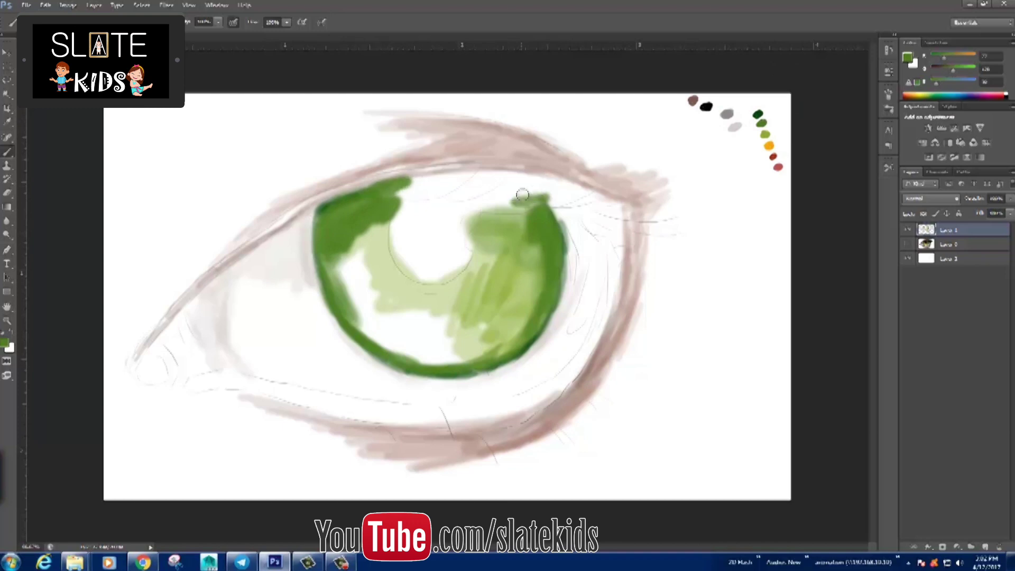
left_click_drag(497, 357, 413, 365)
Step: Darken the iris rim all around with the darkest green swatch
left_click(758, 114, "alt")
left_click_drag(541, 328, 553, 289)
mouse_move(316, 214)
left_mouse_down()
mouse_move(328, 301)
mouse_move(365, 343)
left_mouse_up()
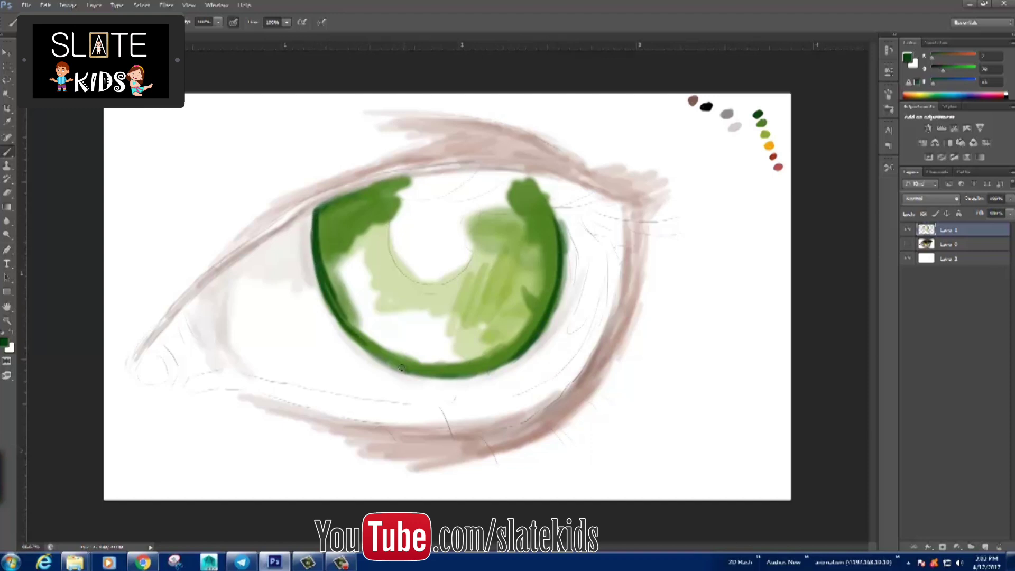
left_click_drag(417, 366, 481, 371)
left_click_drag(388, 182, 216, 273)
Step: Paint a black pupil and a black line along the upper eyelid
left_click(707, 106, "alt")
mouse_move(411, 217)
left_mouse_down()
mouse_move(426, 235)
mouse_move(447, 217)
mouse_move(401, 225)
mouse_move(446, 272)
mouse_move(460, 248)
mouse_move(427, 218)
left_mouse_up()
mouse_move(318, 201)
left_mouse_down()
mouse_move(503, 168)
mouse_move(611, 193)
left_mouse_up()
Step: Paint a red tear duct in the inner corner and darken the red in the Color Picker
left_click(693, 100, "alt")
mouse_move(315, 203)
left_mouse_down()
mouse_move(185, 306)
mouse_move(137, 381)
mouse_move(170, 380)
mouse_move(162, 339)
mouse_move(185, 323)
mouse_move(212, 371)
mouse_move(243, 377)
left_mouse_up()
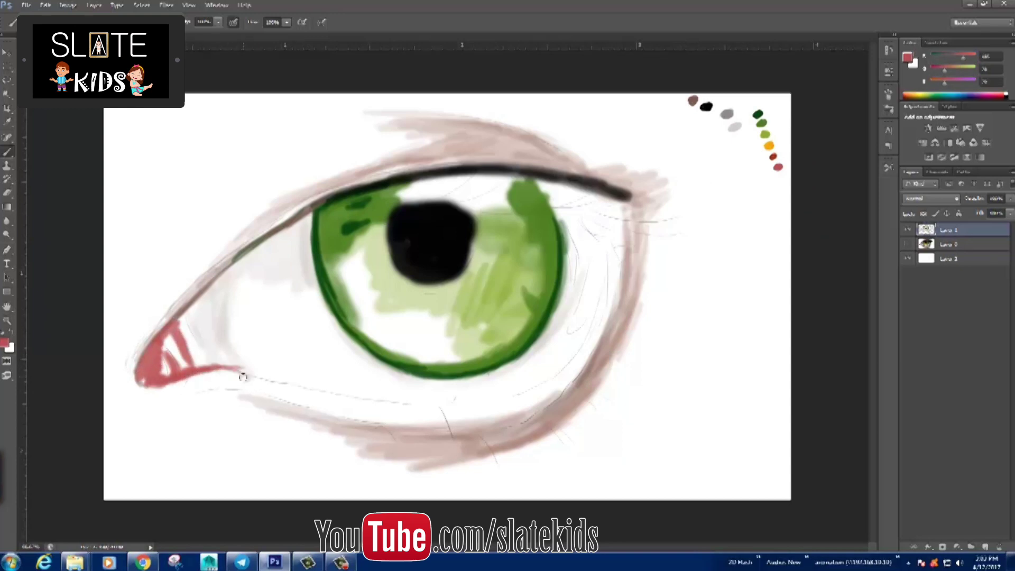
left_click(775, 156, "alt")
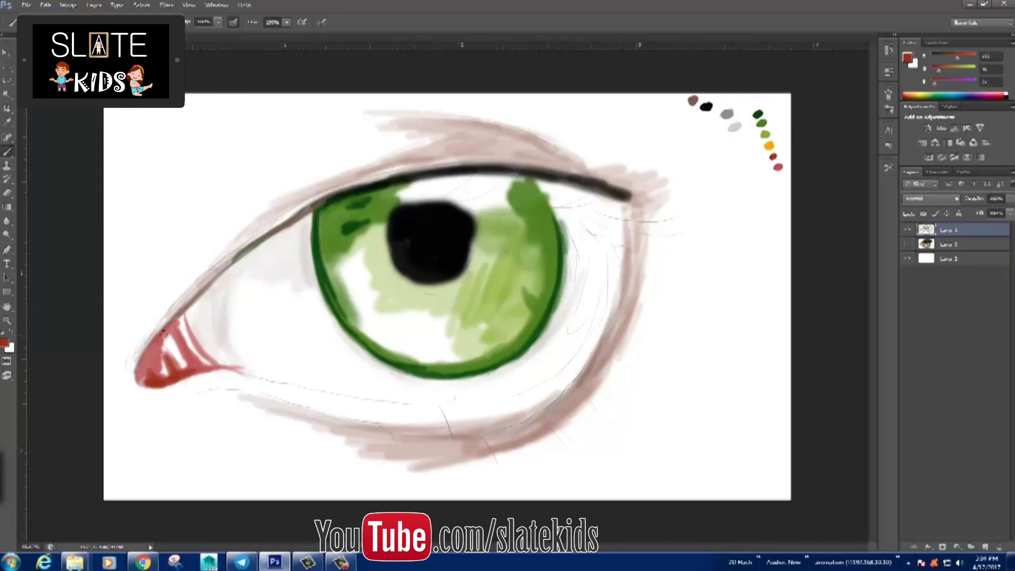
left_click(4, 343)
left_click(936, 132)
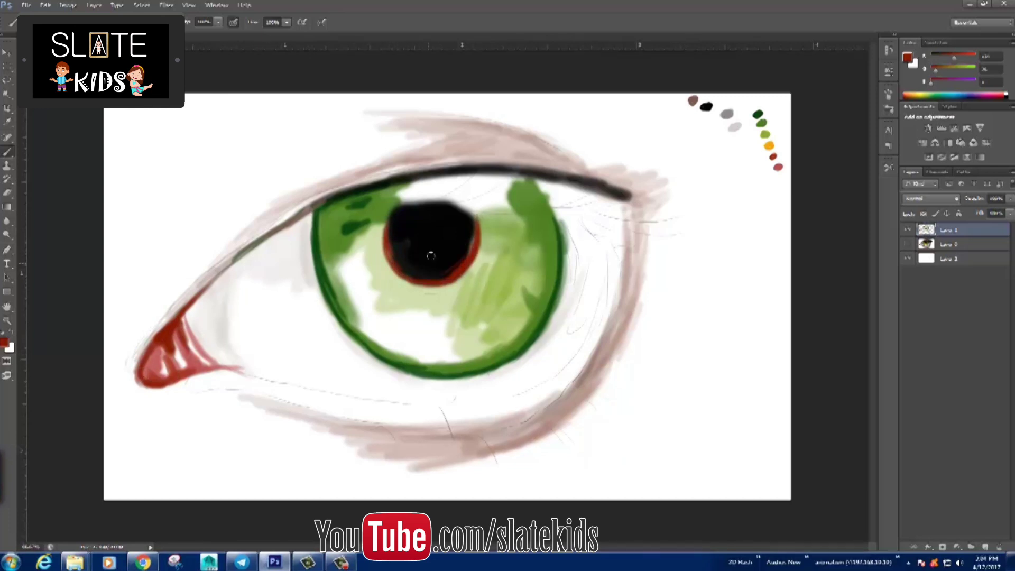
left_click(707, 107, "alt")
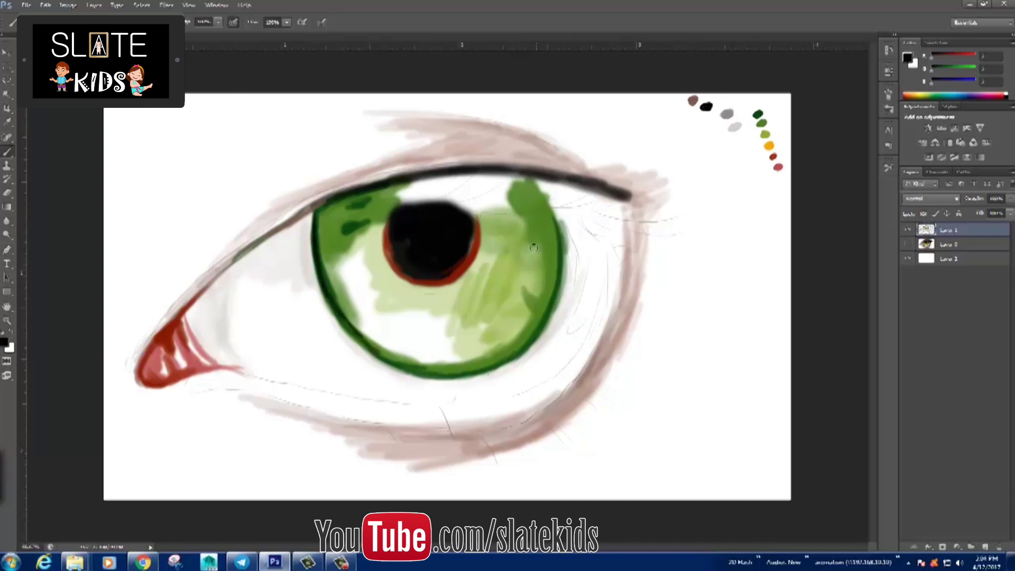
Step: Darken the iris's right and lower rim and delete the bottom background layer
left_click_drag(563, 292, 523, 347)
mouse_move(354, 342)
left_mouse_down()
mouse_move(444, 377)
mouse_move(533, 325)
left_mouse_up()
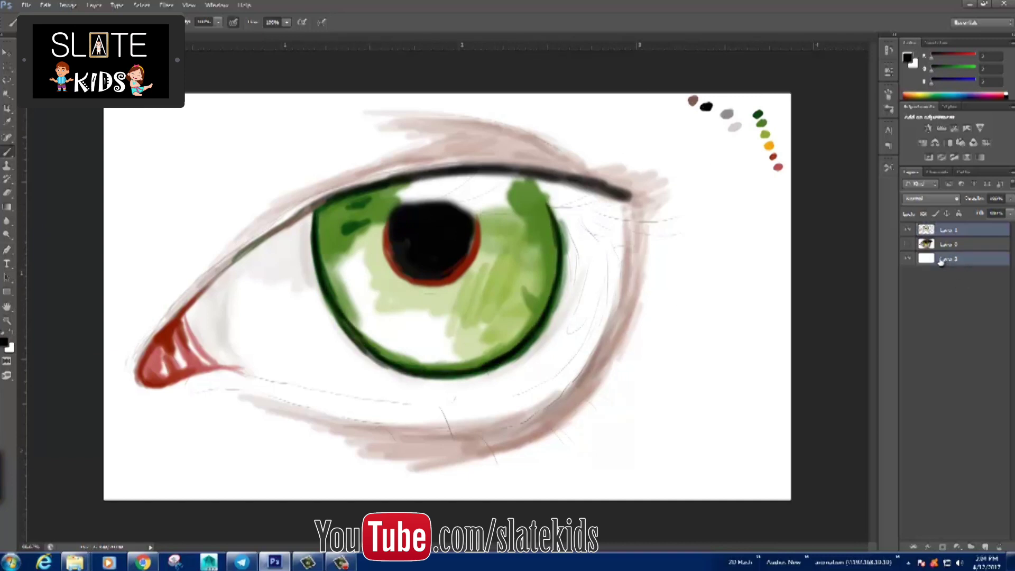
left_click_drag(956, 259, 1000, 547)
Step: Draw dark lines along the upper lid, beside the outer iris and the outer lower lid
mouse_move(314, 216)
left_mouse_down()
mouse_move(449, 173)
mouse_move(611, 191)
left_mouse_up()
mouse_move(615, 253)
left_mouse_down()
mouse_move(580, 361)
mouse_move(489, 405)
mouse_move(589, 341)
left_mouse_up()
left_click_drag(608, 277, 579, 339)
left_click_drag(614, 259, 578, 322)
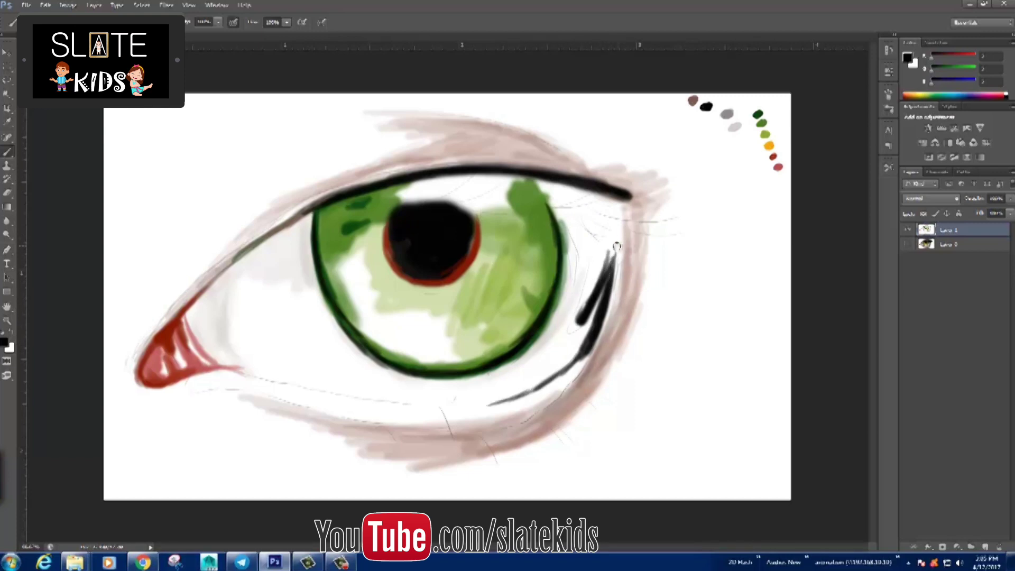
left_click_drag(614, 209, 616, 236)
left_click_drag(596, 349, 519, 433)
Step: Shade the lower lid, inner-corner eye white and right of the iris in grey
left_click(729, 116, "alt")
mouse_move(236, 374)
left_mouse_down()
mouse_move(434, 409)
mouse_move(558, 373)
left_mouse_up()
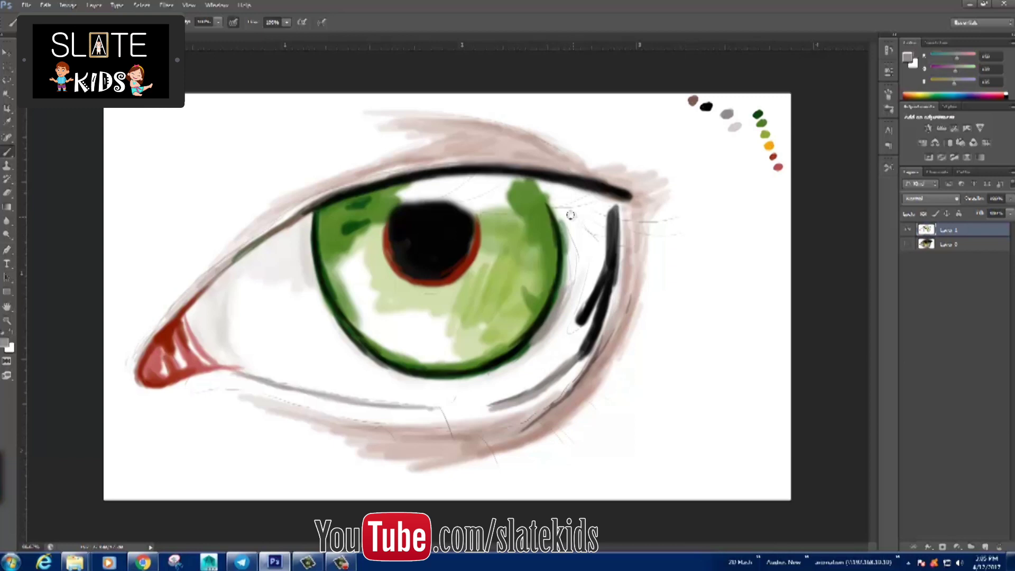
left_click_drag(569, 238, 581, 275)
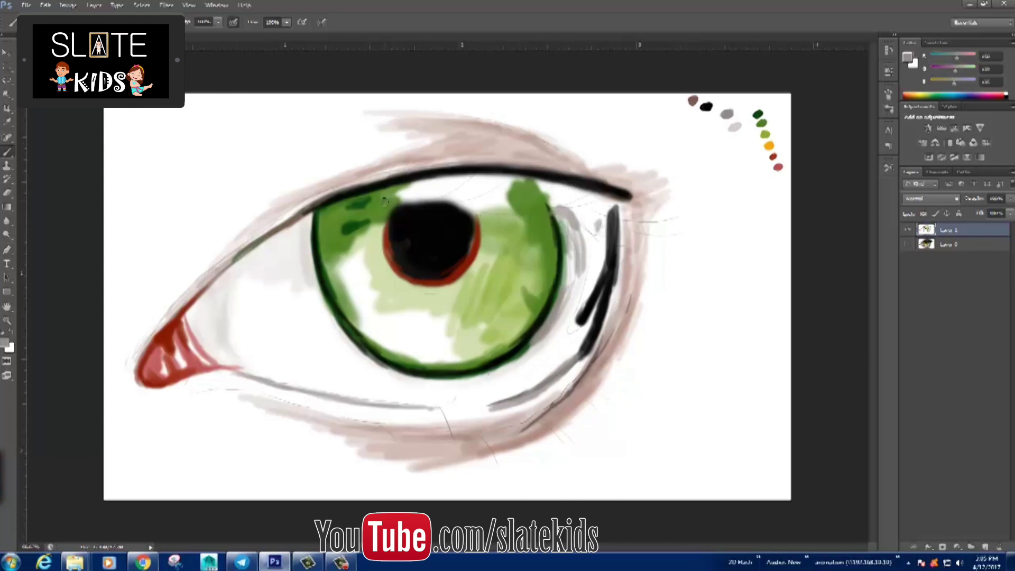
mouse_move(269, 260)
left_mouse_down()
mouse_move(225, 312)
mouse_move(233, 270)
mouse_move(322, 195)
left_mouse_up()
Step: Darken the upper lid line near the inner corner in black
left_click_drag(185, 299, 132, 353)
left_click(143, 348, "alt")
key("d")
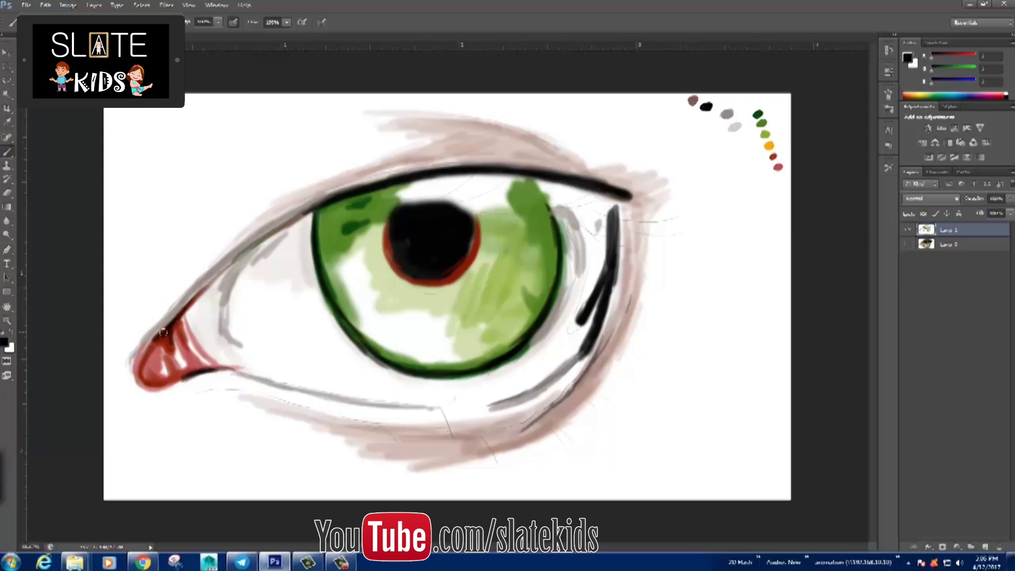
mouse_move(257, 242)
left_mouse_down()
mouse_move(318, 203)
mouse_move(312, 211)
left_mouse_up()
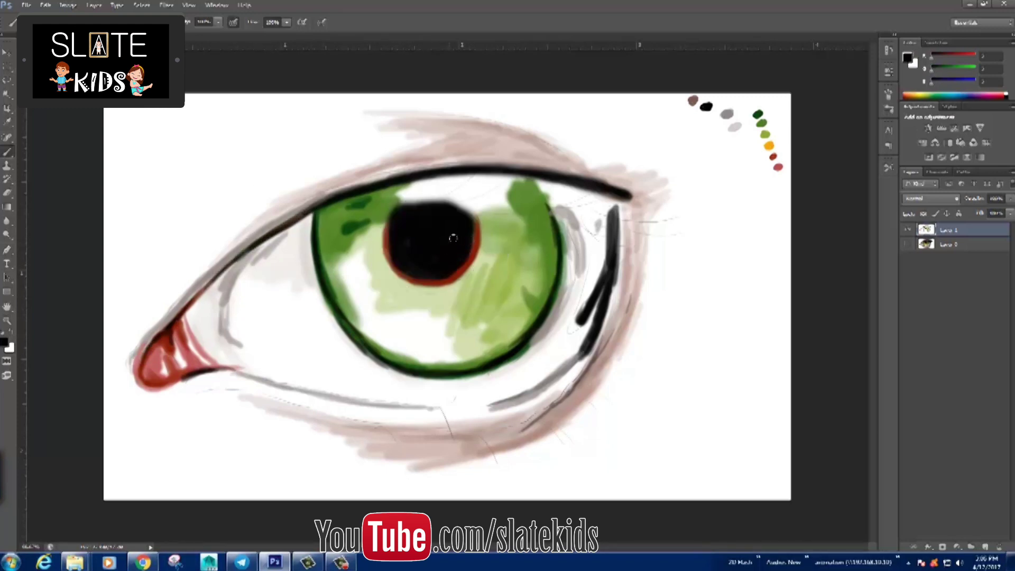
Step: Darken the iris's lower-left rim and dab light green on its left and lower-right
left_click(347, 222, "alt")
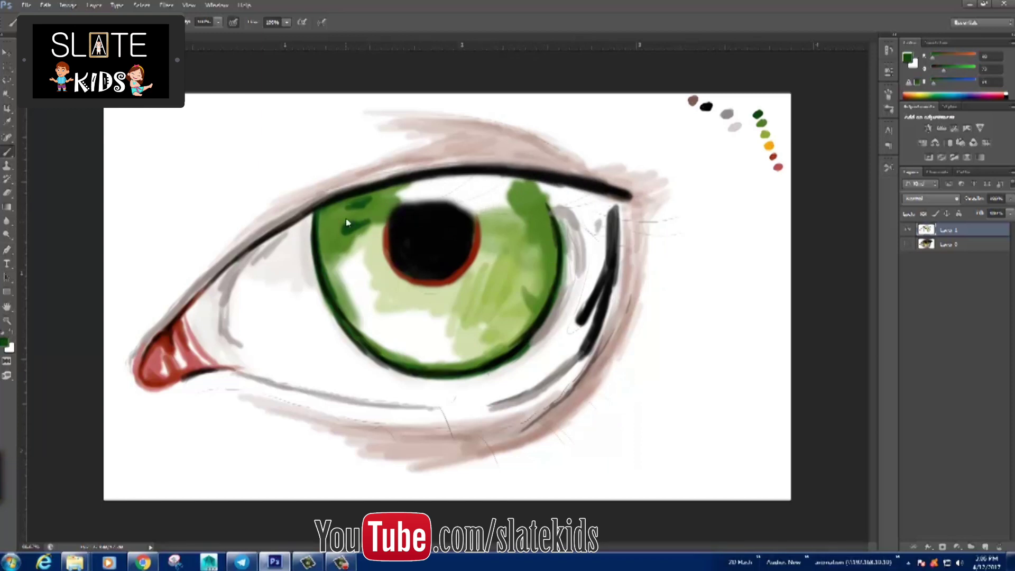
mouse_move(328, 254)
left_mouse_down()
mouse_move(512, 349)
mouse_move(539, 315)
mouse_move(550, 232)
mouse_move(508, 209)
mouse_move(481, 224)
mouse_move(454, 290)
mouse_move(365, 294)
mouse_move(386, 341)
mouse_move(408, 357)
mouse_move(466, 365)
mouse_move(409, 311)
mouse_move(521, 316)
mouse_move(380, 281)
mouse_move(349, 249)
left_mouse_up()
left_click(770, 145, "alt")
left_click(765, 135, "alt")
left_click(4, 343)
key("Return")
left_click_drag(385, 295, 352, 238)
left_click_drag(455, 312, 501, 332)
Step: Build up dark green on the iris's right side and line the lower lid pinkish red
left_click(523, 220, "alt")
mouse_move(500, 243)
left_mouse_down()
mouse_move(516, 280)
mouse_move(556, 304)
left_mouse_up()
left_click_drag(510, 272, 550, 233)
left_click_drag(489, 214, 562, 228)
left_click(557, 238, "alt")
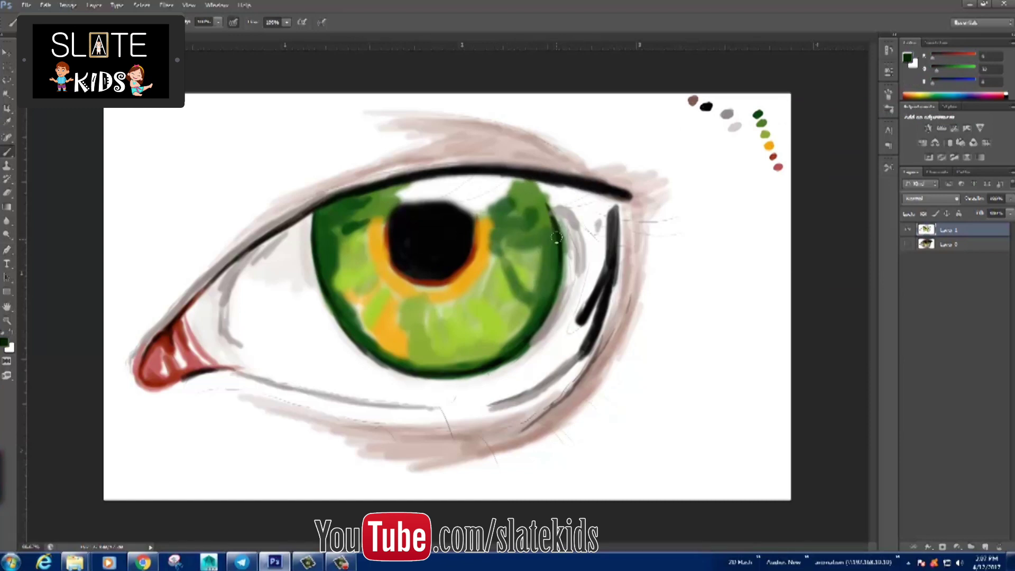
left_click(778, 167, "alt")
mouse_move(516, 420)
left_mouse_down()
mouse_move(341, 429)
mouse_move(418, 431)
mouse_move(574, 384)
mouse_move(471, 434)
left_mouse_up()
Step: Paint a fine-tuned brown along the upper lid crease, above the lash line and outer lower lid
left_click(693, 101, "alt")
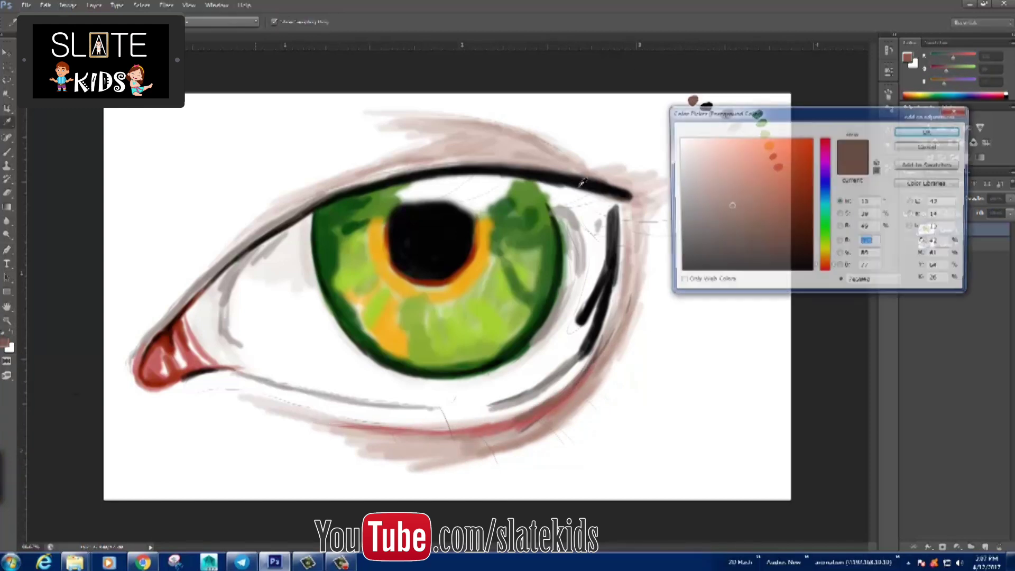
left_click(909, 57)
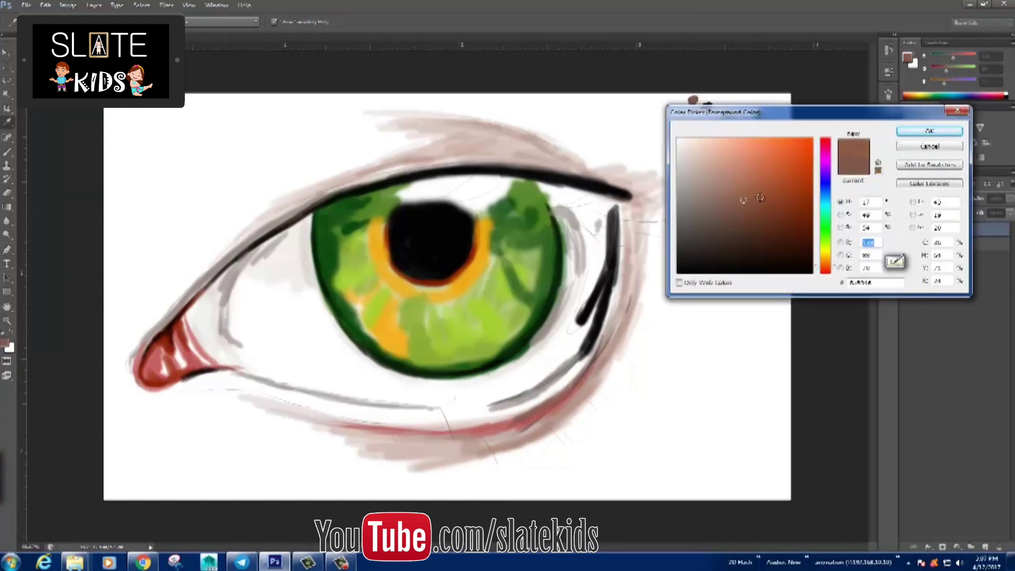
key("Return")
left_click_drag(320, 190, 183, 293)
mouse_move(365, 168)
left_mouse_down()
mouse_move(465, 144)
mouse_move(598, 182)
left_mouse_up()
left_click_drag(574, 140, 394, 122)
mouse_move(524, 114)
left_mouse_down()
mouse_move(344, 126)
mouse_move(627, 185)
left_mouse_up()
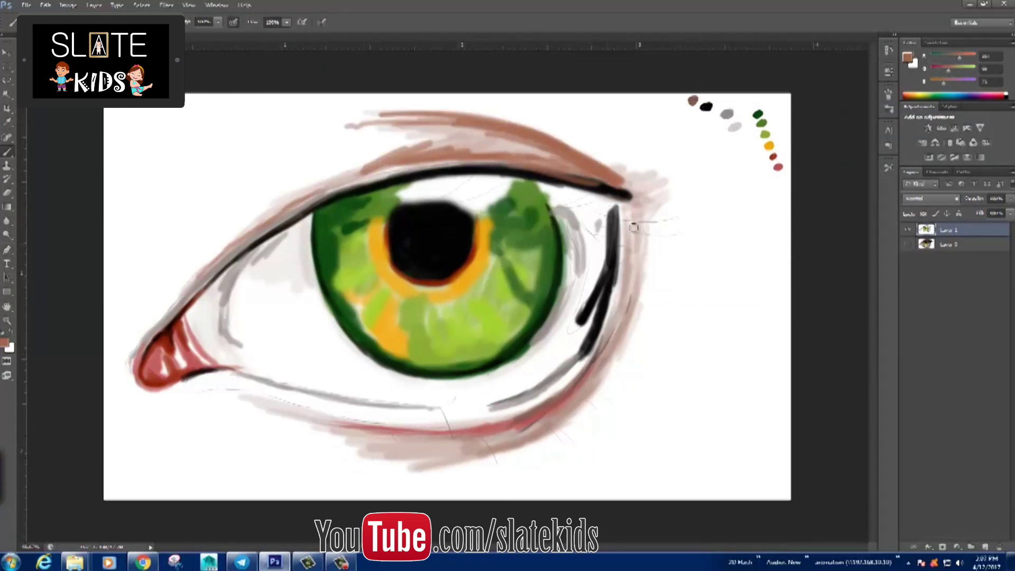
left_click_drag(626, 278, 582, 369)
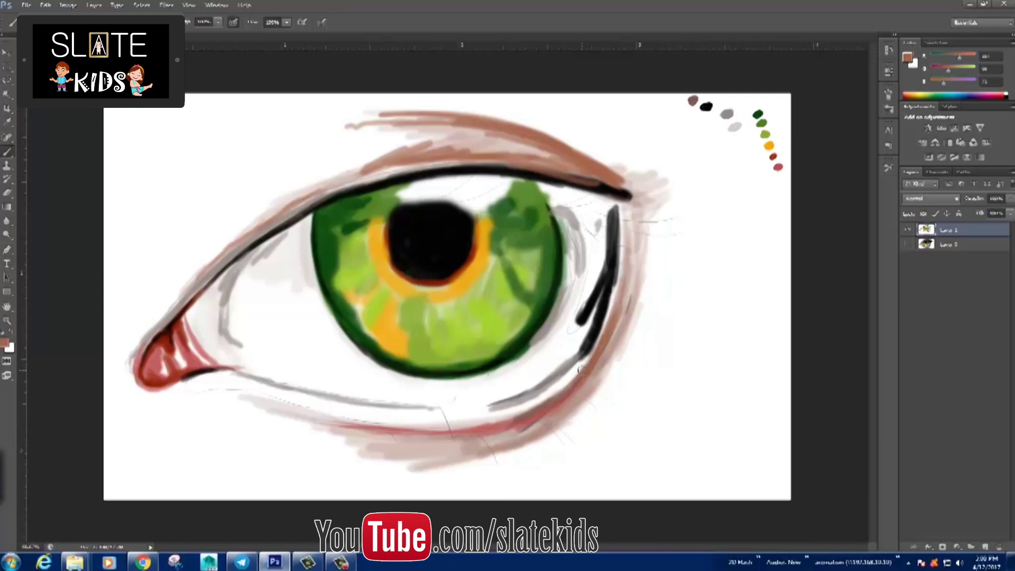
Step: Edge the pupil's sides in dark orange-brown
left_click(483, 238, "alt")
left_click_drag(483, 252, 477, 221)
left_click_drag(388, 216, 461, 271)
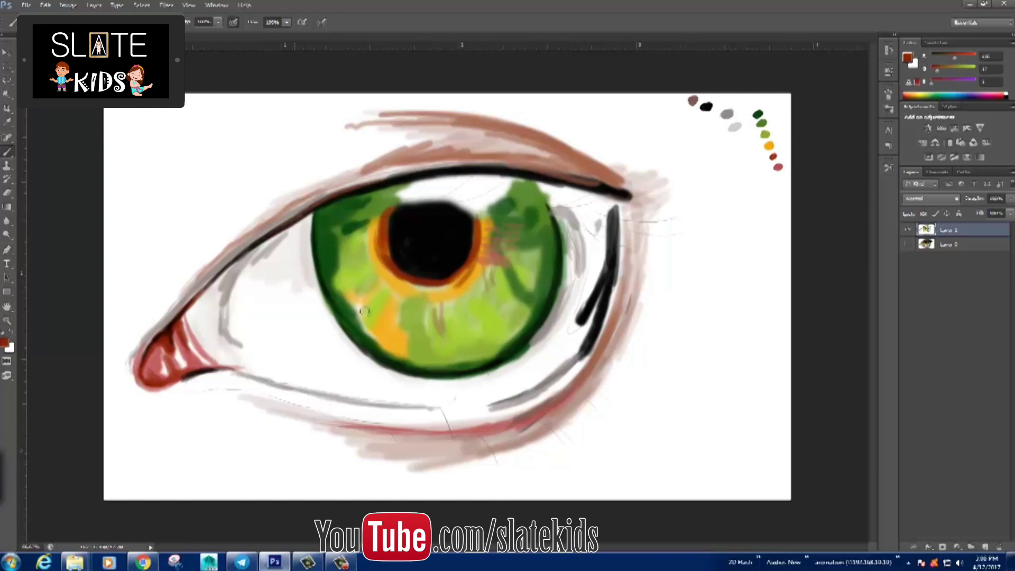
Step: Sharpen the pointed outer corner and upper lid with reddish-brown and black lines
mouse_move(603, 185)
left_mouse_down()
mouse_move(661, 173)
mouse_move(624, 235)
left_mouse_up()
left_click_drag(612, 281, 588, 299)
left_click_drag(585, 196, 566, 204)
left_click_drag(341, 200, 508, 170)
left_click_drag(490, 118, 413, 126)
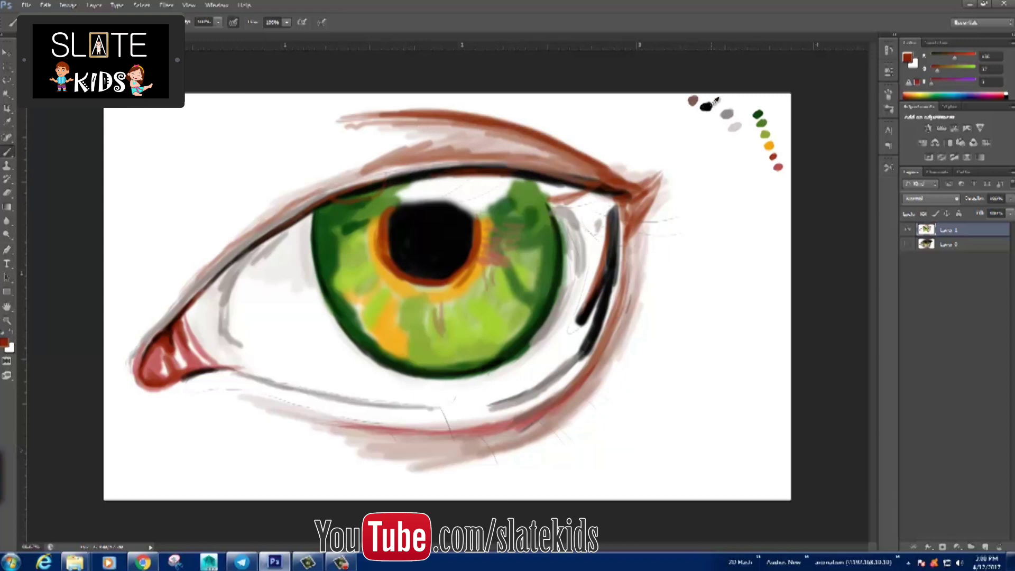
left_click(706, 107, "alt")
left_click_drag(339, 114, 635, 192)
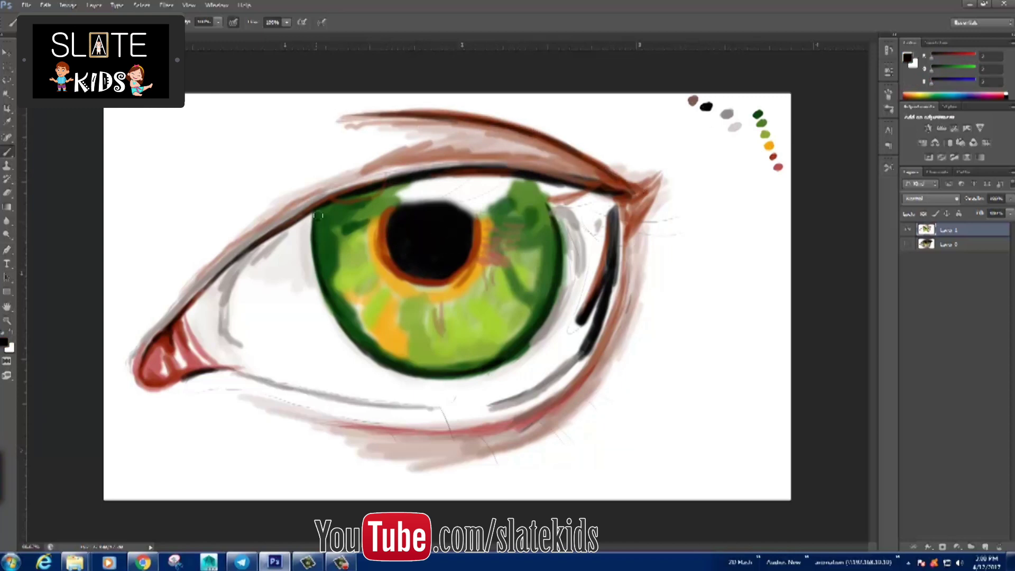
Step: Darken the iris rim and reinforce the lower-lid line in grey
left_click_drag(318, 215, 353, 335)
mouse_move(533, 186)
left_mouse_down()
mouse_move(558, 227)
mouse_move(524, 341)
left_mouse_up()
left_click(211, 377, "alt")
left_click_drag(226, 376, 387, 412)
left_click(328, 399, "alt")
mouse_move(306, 396)
left_mouse_down()
mouse_move(402, 412)
mouse_move(499, 404)
left_mouse_up()
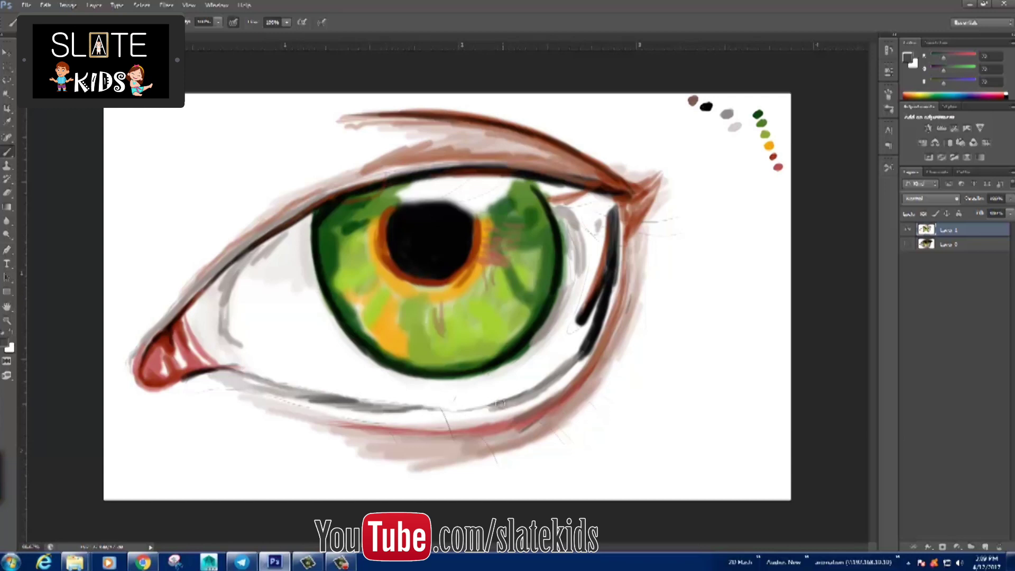
left_click_drag(591, 338, 515, 391)
left_click_drag(607, 205, 604, 198)
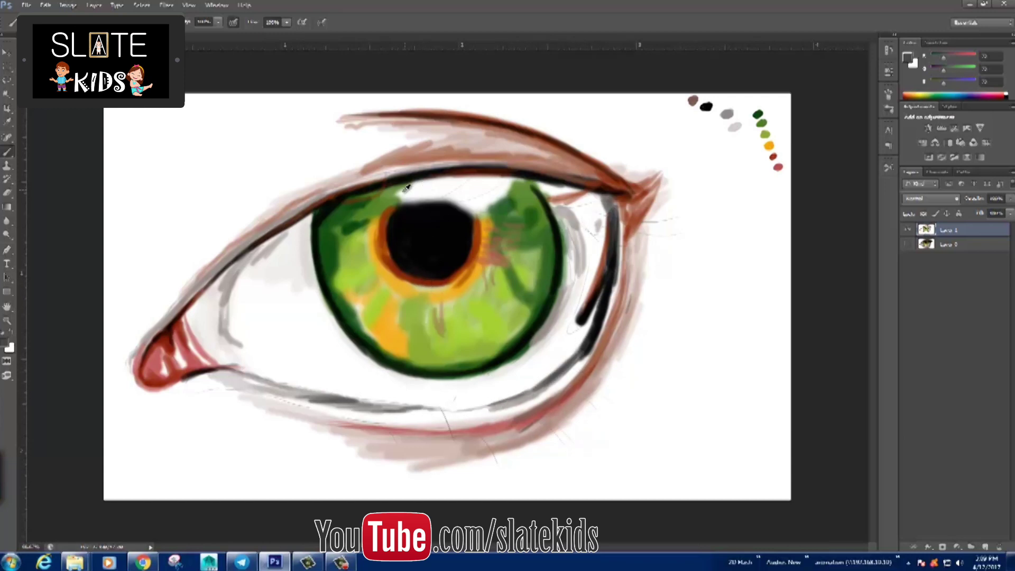
Step: Cover the white above the pupil green, darken the pupil top, and ring it reddish-brown
left_click_drag(407, 187, 508, 185)
left_click(428, 238, "alt")
left_click_drag(412, 203, 476, 209)
left_click(385, 226, "alt")
left_click_drag(388, 217, 382, 252)
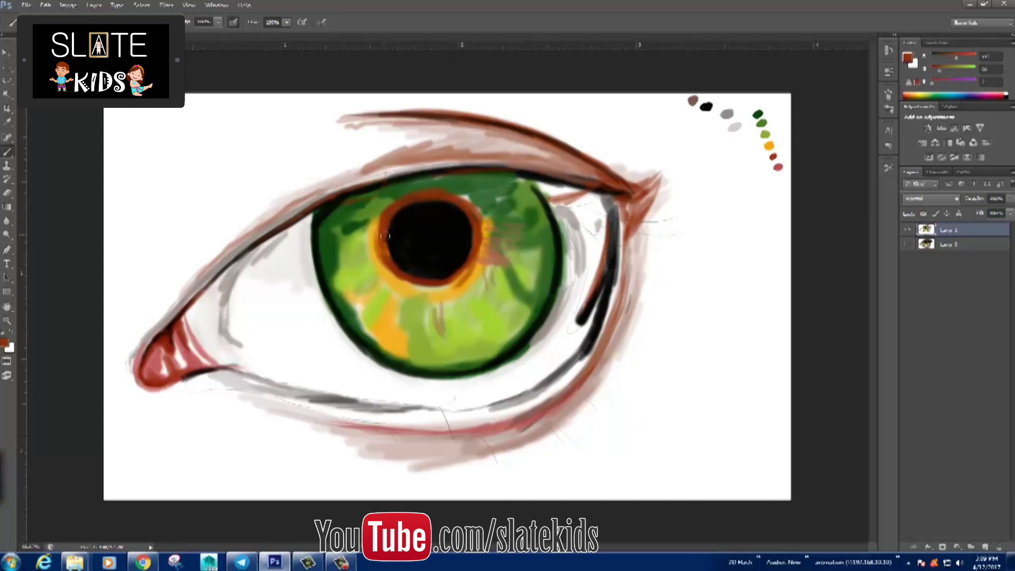
Step: Blend the pupil ring, iris and eye white with a soft, low-wetness Mixer Brush
right_click(8, 153)
left_click(48, 182)
left_click(889, 94)
left_click(705, 207)
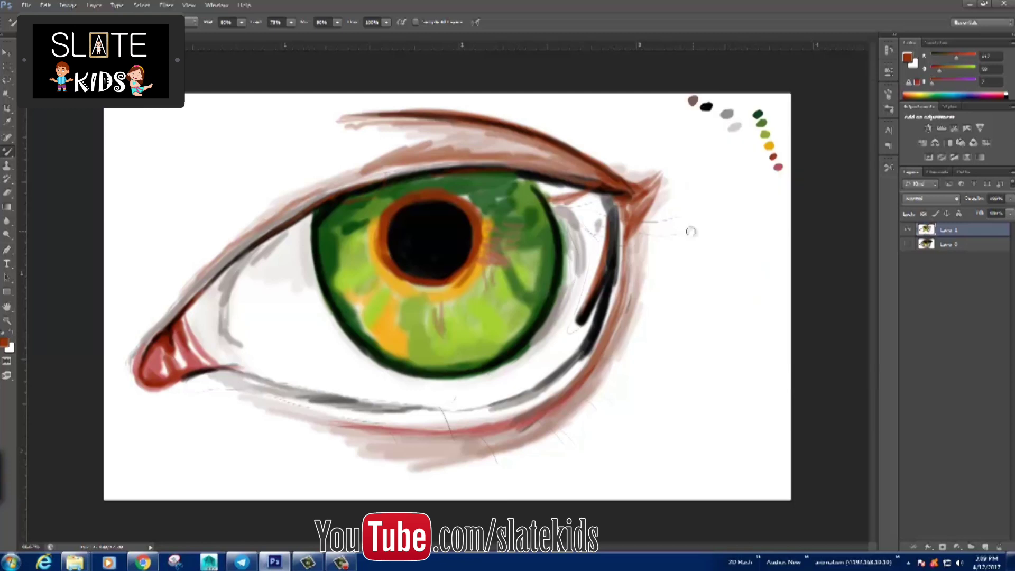
mouse_move(386, 22)
left_mouse_down()
mouse_move(360, 35)
mouse_move(214, 38)
left_mouse_up()
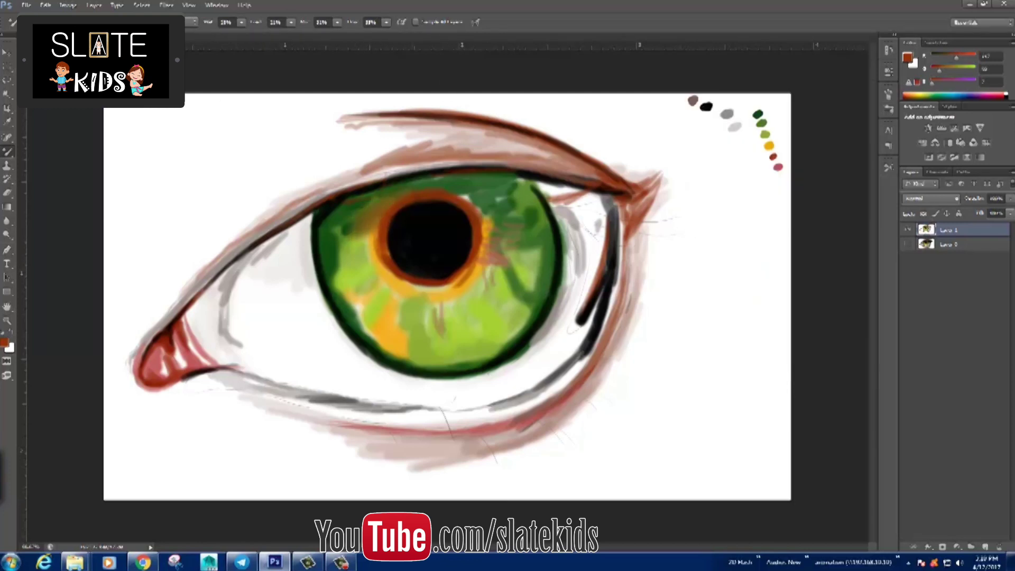
mouse_move(334, 221)
left_mouse_down()
mouse_move(344, 265)
mouse_move(402, 209)
mouse_move(471, 227)
mouse_move(388, 252)
mouse_move(444, 296)
mouse_move(484, 211)
mouse_move(404, 188)
mouse_move(447, 168)
mouse_move(403, 154)
mouse_move(528, 159)
mouse_move(603, 196)
mouse_move(545, 239)
mouse_move(554, 278)
mouse_move(502, 326)
left_mouse_up()
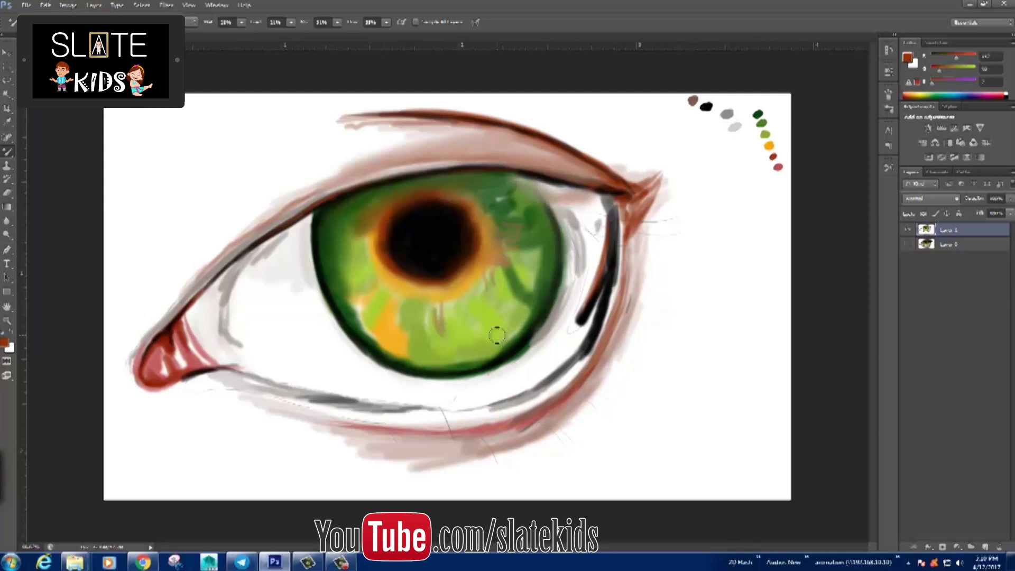
mouse_move(525, 274)
left_mouse_down()
mouse_move(589, 285)
mouse_move(587, 206)
mouse_move(537, 353)
mouse_move(497, 334)
mouse_move(243, 275)
mouse_move(227, 336)
mouse_move(211, 329)
mouse_move(157, 347)
mouse_move(175, 322)
mouse_move(211, 371)
mouse_move(215, 408)
mouse_move(238, 361)
mouse_move(318, 399)
mouse_move(381, 410)
mouse_move(340, 423)
mouse_move(485, 430)
mouse_move(590, 367)
mouse_move(619, 270)
mouse_move(583, 352)
mouse_move(466, 418)
mouse_move(597, 296)
mouse_move(609, 201)
mouse_move(582, 171)
mouse_move(592, 201)
mouse_move(508, 175)
mouse_move(478, 288)
mouse_move(359, 333)
mouse_move(317, 254)
mouse_move(386, 349)
mouse_move(508, 343)
mouse_move(526, 275)
mouse_move(490, 223)
left_mouse_up()
mouse_move(454, 195)
left_mouse_down()
mouse_move(373, 254)
mouse_move(433, 318)
mouse_move(392, 338)
mouse_move(357, 213)
mouse_move(339, 233)
mouse_move(474, 177)
mouse_move(413, 119)
mouse_move(317, 120)
mouse_move(571, 153)
mouse_move(633, 257)
mouse_move(643, 211)
mouse_move(592, 154)
mouse_move(642, 306)
mouse_move(523, 460)
mouse_move(354, 445)
mouse_move(588, 308)
mouse_move(562, 311)
mouse_move(506, 379)
mouse_move(372, 385)
mouse_move(254, 294)
left_mouse_up()
Step: With the normal Brush, paint four thin dark radial streaks below the pupil
key("shift+b")
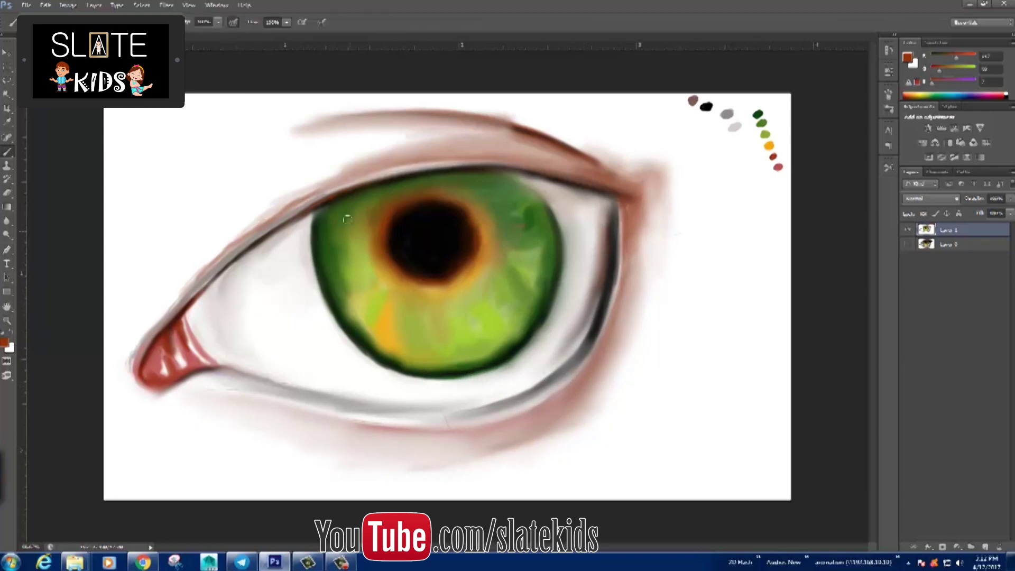
left_click_drag(443, 286, 453, 316)
left_click_drag(454, 284, 467, 301)
left_click_drag(429, 292, 431, 319)
left_click_drag(416, 285, 418, 300)
Step: Add thin orange-tan streaks on the lower iris
left_click(460, 276, "alt")
left_click_drag(476, 288, 484, 312)
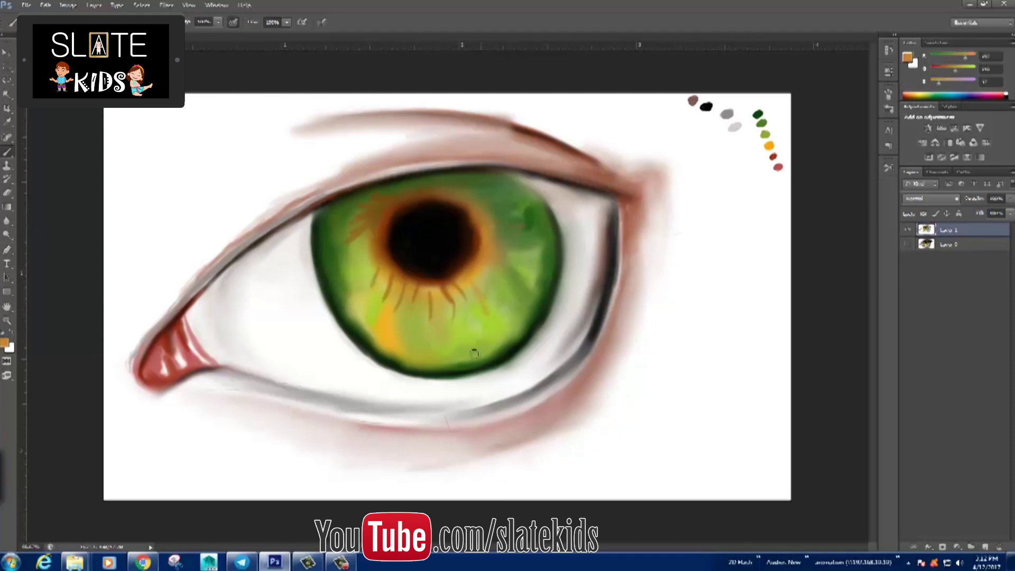
left_click_drag(388, 300, 390, 327)
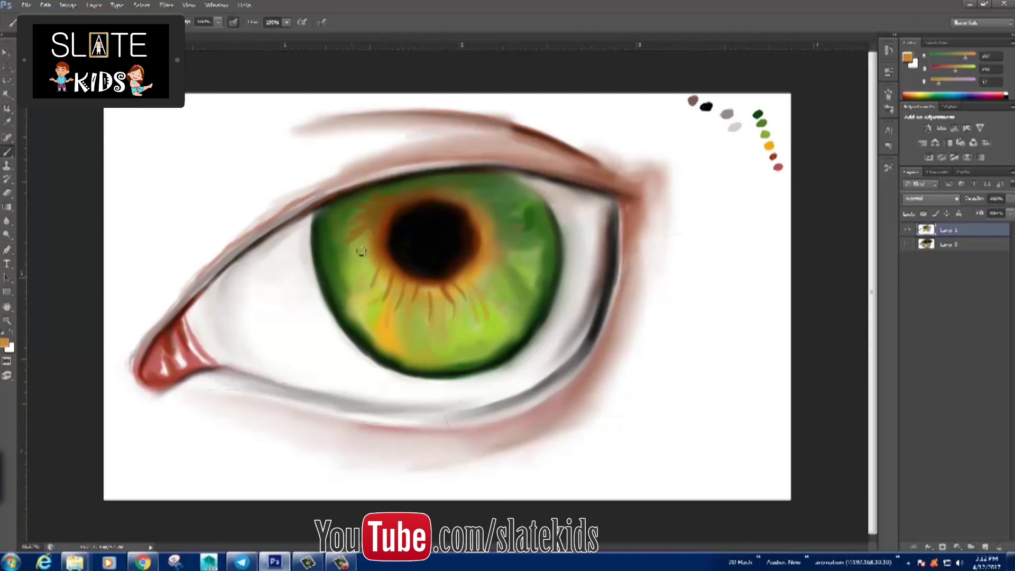
left_click(908, 57)
Step: Paint light yellow-green radial fibres across the lower iris and right of the pupil
left_click(765, 141)
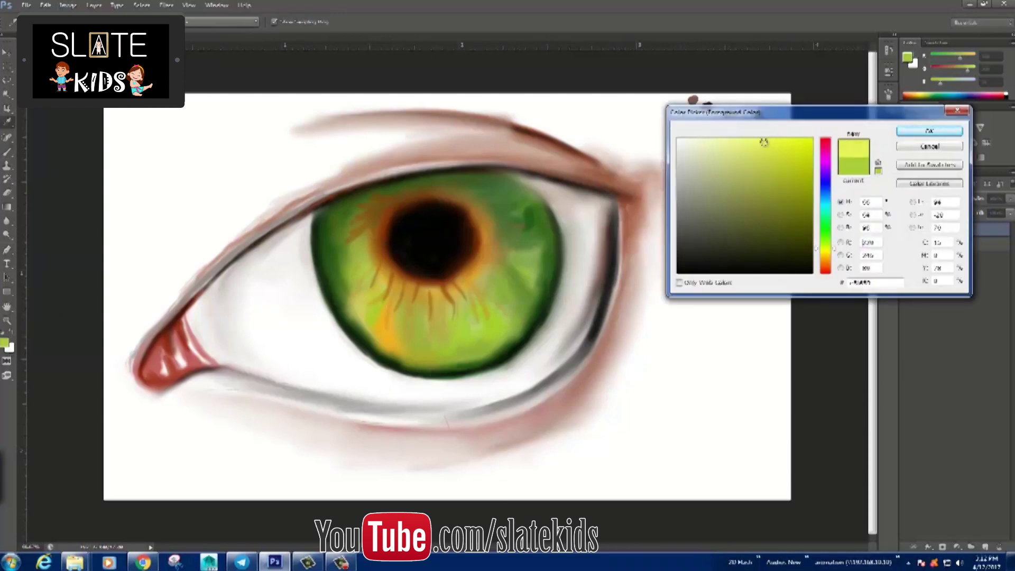
left_click(929, 132)
left_click_drag(365, 291, 389, 333)
left_click_drag(424, 293, 431, 349)
left_click_drag(447, 307, 472, 352)
mouse_move(479, 286)
left_mouse_down()
mouse_move(512, 336)
mouse_move(529, 312)
left_mouse_up()
mouse_move(495, 270)
left_mouse_down()
mouse_move(531, 296)
mouse_move(548, 262)
left_mouse_up()
mouse_move(449, 301)
left_mouse_down()
mouse_move(445, 343)
mouse_move(423, 351)
left_mouse_up()
left_click_drag(418, 342, 396, 351)
left_click_drag(370, 296, 354, 312)
mouse_move(376, 255)
left_mouse_down()
mouse_move(341, 280)
mouse_move(357, 297)
left_mouse_up()
Step: Add orange-yellow fibres just below the pupil
left_click(361, 292, "alt")
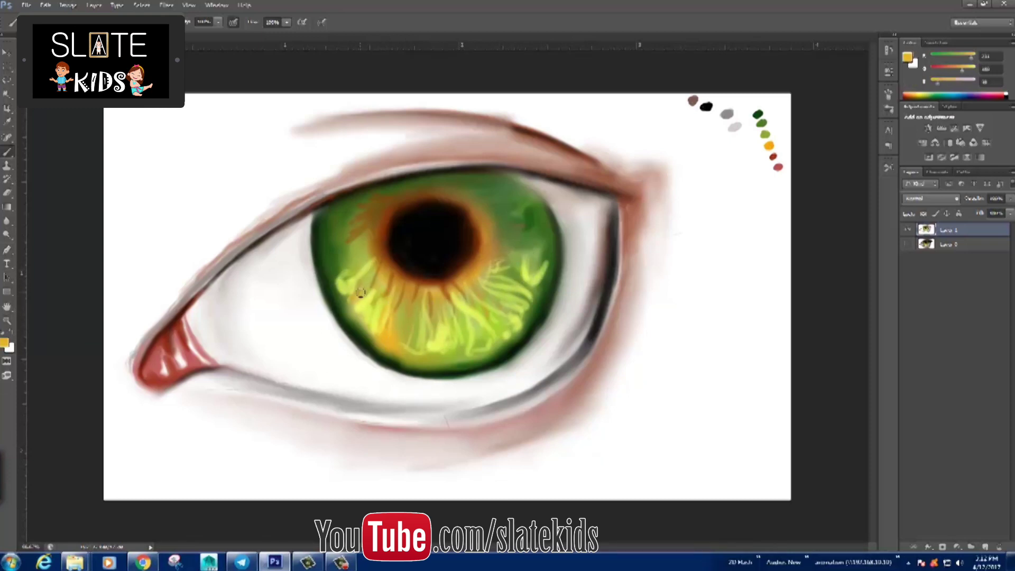
left_click(6, 343)
left_click(727, 202)
left_click(929, 129)
mouse_move(415, 286)
left_mouse_down()
mouse_move(418, 313)
mouse_move(436, 317)
left_mouse_up()
left_click_drag(449, 289, 452, 312)
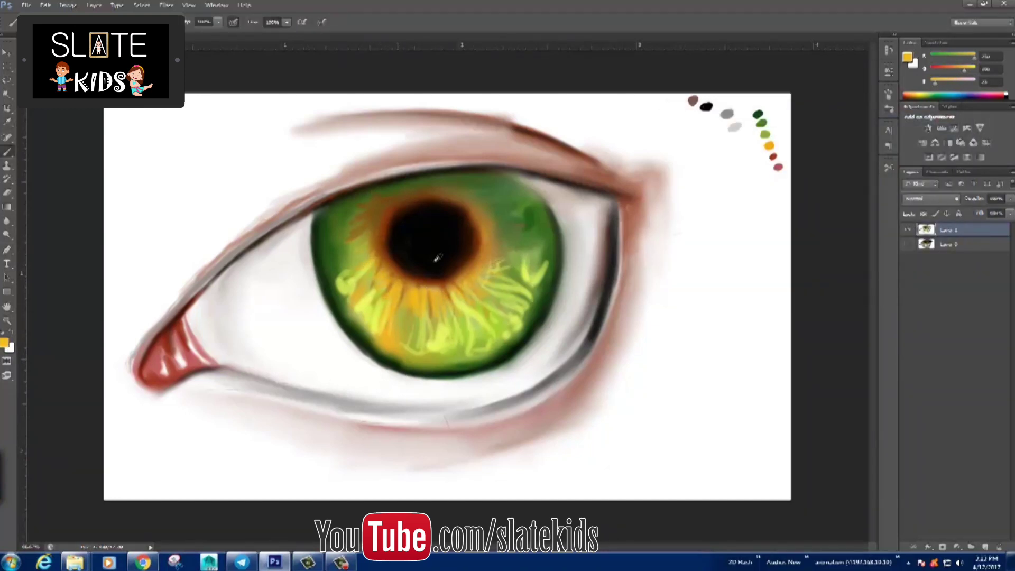
Step: Add brown strokes right of the pupil and darken the iris top with dark olive
left_click(354, 257, "alt")
left_click(7, 343)
left_click(916, 132)
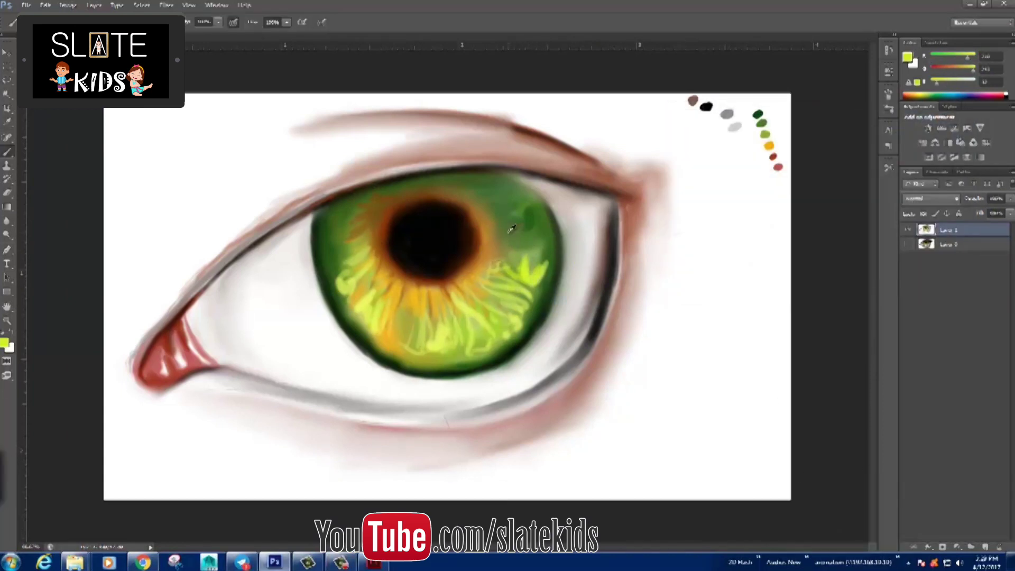
left_click(480, 262, "alt")
mouse_move(484, 267)
left_mouse_down()
mouse_move(487, 219)
mouse_move(483, 248)
left_mouse_up()
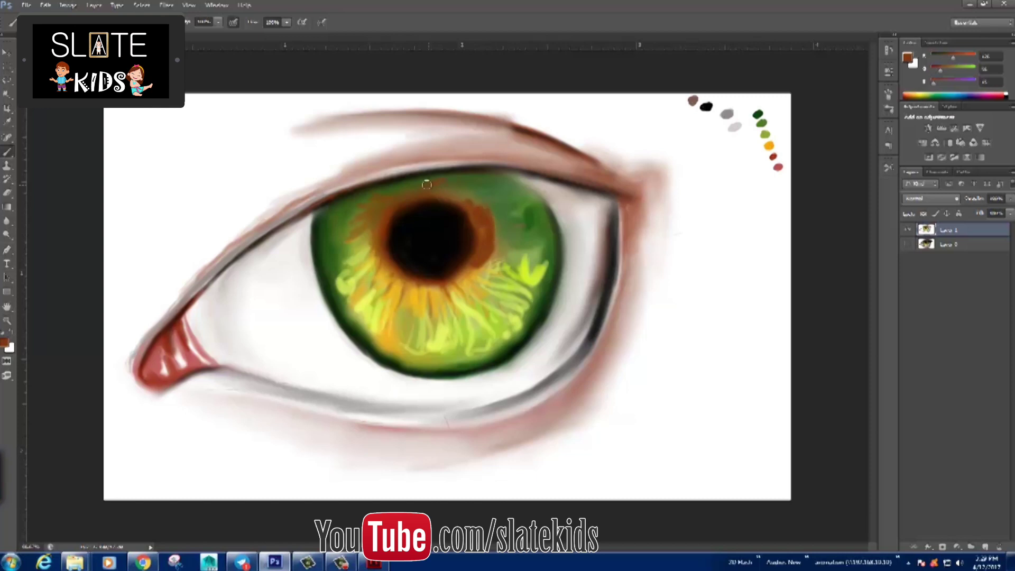
left_click(374, 182, "alt")
mouse_move(374, 181)
left_mouse_down()
mouse_move(552, 180)
mouse_move(621, 196)
left_mouse_up()
Step: Darken the lower lid edge, upper crease, tear duct edge and upper eyelid line in dark red-brown
left_click_drag(568, 357, 501, 404)
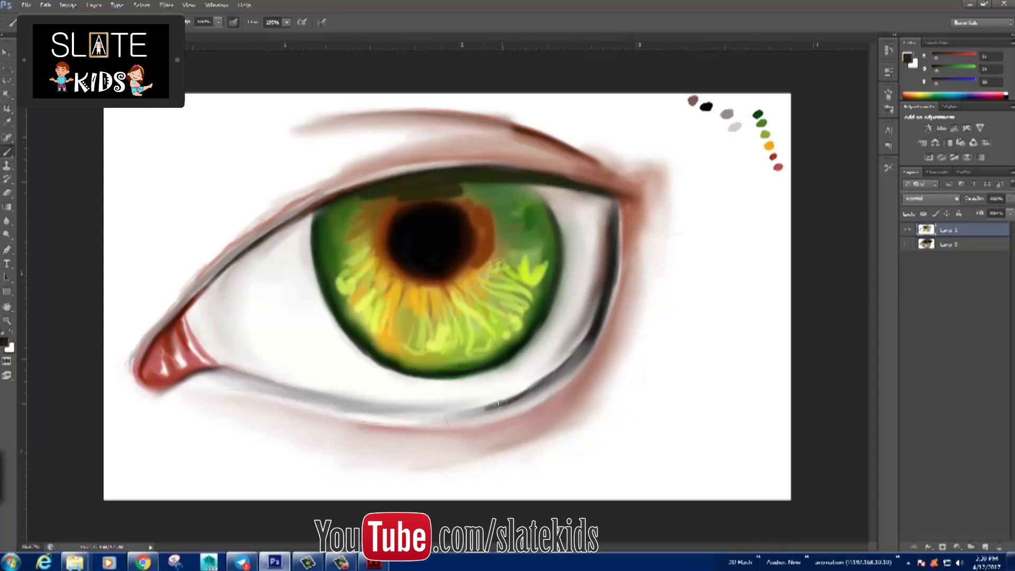
left_click(908, 57)
left_click(929, 132)
mouse_move(513, 123)
left_mouse_down()
mouse_move(637, 190)
mouse_move(624, 217)
mouse_move(611, 204)
mouse_move(628, 193)
left_mouse_up()
left_click_drag(586, 314, 614, 247)
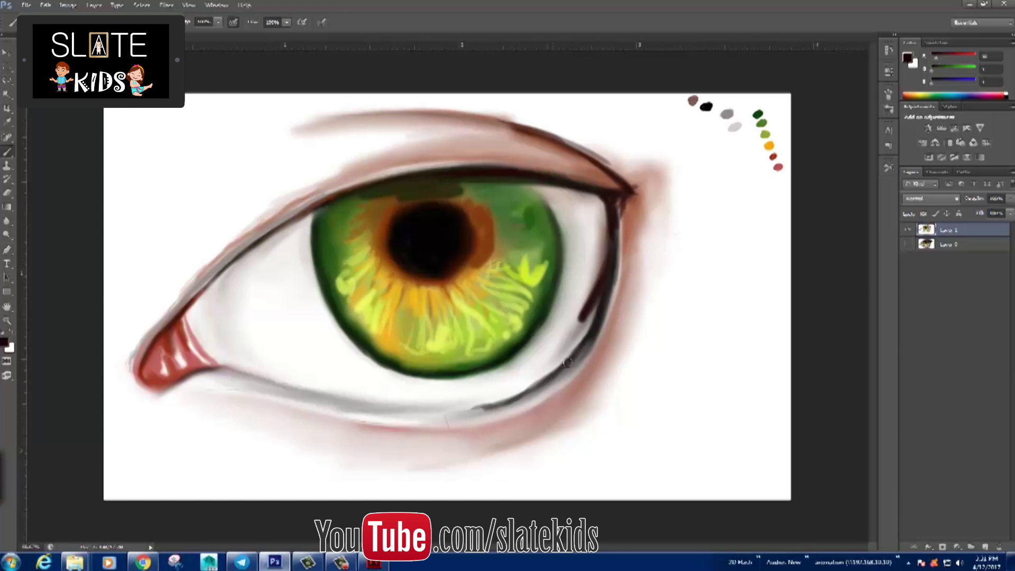
left_click_drag(178, 380, 227, 366)
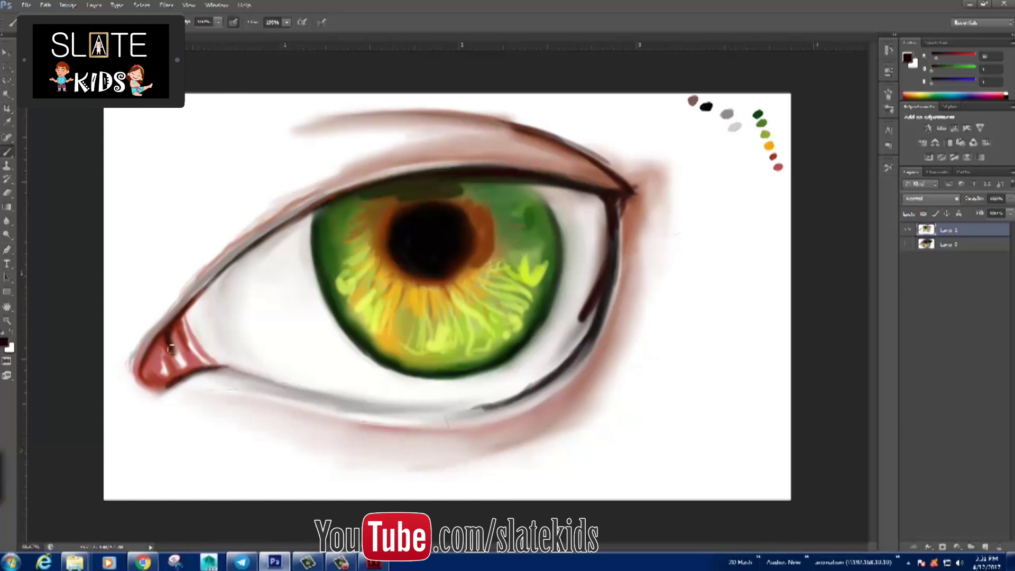
left_click_drag(343, 192, 183, 306)
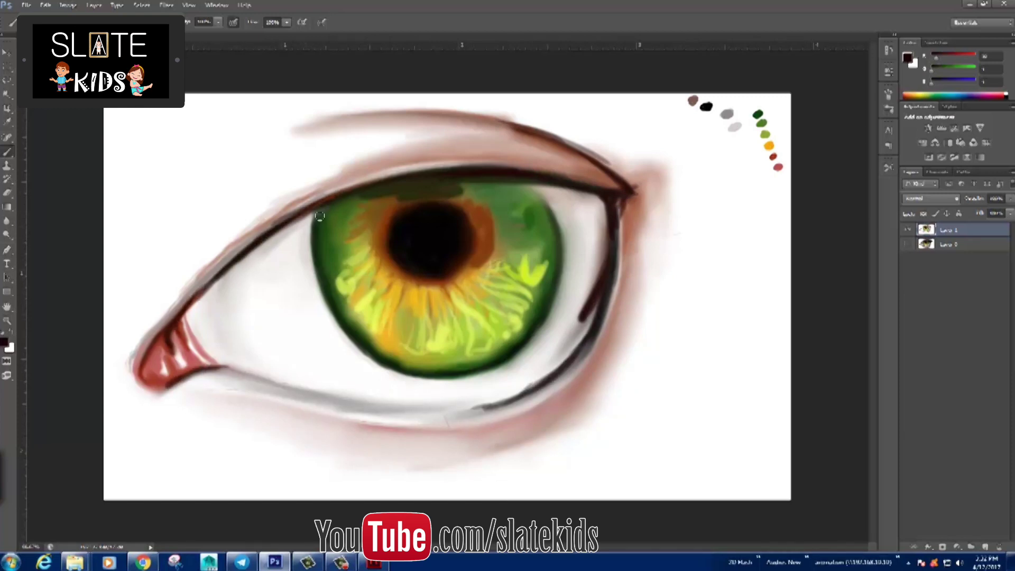
left_click_drag(302, 211, 387, 180)
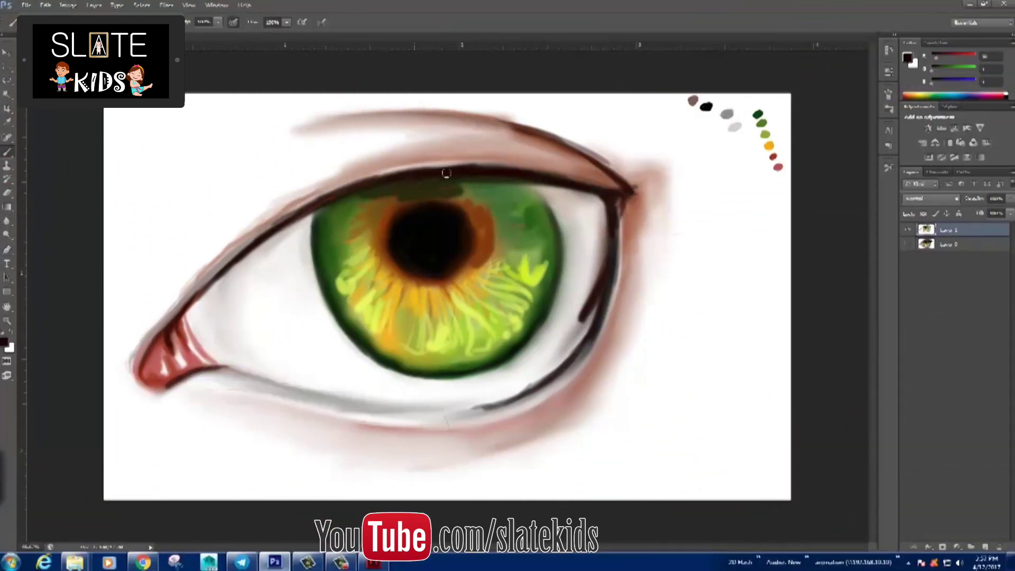
mouse_move(444, 172)
left_mouse_down()
mouse_move(601, 192)
mouse_move(623, 153)
left_mouse_up()
Step: Draw upper lashes fanning from the outer corner across to the inner side
mouse_move(614, 190)
left_mouse_down()
mouse_move(637, 158)
mouse_move(656, 162)
mouse_move(668, 179)
mouse_move(662, 218)
left_mouse_up()
mouse_move(582, 183)
left_mouse_down()
mouse_move(598, 135)
mouse_move(587, 140)
mouse_move(600, 157)
mouse_move(581, 134)
mouse_move(591, 162)
left_mouse_up()
left_click_drag(465, 185, 526, 196)
left_click_drag(535, 173, 558, 151)
left_click_drag(519, 170, 542, 140)
left_click_drag(500, 170, 512, 146)
left_click_drag(475, 187, 560, 193)
left_click_drag(489, 166, 514, 134)
mouse_move(449, 188)
left_mouse_down()
mouse_move(478, 191)
mouse_move(503, 136)
left_mouse_up()
left_click_drag(466, 165, 491, 126)
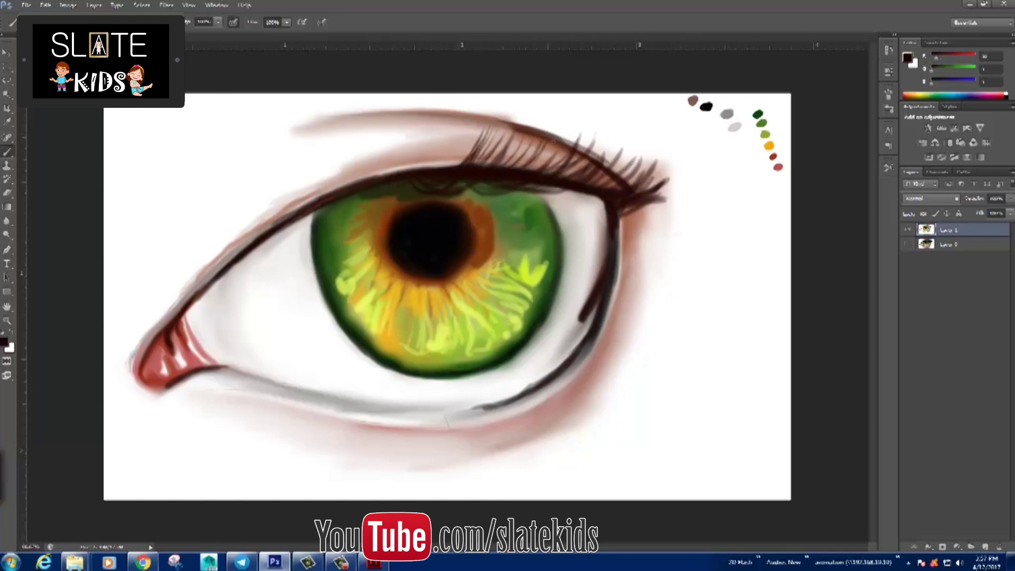
mouse_move(625, 183)
left_mouse_down()
mouse_move(647, 157)
mouse_move(635, 158)
left_mouse_up()
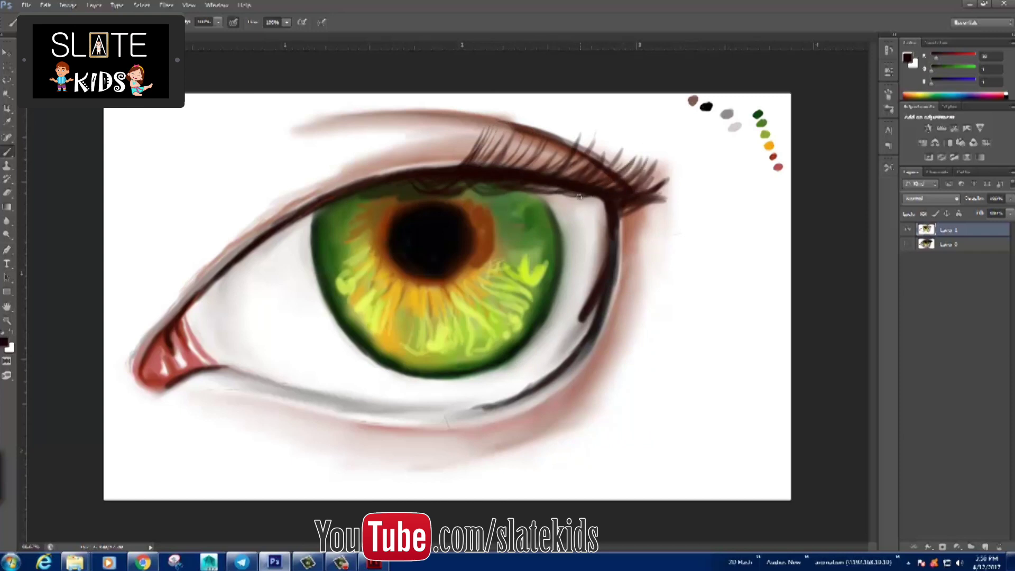
left_click_drag(463, 166, 453, 133)
left_click_drag(448, 169, 435, 135)
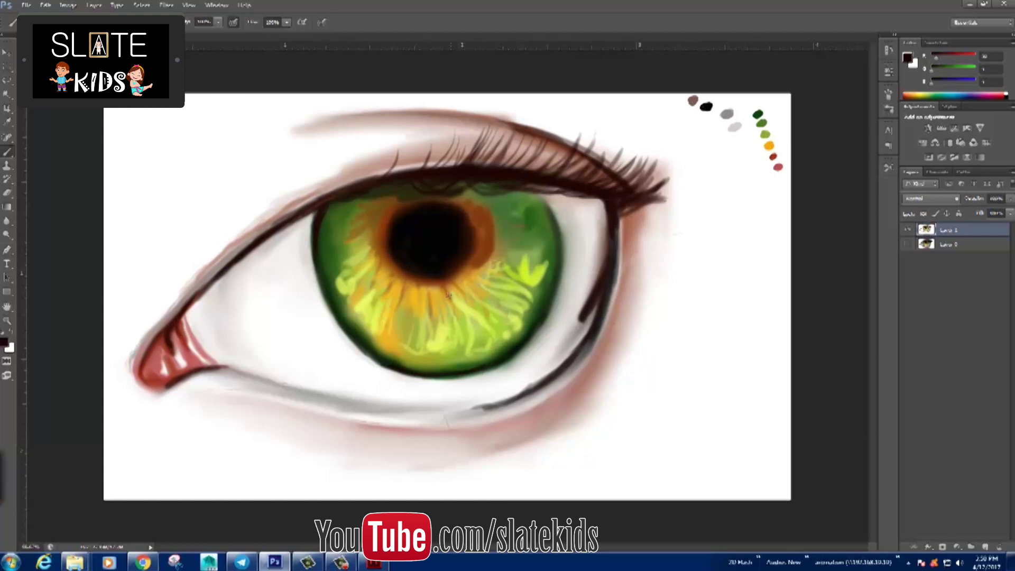
Step: Darken the pupil's right edge, paint outer-corner lower lashes and soften them with the Mixer Brush
left_click_drag(474, 240, 466, 217)
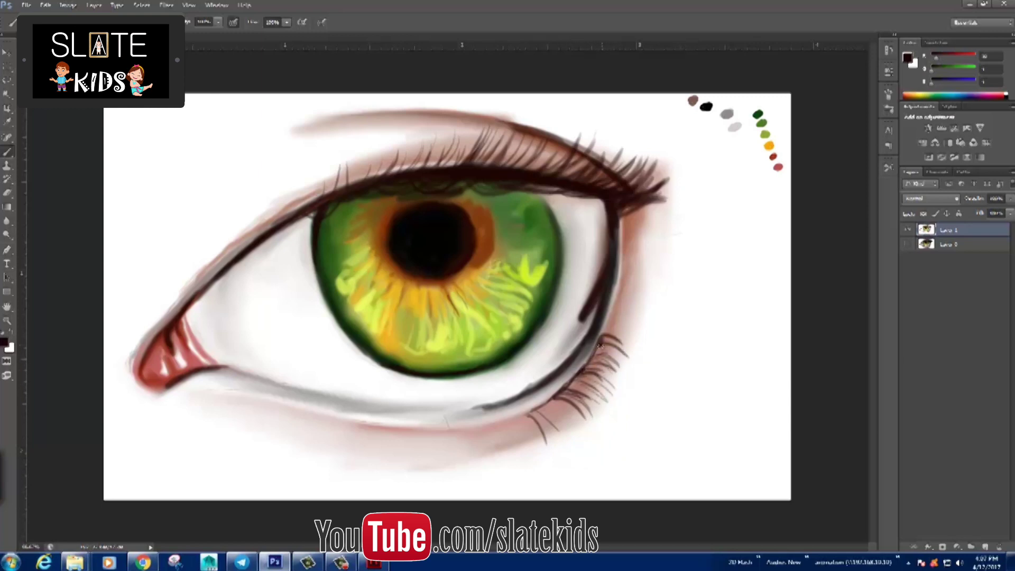
left_click_drag(603, 339, 634, 323)
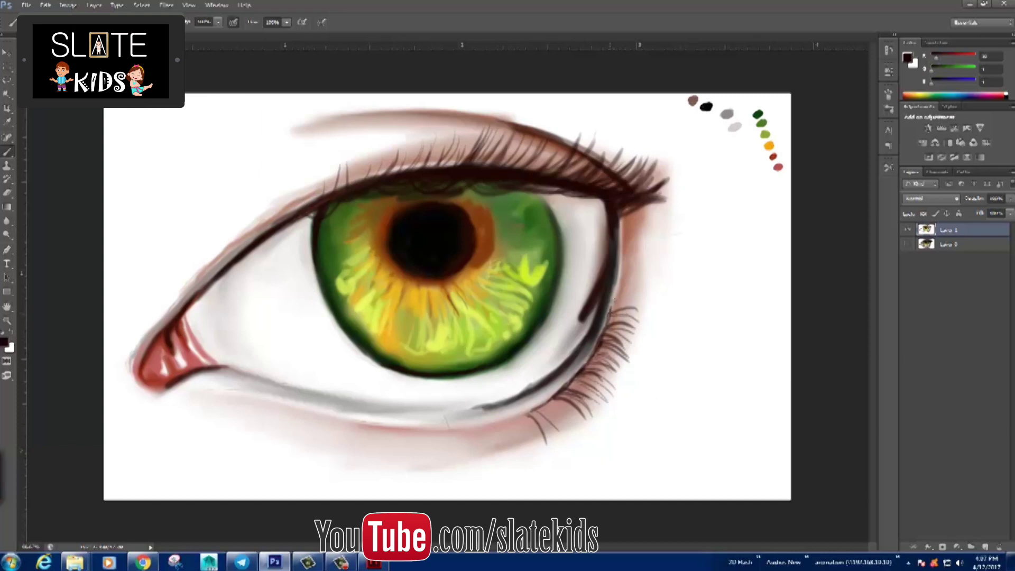
key("shift+b")
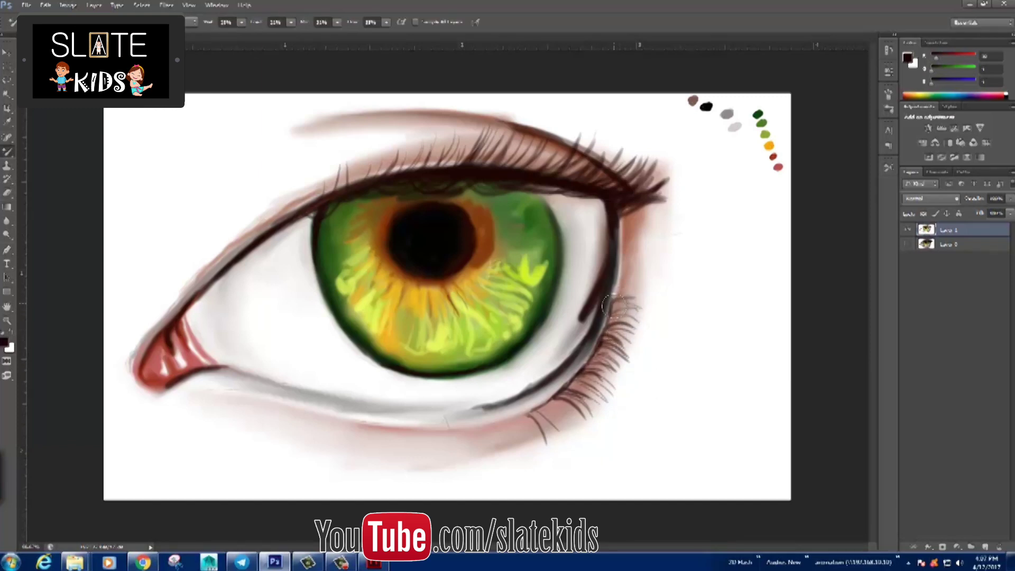
mouse_move(628, 330)
left_mouse_down()
mouse_move(605, 411)
mouse_move(548, 459)
left_mouse_up()
key("shift+b")
key("shift+b")
key("shift+b")
key("shift+b")
key("shift+b")
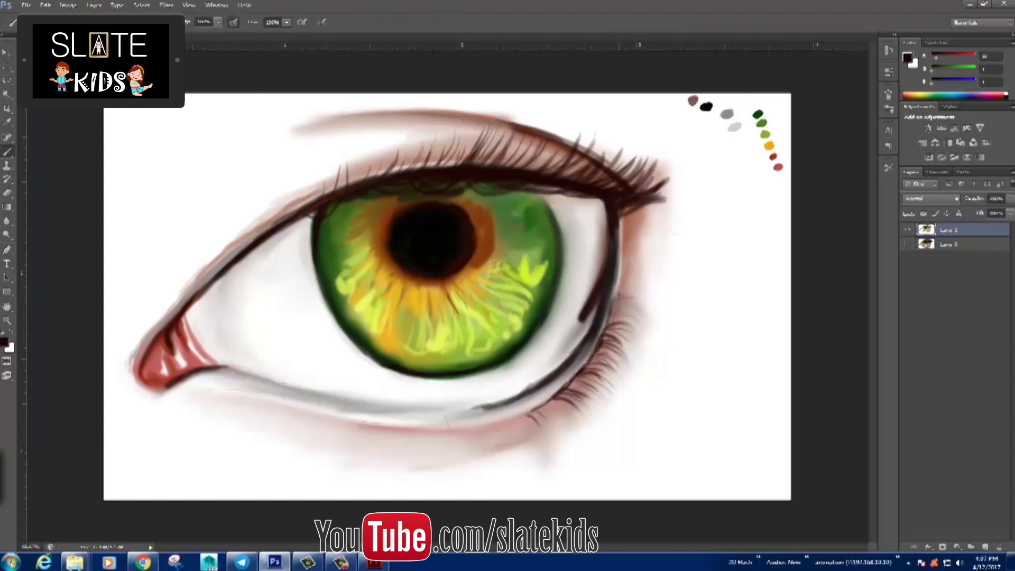
Step: Paint white highlights on the eye white by the iris and along the lower-lid rim
left_click(618, 280, "alt")
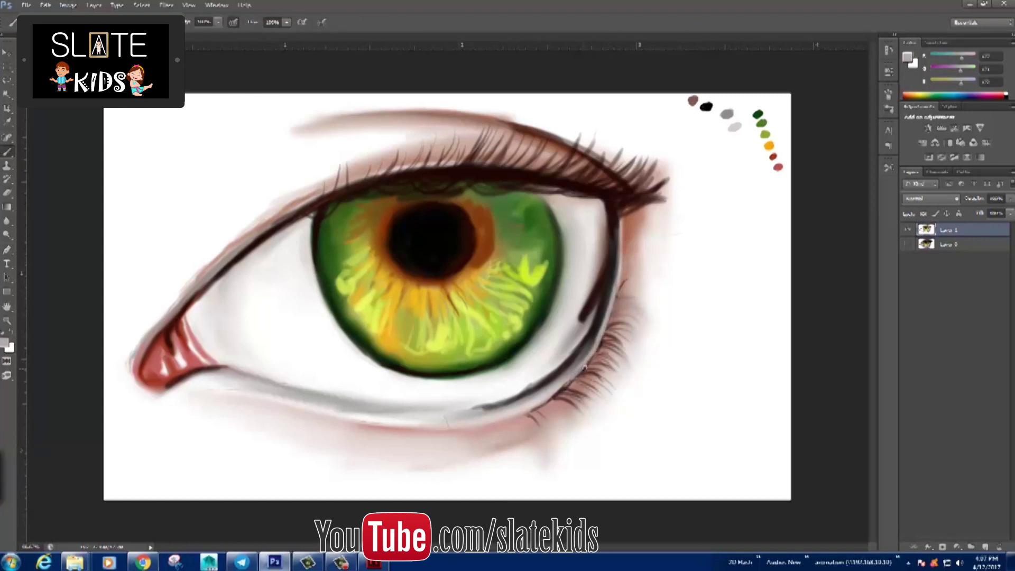
left_click(732, 391, "alt")
left_click_drag(524, 365, 547, 351)
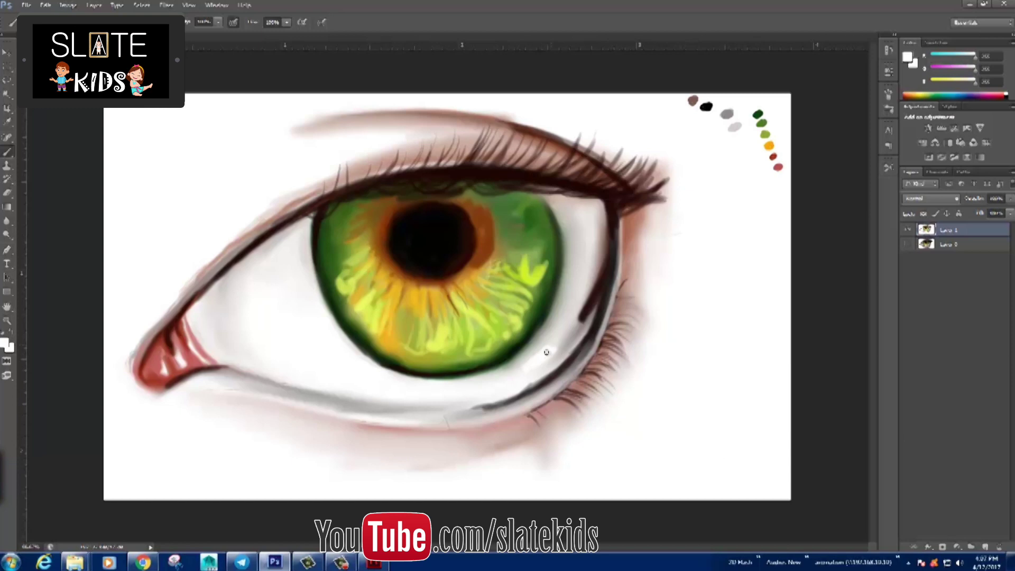
mouse_move(607, 318)
left_mouse_down()
mouse_move(572, 377)
mouse_move(510, 413)
left_mouse_up()
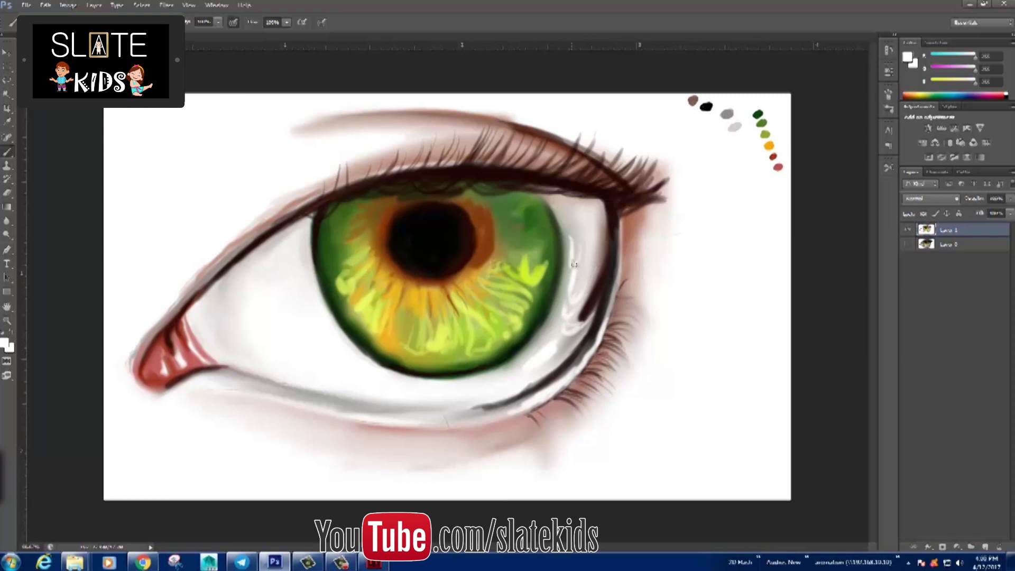
Step: Shade the eye white grey beside the iris and corner, and outline the lower lid dark
left_click(271, 239, "alt")
mouse_move(288, 329)
left_mouse_down()
mouse_move(241, 297)
mouse_move(283, 378)
mouse_move(318, 374)
mouse_move(286, 344)
mouse_move(344, 339)
mouse_move(298, 271)
mouse_move(236, 341)
mouse_move(210, 298)
mouse_move(295, 245)
left_mouse_up()
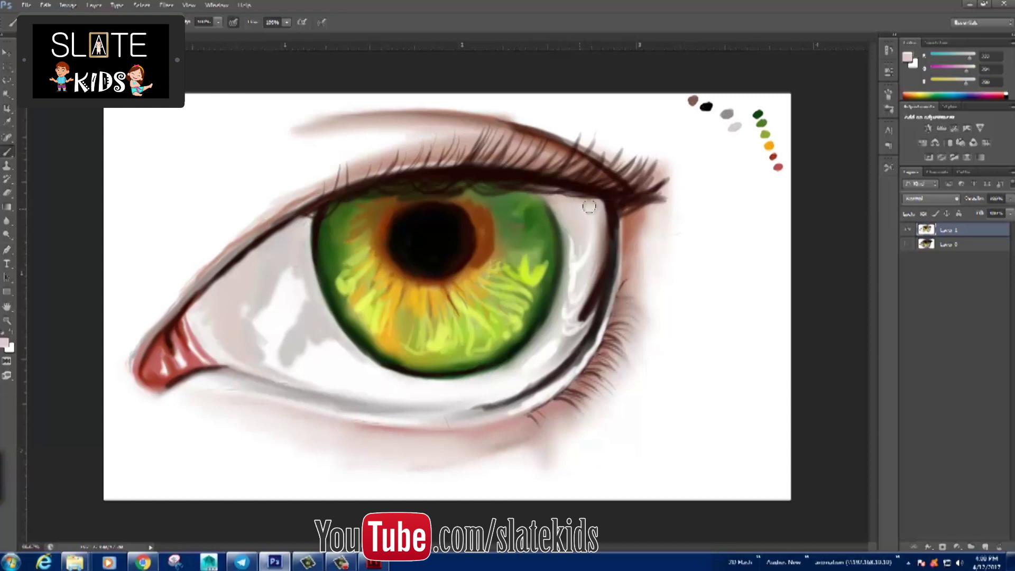
left_click(597, 247, "alt")
mouse_move(566, 204)
left_mouse_down()
mouse_move(584, 240)
mouse_move(600, 213)
mouse_move(572, 196)
mouse_move(602, 248)
mouse_move(603, 272)
left_mouse_up()
left_click(608, 209, "alt")
mouse_move(278, 391)
left_mouse_down()
mouse_move(216, 377)
mouse_move(367, 406)
left_mouse_up()
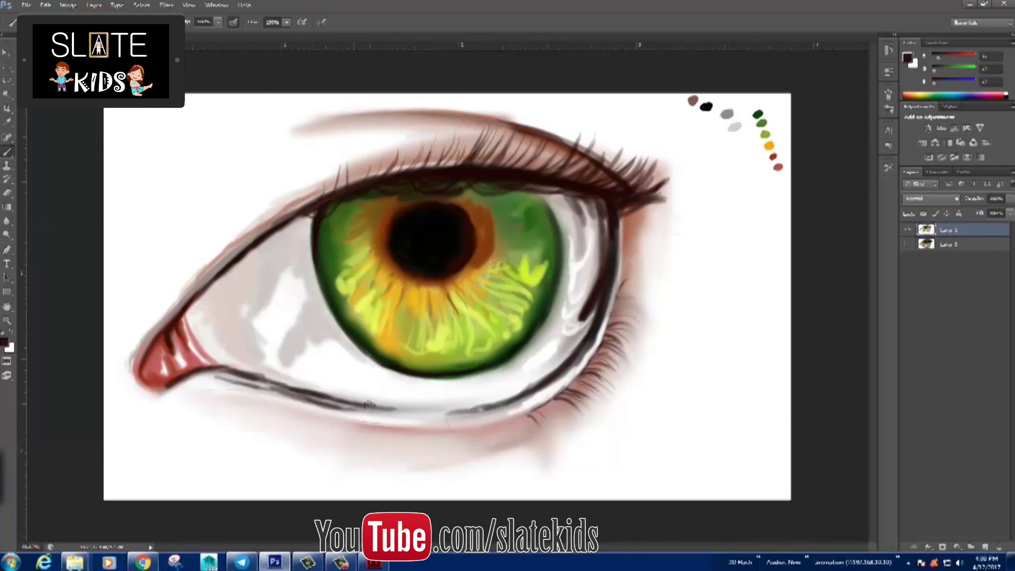
Step: Darken the inner corner and iris edges, and shade brown around the pupil and upper iris
left_click_drag(247, 258, 224, 313)
mouse_move(546, 223)
left_mouse_down()
mouse_move(529, 194)
mouse_move(553, 291)
left_mouse_up()
left_click_drag(324, 257, 343, 210)
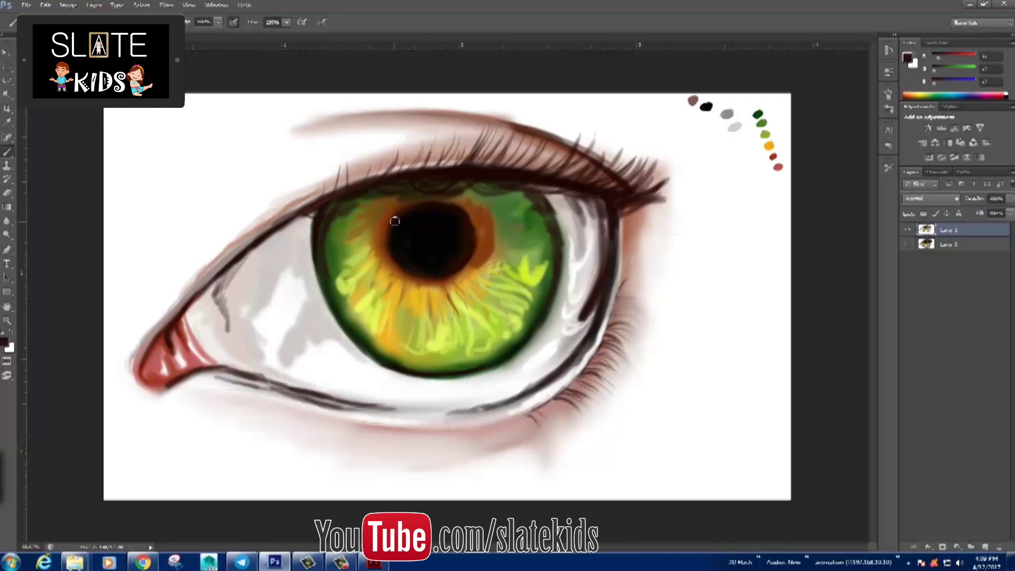
mouse_move(476, 245)
left_mouse_down()
mouse_move(460, 205)
mouse_move(378, 197)
left_mouse_up()
left_click(465, 200, "alt")
left_click_drag(476, 201, 497, 228)
left_click_drag(479, 193, 496, 211)
left_click(465, 199, "alt")
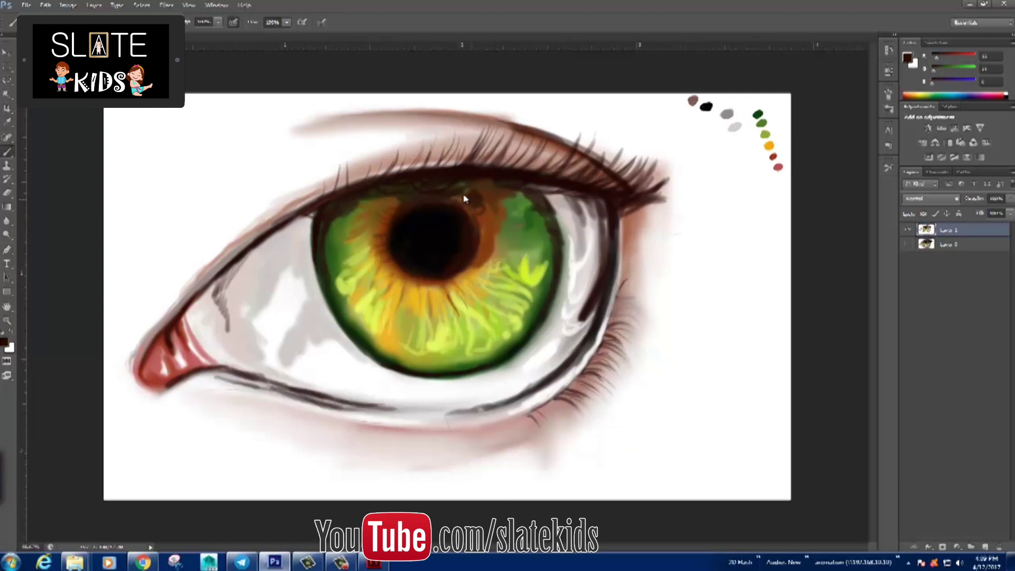
Step: Draw thin lower eyelashes and darken the lower-lid line
mouse_move(410, 423)
left_mouse_down()
mouse_move(440, 457)
mouse_move(474, 454)
mouse_move(440, 472)
left_mouse_up()
left_click_drag(458, 433, 474, 465)
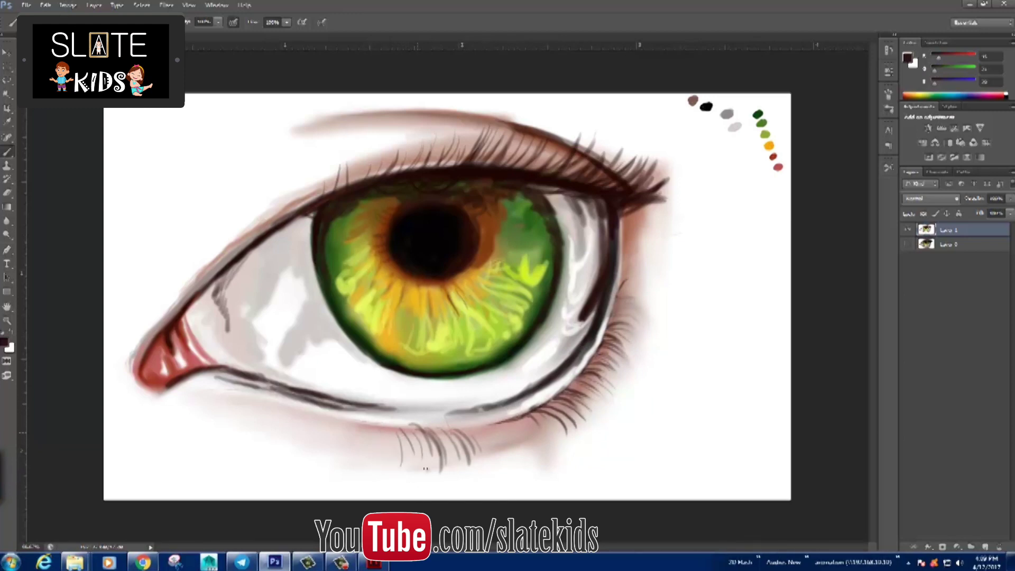
left_click_drag(358, 407, 314, 400)
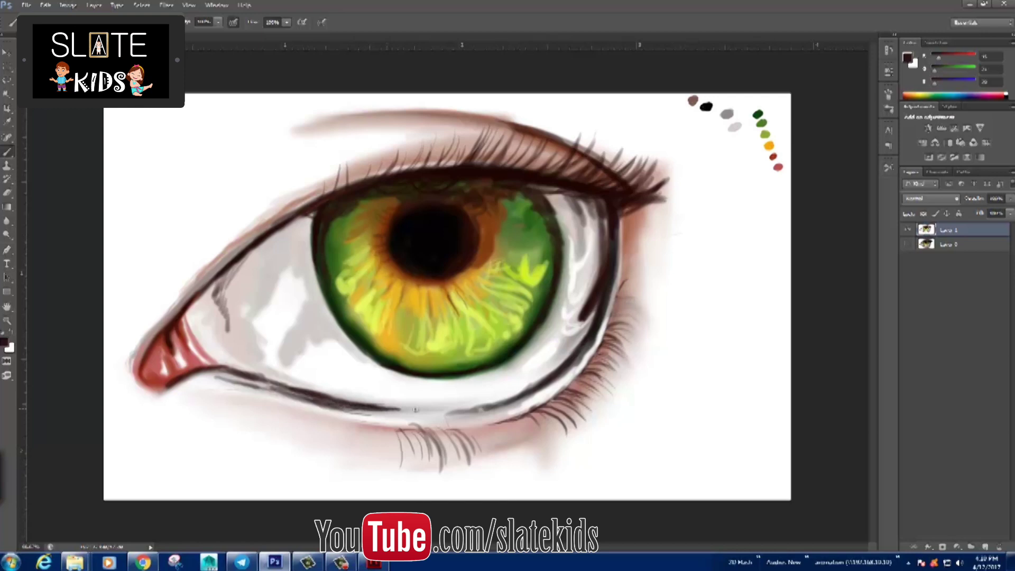
left_click(259, 391, "alt")
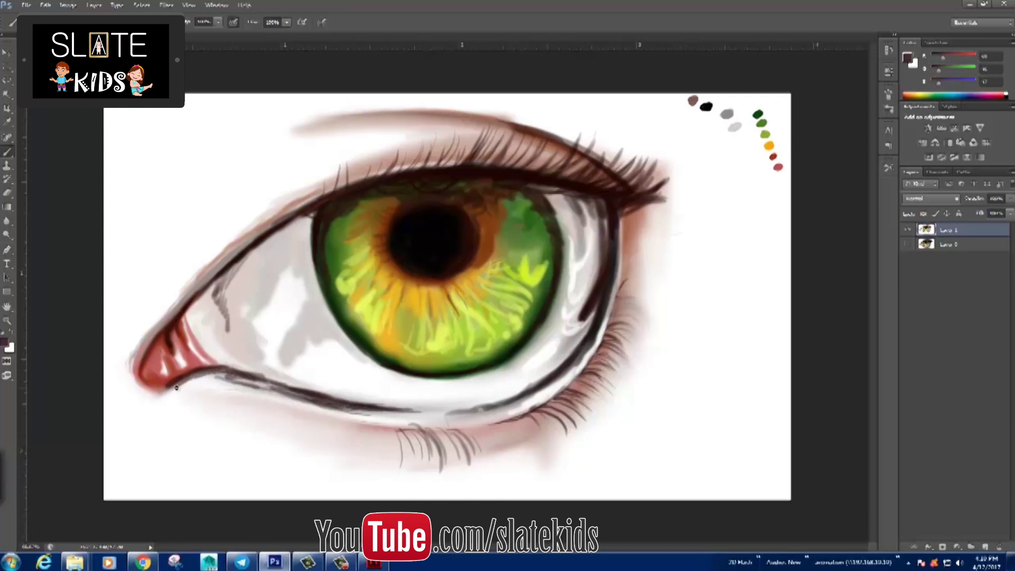
Step: Smudge the inner-corner streaks and the brown and green iris strokes with the Mixer Brush
key("shift+b")
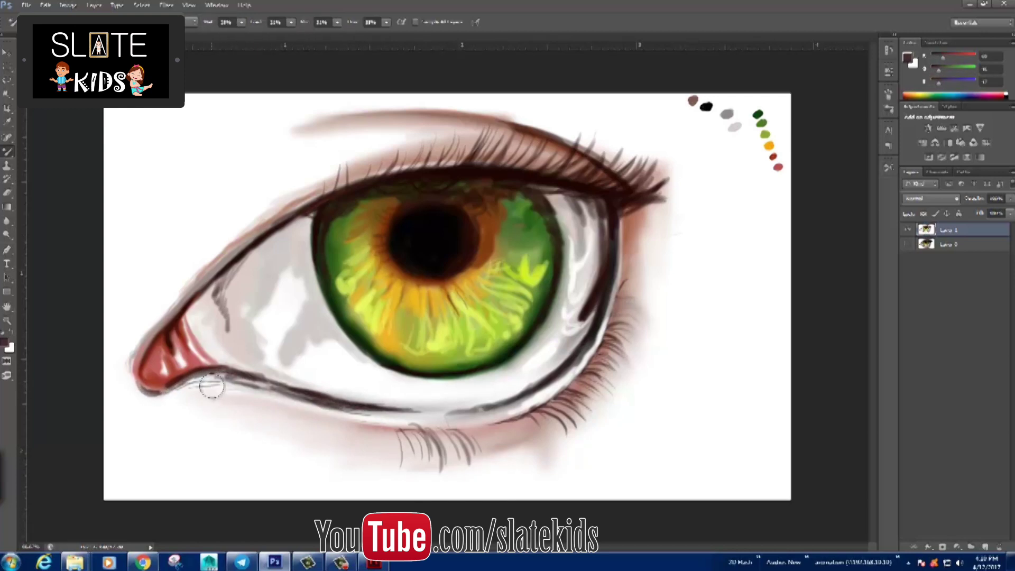
mouse_move(209, 296)
left_mouse_down()
mouse_move(222, 306)
mouse_move(235, 277)
mouse_move(302, 369)
mouse_move(305, 299)
mouse_move(339, 352)
mouse_move(250, 386)
mouse_move(220, 362)
mouse_move(434, 412)
mouse_move(306, 383)
mouse_move(505, 413)
mouse_move(545, 369)
mouse_move(555, 249)
mouse_move(513, 333)
left_mouse_up()
mouse_move(485, 223)
left_mouse_down()
mouse_move(512, 354)
mouse_move(456, 291)
mouse_move(465, 330)
mouse_move(496, 200)
mouse_move(460, 267)
mouse_move(371, 222)
mouse_move(341, 275)
mouse_move(359, 233)
left_mouse_up()
left_click_drag(360, 233, 390, 320)
mouse_move(372, 270)
left_mouse_down()
mouse_move(355, 289)
mouse_move(378, 294)
mouse_move(407, 346)
mouse_move(380, 360)
mouse_move(484, 352)
mouse_move(476, 287)
mouse_move(524, 265)
mouse_move(491, 214)
left_mouse_up()
Step: Soften the lower-lid rim, outer upper lashes, lower lashes and white highlights
mouse_move(593, 314)
left_mouse_down()
mouse_move(582, 366)
mouse_move(539, 396)
mouse_move(507, 418)
mouse_move(431, 429)
mouse_move(439, 454)
mouse_move(476, 460)
mouse_move(403, 469)
mouse_move(571, 420)
mouse_move(626, 373)
left_mouse_up()
mouse_move(627, 198)
left_mouse_down()
mouse_move(646, 147)
mouse_move(661, 174)
mouse_move(651, 149)
mouse_move(560, 132)
mouse_move(694, 164)
mouse_move(657, 186)
mouse_move(676, 125)
left_mouse_up()
mouse_move(574, 435)
left_mouse_down()
mouse_move(446, 451)
mouse_move(229, 402)
left_mouse_up()
mouse_move(290, 318)
left_mouse_down()
mouse_move(267, 297)
mouse_move(331, 356)
left_mouse_up()
Step: Paint a sampled pinkish-brown skin tone along the upper crease and below the lower lid
key("b")
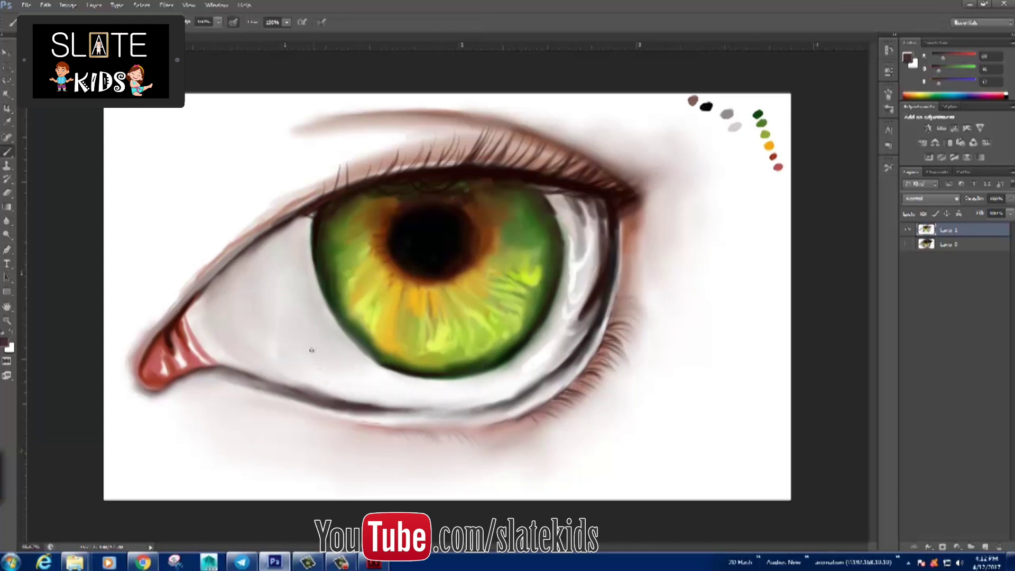
key("x")
left_click(283, 204, "alt")
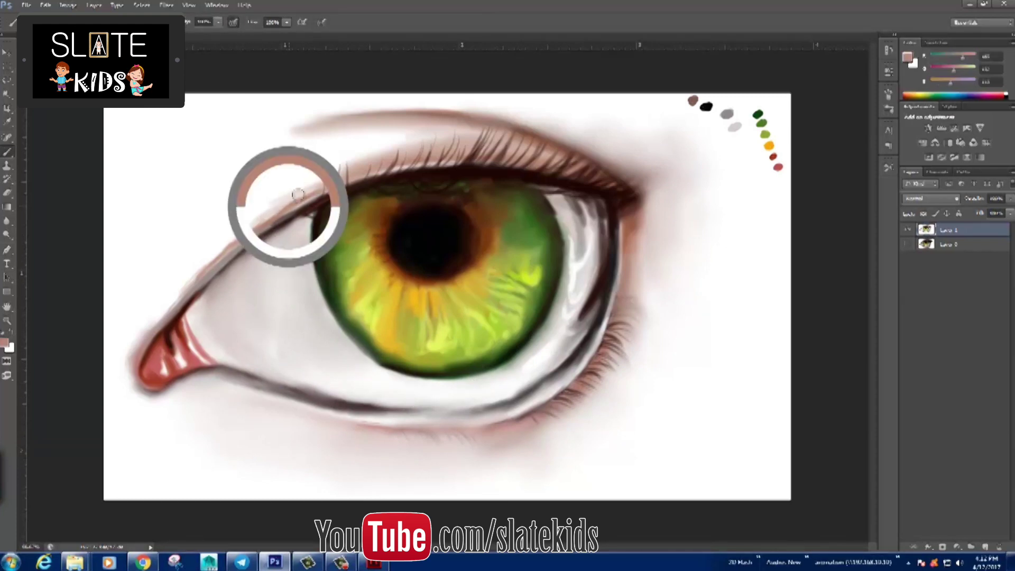
left_click_drag(275, 198, 190, 275)
left_click_drag(333, 154, 167, 273)
left_click_drag(349, 439, 216, 399)
left_click_drag(328, 417, 407, 465)
mouse_move(455, 436)
left_mouse_down()
mouse_move(418, 458)
mouse_move(560, 423)
mouse_move(634, 344)
mouse_move(656, 217)
left_mouse_up()
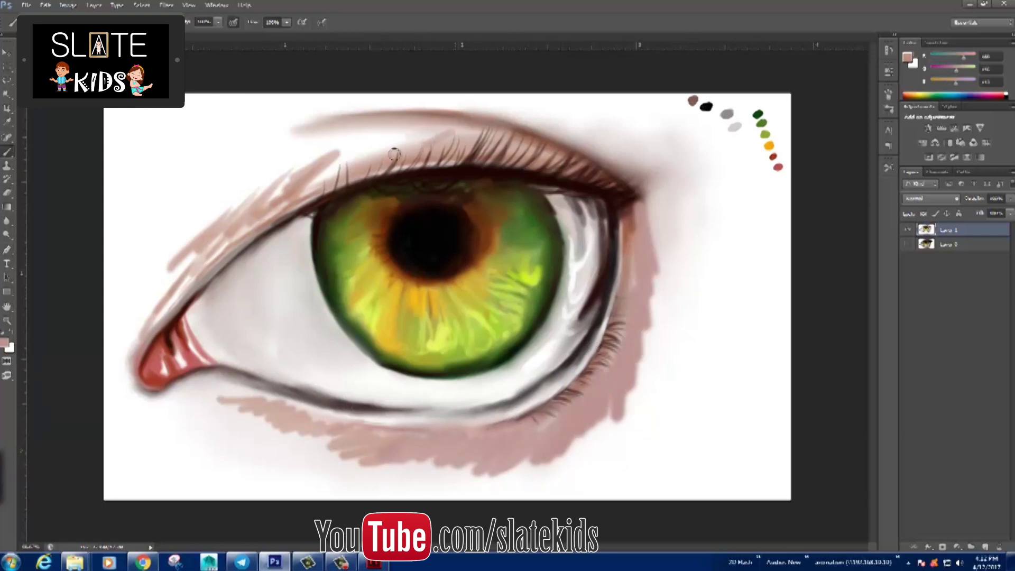
Step: Paint light peach over the upper lid and outer corner, then blend it along the lower lid
left_click(5, 343)
left_click_drag(826, 273, 826, 263)
left_click(716, 152)
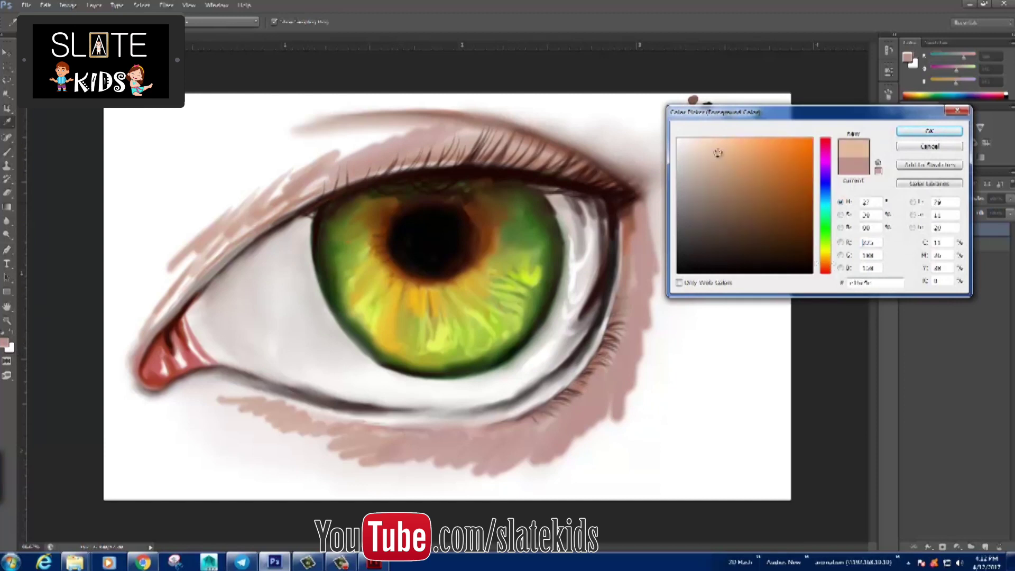
left_click(930, 131)
left_click_drag(392, 132, 259, 185)
mouse_move(561, 133)
left_mouse_down()
mouse_move(681, 164)
mouse_move(594, 453)
mouse_move(456, 483)
mouse_move(211, 407)
left_mouse_up()
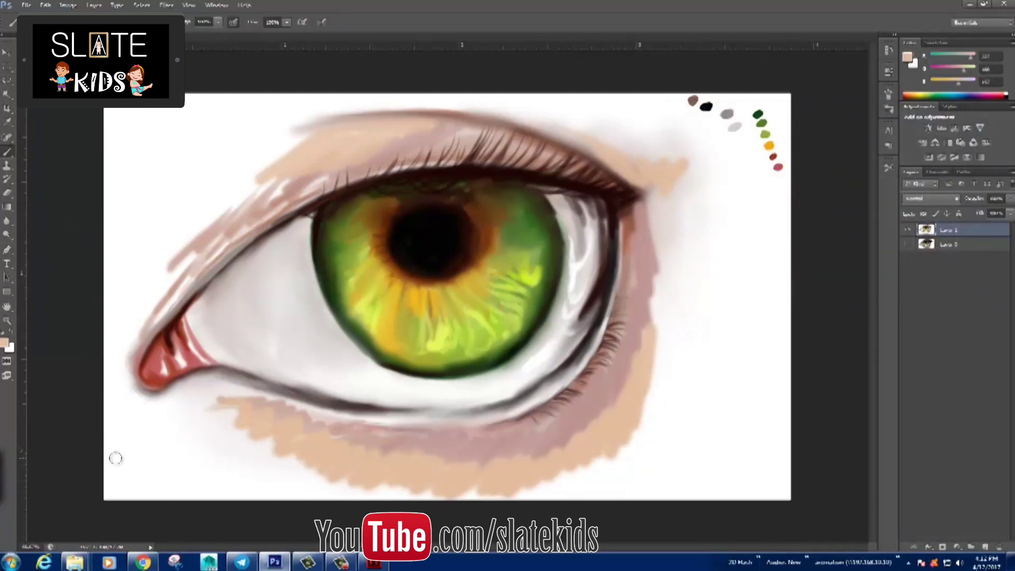
key("shift+b")
mouse_move(306, 420)
left_mouse_down()
mouse_move(227, 392)
mouse_move(244, 428)
mouse_move(233, 401)
mouse_move(301, 481)
mouse_move(354, 488)
mouse_move(363, 452)
mouse_move(492, 485)
mouse_move(608, 453)
mouse_move(660, 239)
mouse_move(637, 449)
mouse_move(424, 489)
mouse_move(598, 417)
mouse_move(624, 168)
mouse_move(542, 118)
mouse_move(365, 150)
mouse_move(313, 138)
mouse_move(365, 113)
mouse_move(132, 340)
mouse_move(288, 166)
mouse_move(356, 124)
mouse_move(199, 224)
mouse_move(465, 102)
mouse_move(641, 238)
mouse_move(641, 265)
mouse_move(598, 376)
mouse_move(516, 435)
mouse_move(435, 446)
mouse_move(545, 393)
mouse_move(503, 412)
mouse_move(534, 350)
mouse_move(362, 404)
mouse_move(185, 345)
mouse_move(156, 373)
left_mouse_up()
Step: Paint the inner-corner tear duct dark red down toward the lower lid
key("shift+b")
left_click(159, 370, "alt")
left_click(5, 344)
left_click(930, 132)
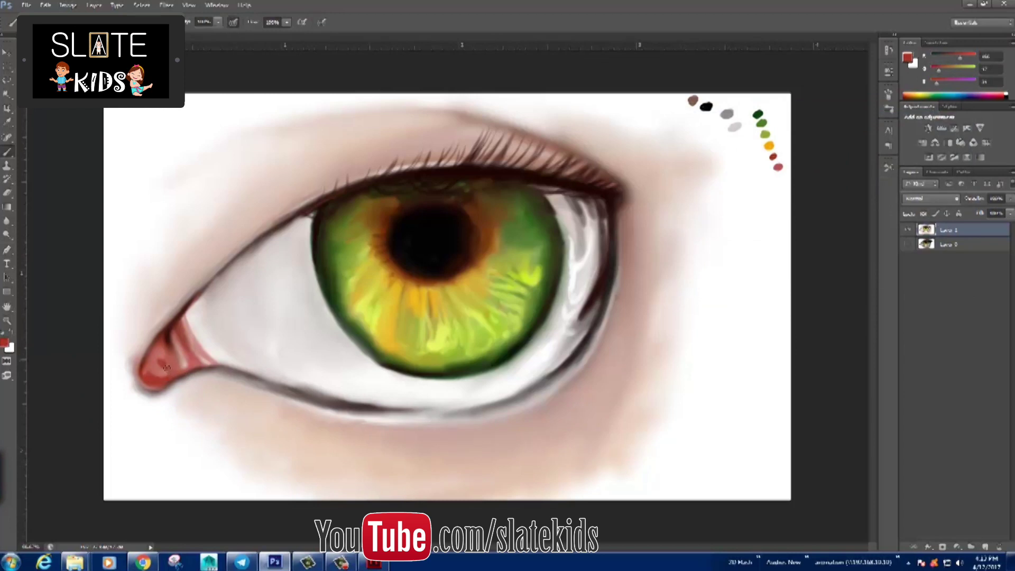
left_click_drag(172, 340, 195, 360)
left_click_drag(185, 321, 196, 355)
Step: Refine the red shade, then blend the tear duct's upper edge and nearby eye white smooth
left_click(5, 344)
left_click(821, 182)
left_click(930, 132)
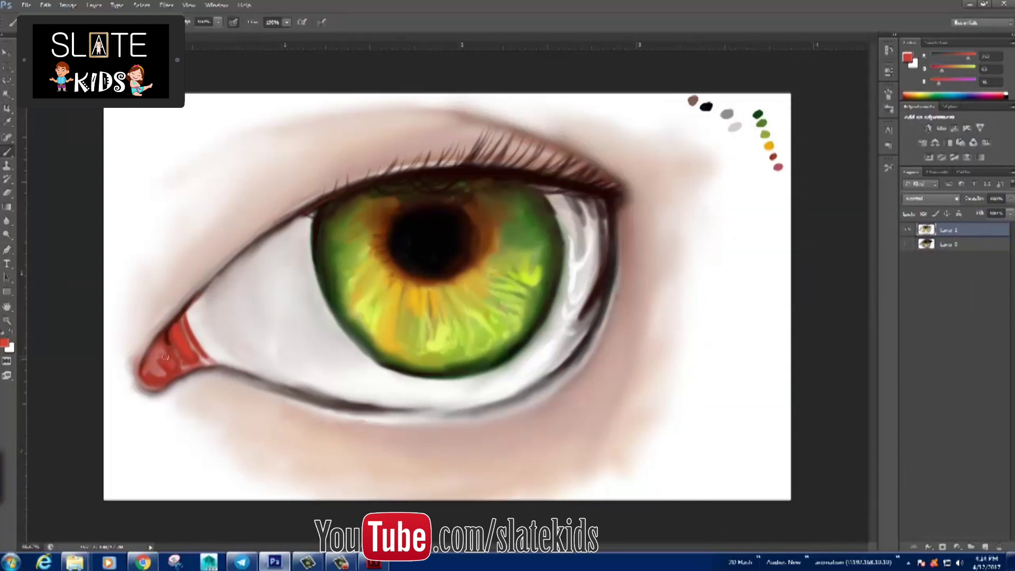
left_click(5, 343)
left_click(807, 175)
left_click(928, 131)
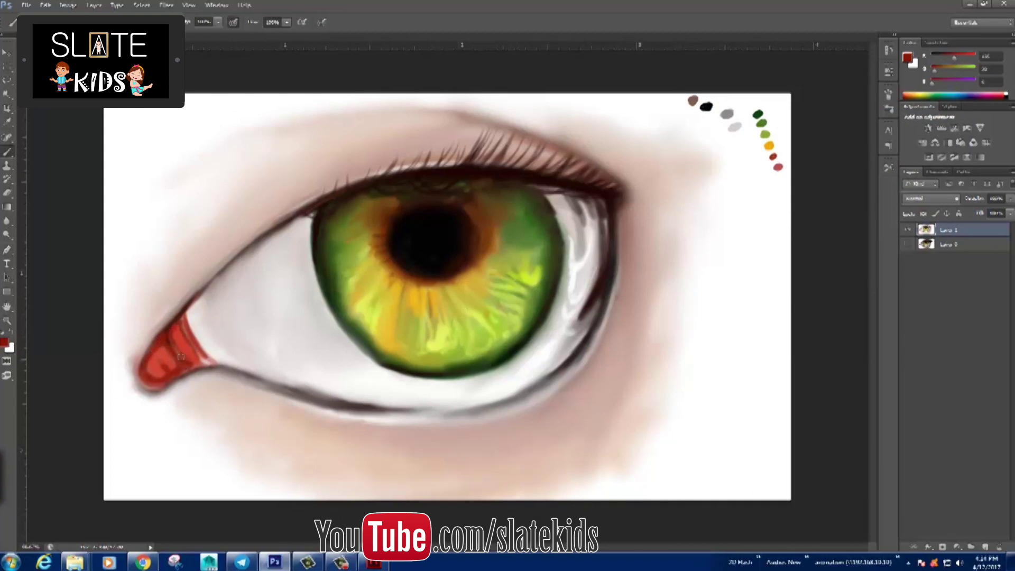
key("shift+b")
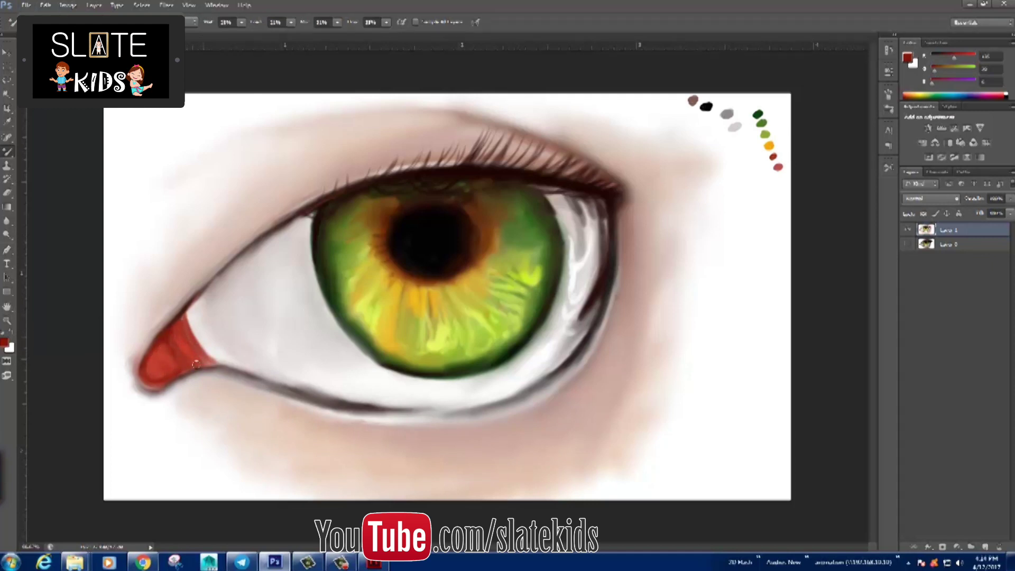
left_click_drag(223, 363, 196, 301)
left_click_drag(189, 339, 199, 314)
mouse_move(582, 253)
left_mouse_down()
mouse_move(566, 212)
mouse_move(593, 244)
mouse_move(595, 297)
mouse_move(571, 268)
mouse_move(554, 313)
left_mouse_up()
Step: Shade the inner eye white and under-lid skin pinkish grey and blend it in
left_click(285, 351, "alt")
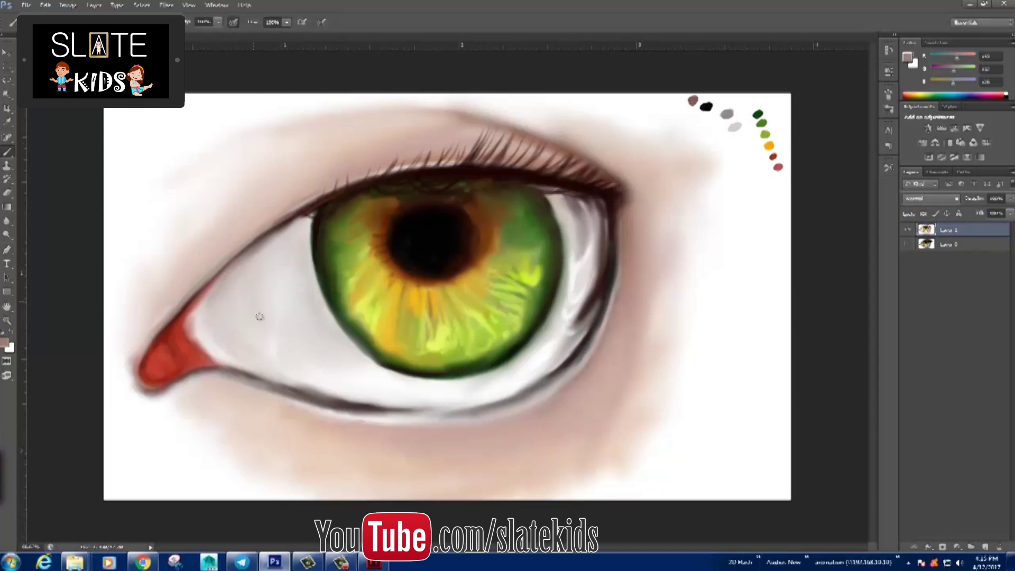
left_click_drag(242, 277, 227, 310)
left_click(4, 343)
key("Return")
mouse_move(253, 274)
left_mouse_down()
mouse_move(245, 331)
mouse_move(273, 370)
left_mouse_up()
mouse_move(510, 442)
left_mouse_down()
mouse_move(492, 446)
mouse_move(499, 426)
mouse_move(437, 431)
mouse_move(503, 426)
left_mouse_up()
key("shift+b")
mouse_move(448, 458)
left_mouse_down()
mouse_move(383, 437)
mouse_move(503, 430)
mouse_move(363, 448)
left_mouse_up()
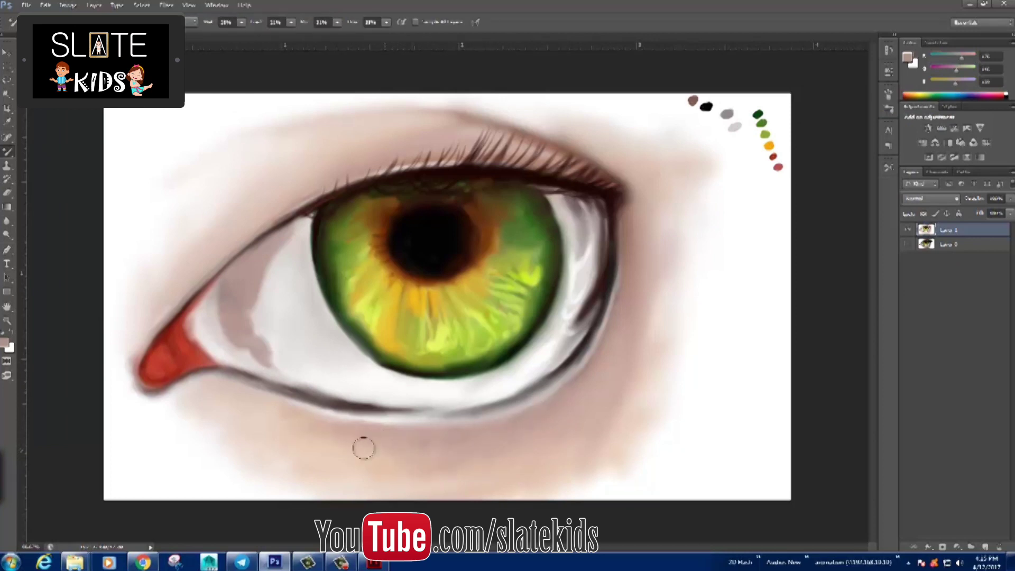
mouse_move(284, 349)
left_mouse_down()
mouse_move(281, 244)
mouse_move(213, 313)
mouse_move(322, 371)
left_mouse_up()
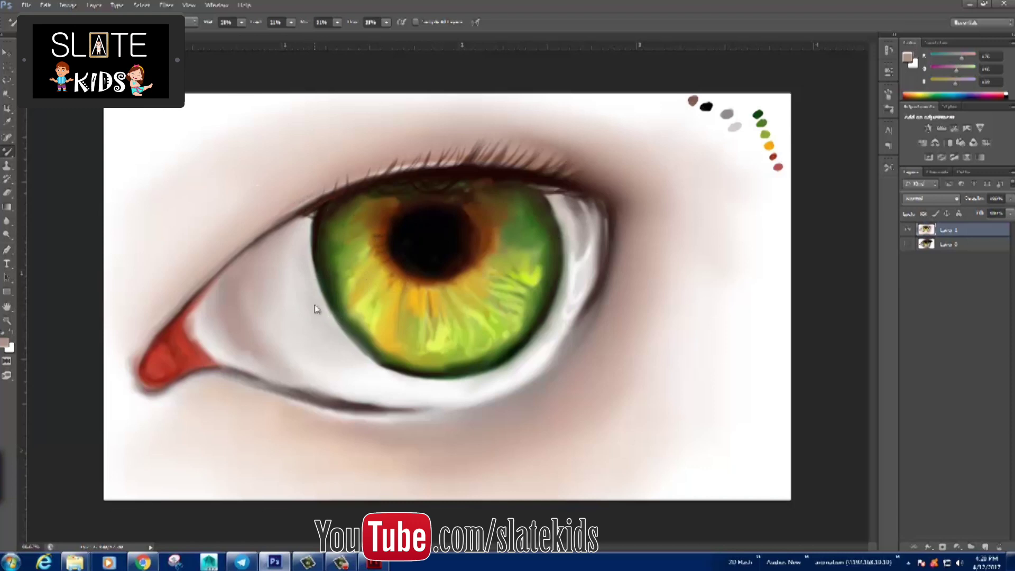
key("shift+b")
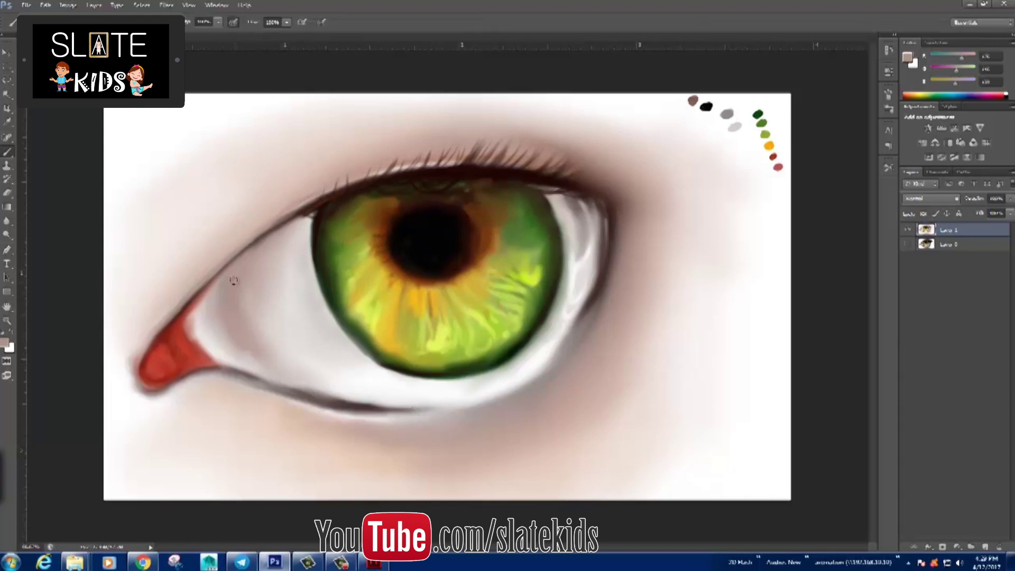
Step: Paint a grey curve down the inner corner, then settle on a darker saturated red
left_click(261, 233, "alt")
mouse_move(246, 253)
left_mouse_down()
mouse_move(227, 326)
mouse_move(308, 302)
left_mouse_up()
left_click(5, 342)
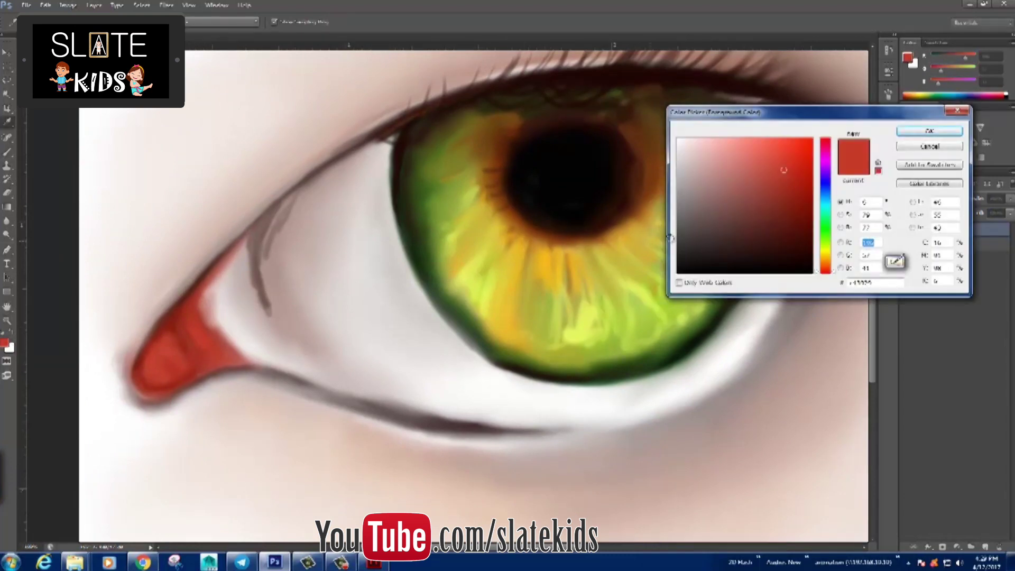
left_click(862, 129)
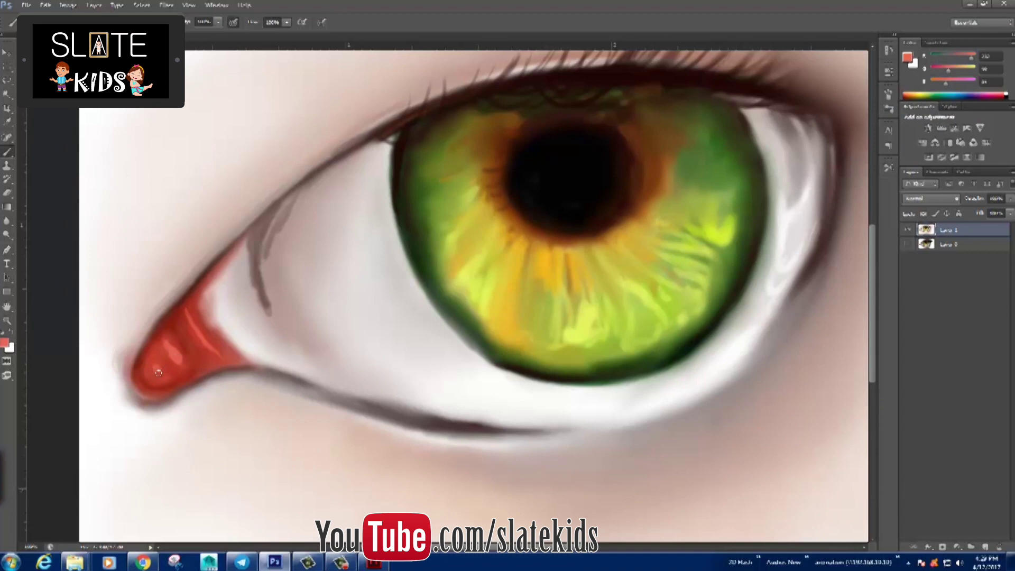
left_click(5, 343)
left_click(931, 131)
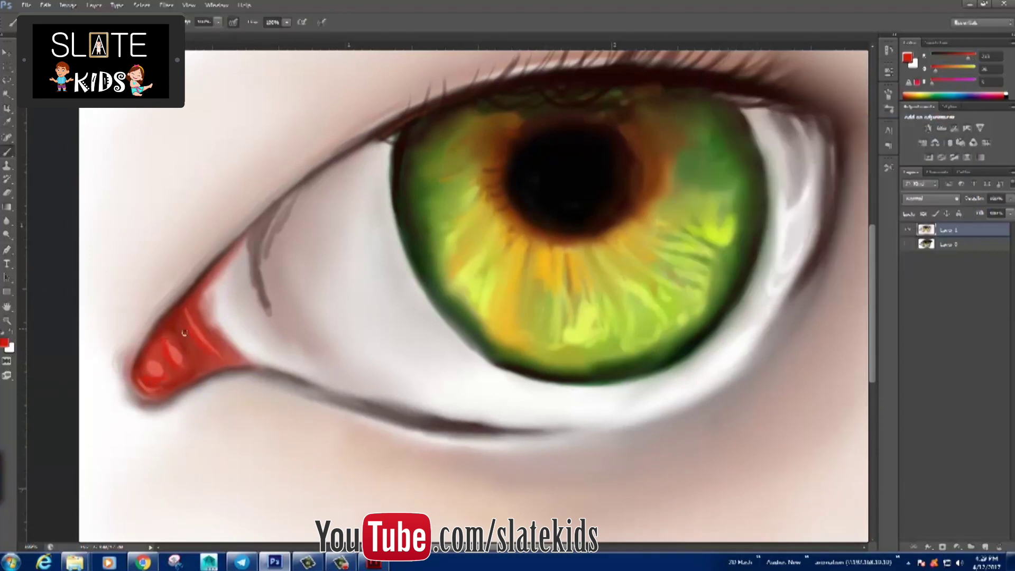
left_click(168, 319, "alt")
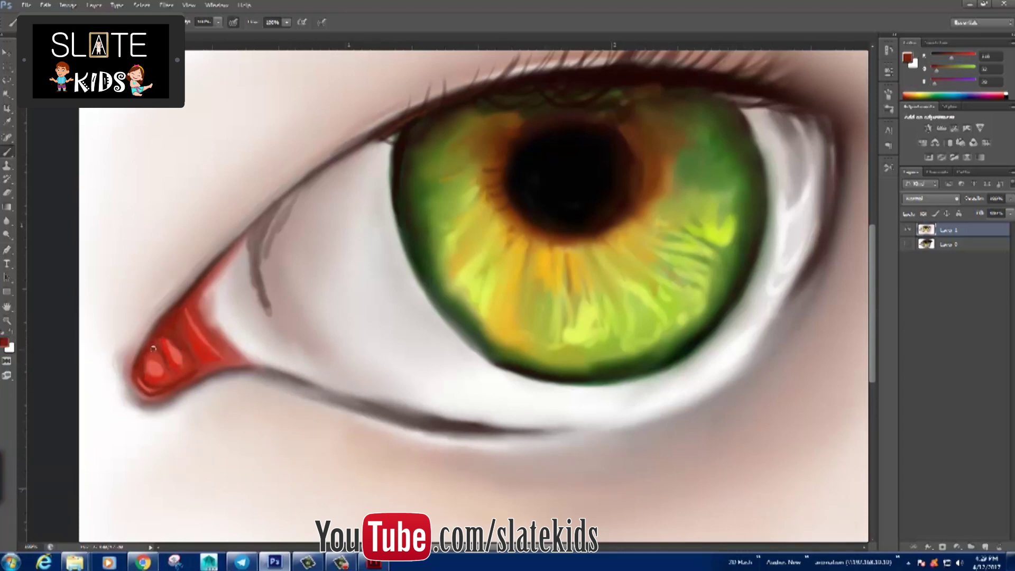
Step: Blend the highlight in the red tear duct, then add darker red strokes over it
key("shift+b")
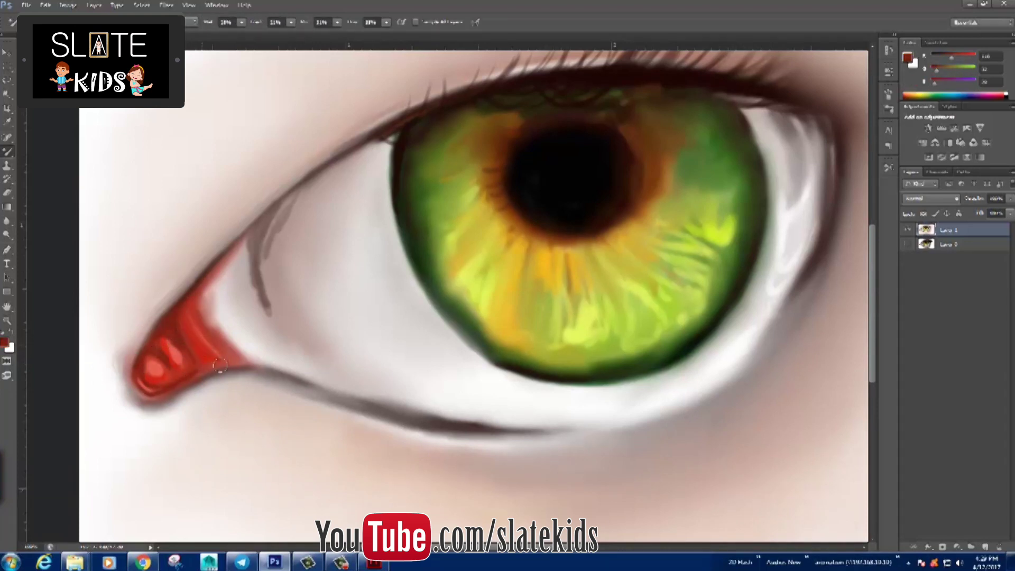
left_click_drag(209, 360, 167, 346)
left_click(4, 342)
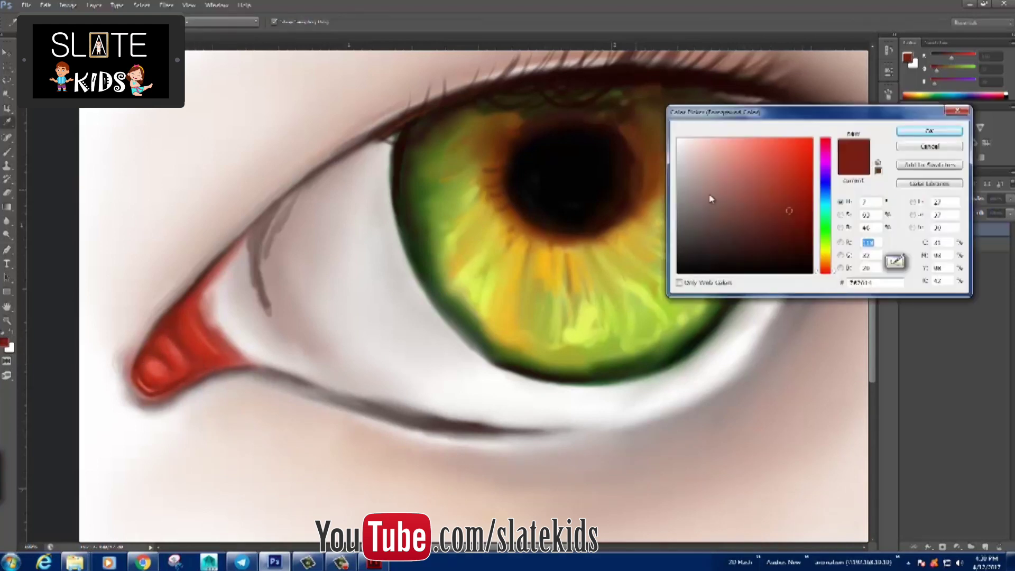
left_click(908, 143)
left_click_drag(177, 315, 180, 347)
left_click_drag(206, 307, 185, 341)
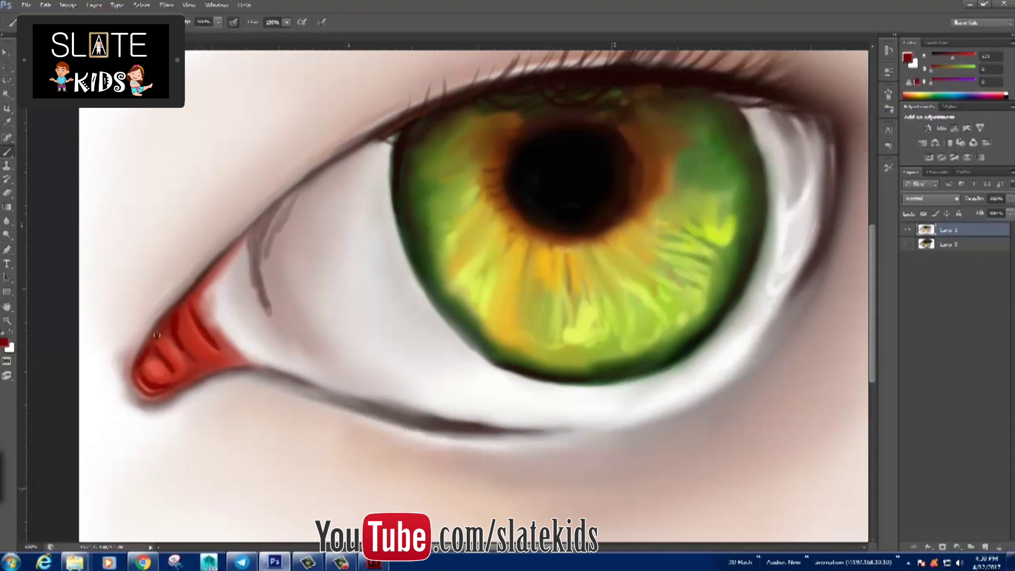
Step: Brighten the tear duct's stripes with a lighter pink-red, then sample near-white
left_click(5, 343)
left_click(721, 164)
left_click(929, 130)
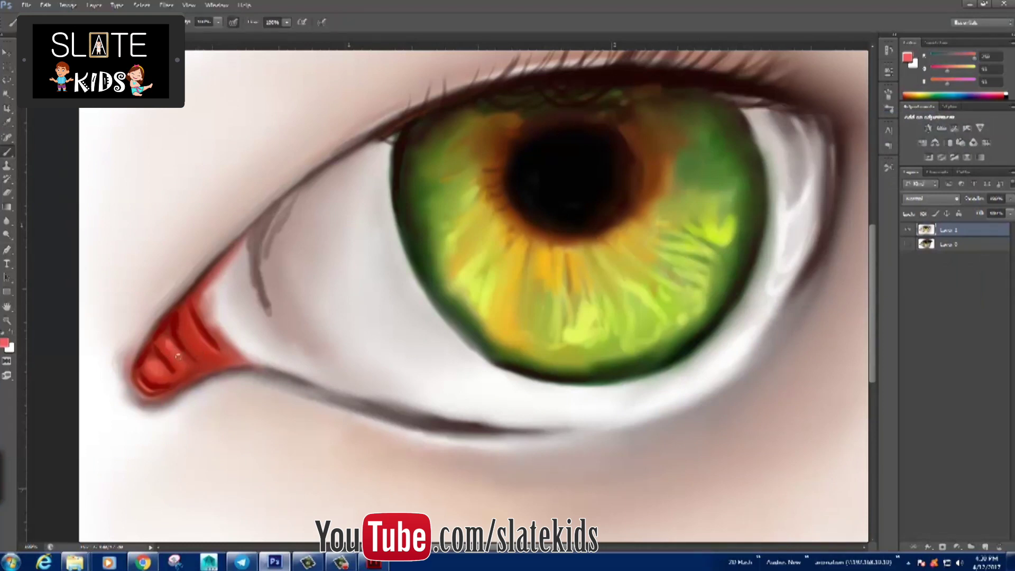
left_click_drag(187, 317, 251, 359)
left_click(226, 308, "alt")
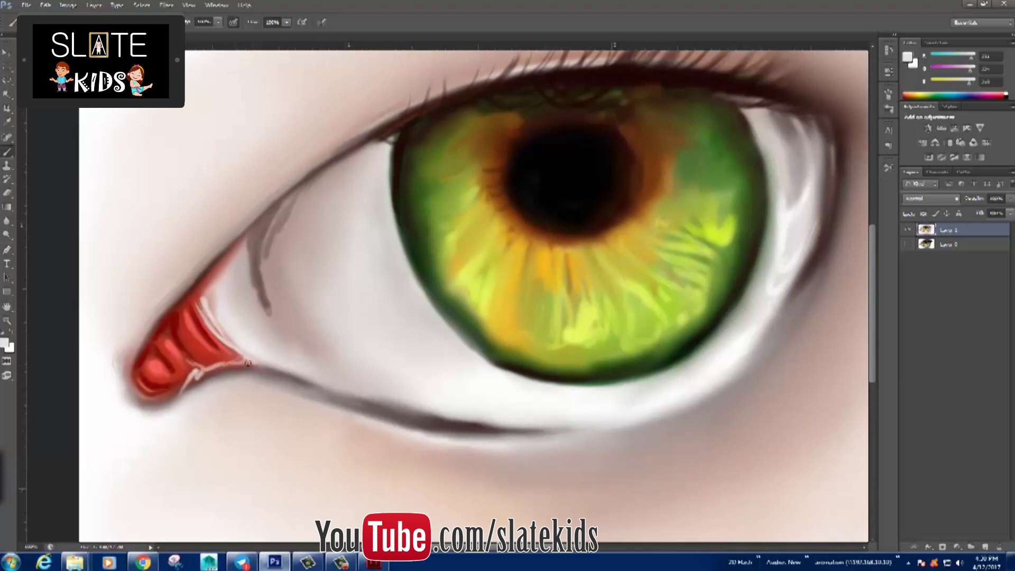
Step: Lighten the drip below the duct and blend-soften the tear duct's stripes
left_click_drag(186, 402, 197, 372)
key("shift+b")
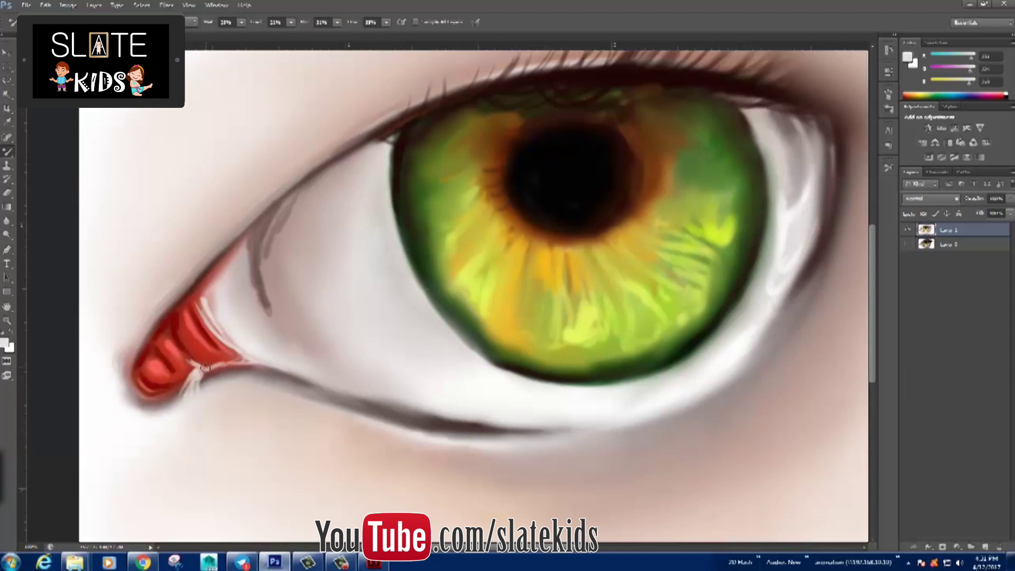
left_click_drag(192, 321, 188, 362)
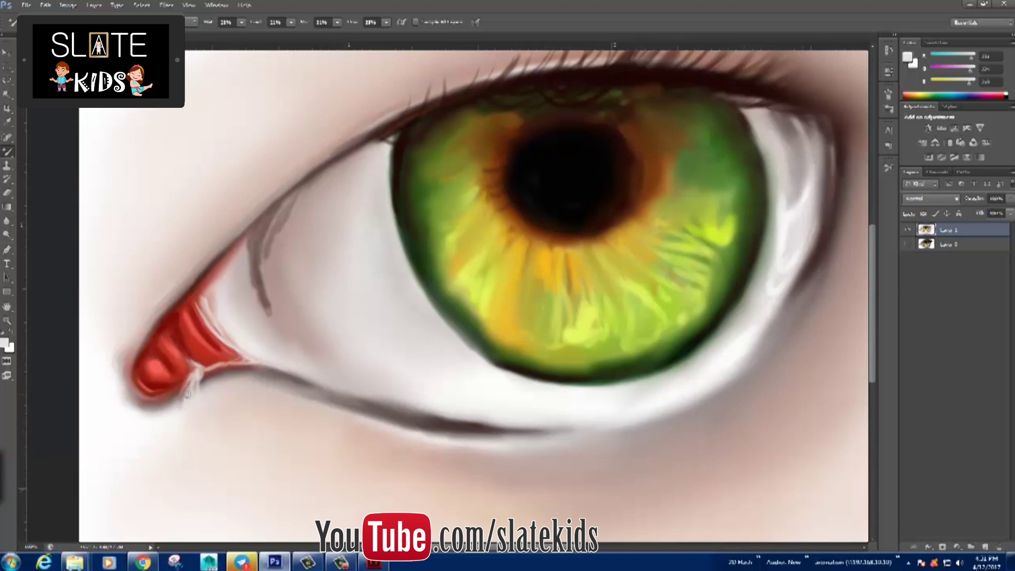
key("shift+b")
Step: Paint pure white gleams on the eye white, lower lid, lower-right rim and lower iris rim
left_click(14, 339)
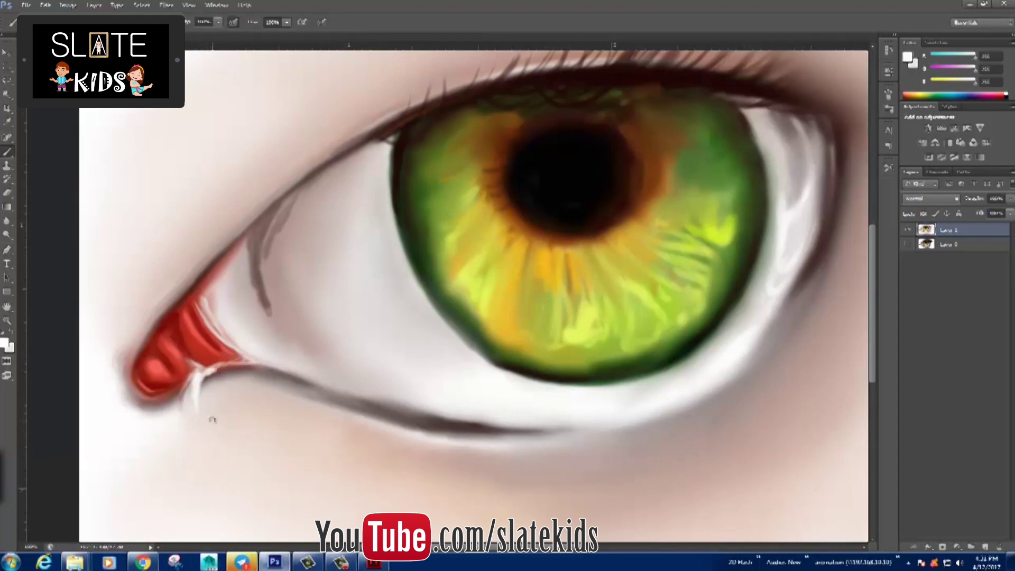
left_click_drag(418, 348, 453, 372)
mouse_move(529, 438)
left_mouse_down()
mouse_move(493, 443)
mouse_move(572, 451)
left_mouse_up()
left_click_drag(637, 438, 741, 381)
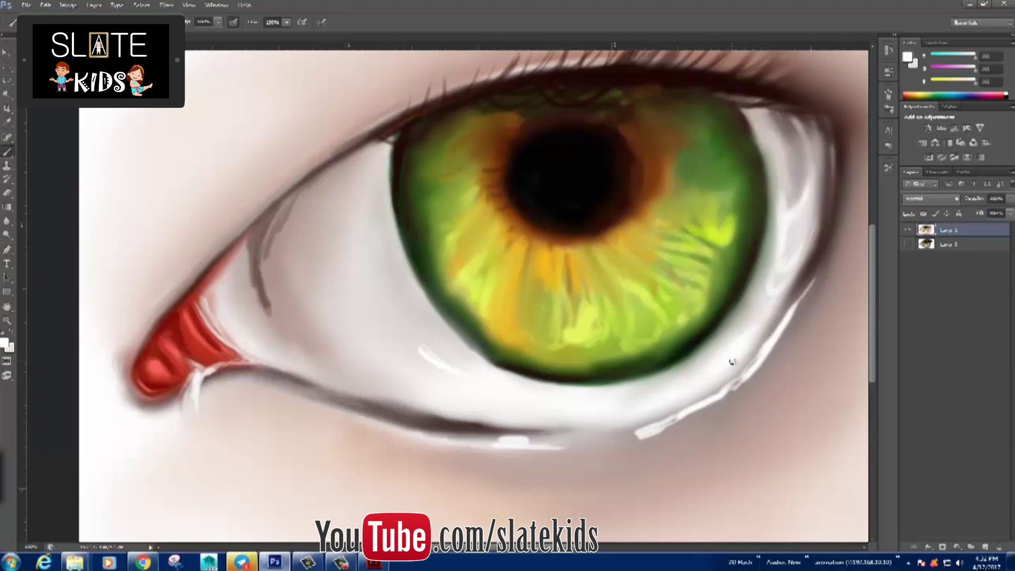
right_click(630, 172)
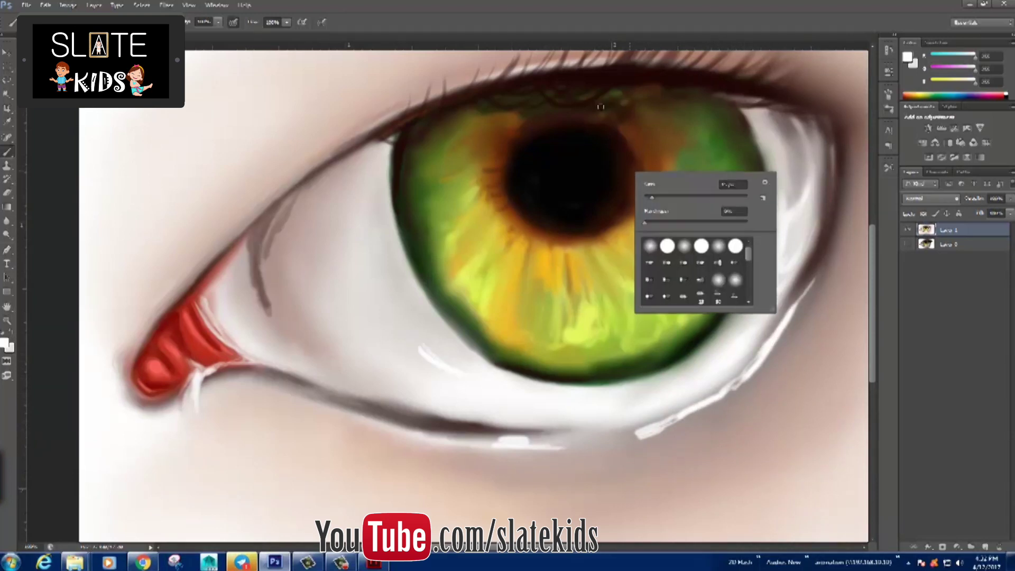
left_click(523, 388)
left_click_drag(601, 378, 612, 384)
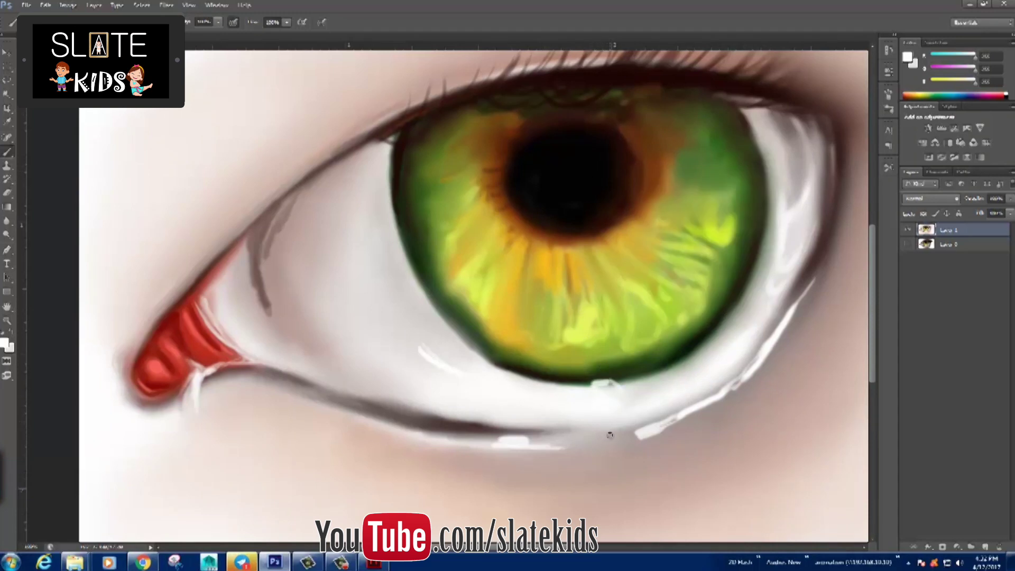
Step: Paint the tear drop's outline and inner gleams, toning its top highlight with mid grey
left_click_drag(580, 493, 636, 472)
left_click_drag(597, 443, 602, 459)
left_click_drag(613, 459, 608, 478)
left_click_drag(602, 429, 580, 434)
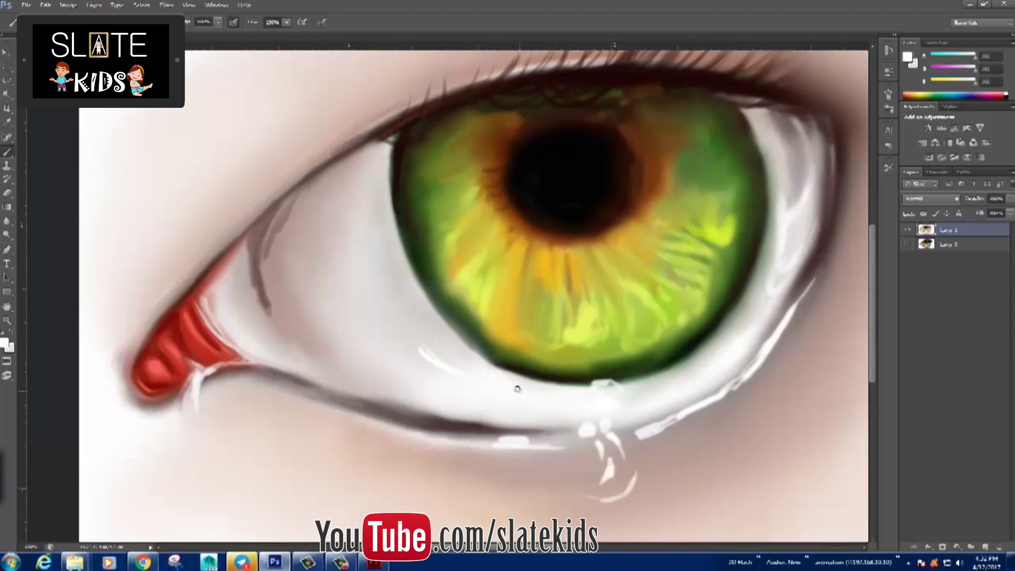
left_click(551, 435, "alt")
mouse_move(600, 435)
left_mouse_down()
mouse_move(590, 417)
mouse_move(607, 404)
left_mouse_up()
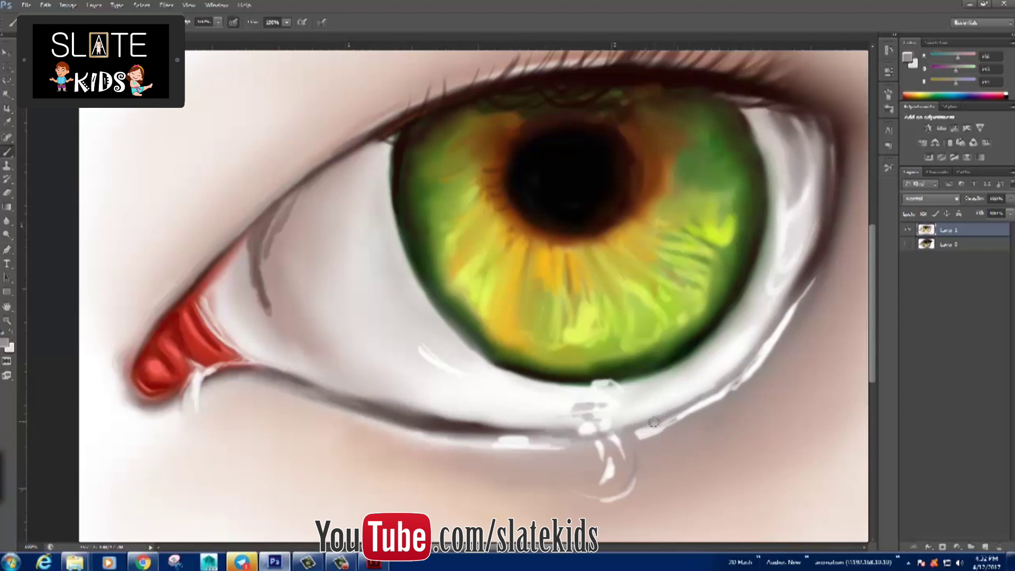
Step: Darken the lower lid edge with dark brown
left_click(810, 279, "alt")
left_click_drag(811, 278, 723, 387)
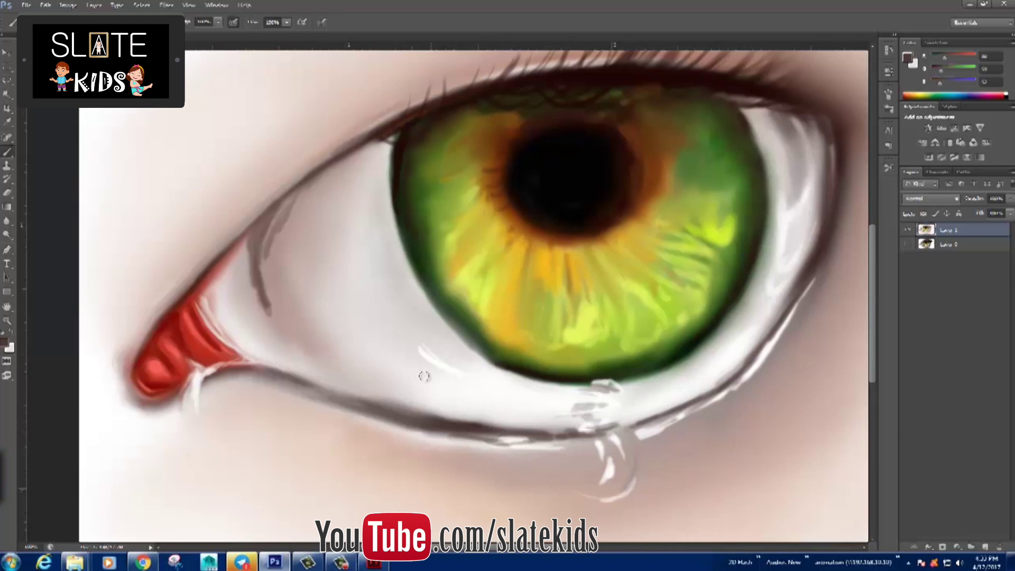
key("F10")
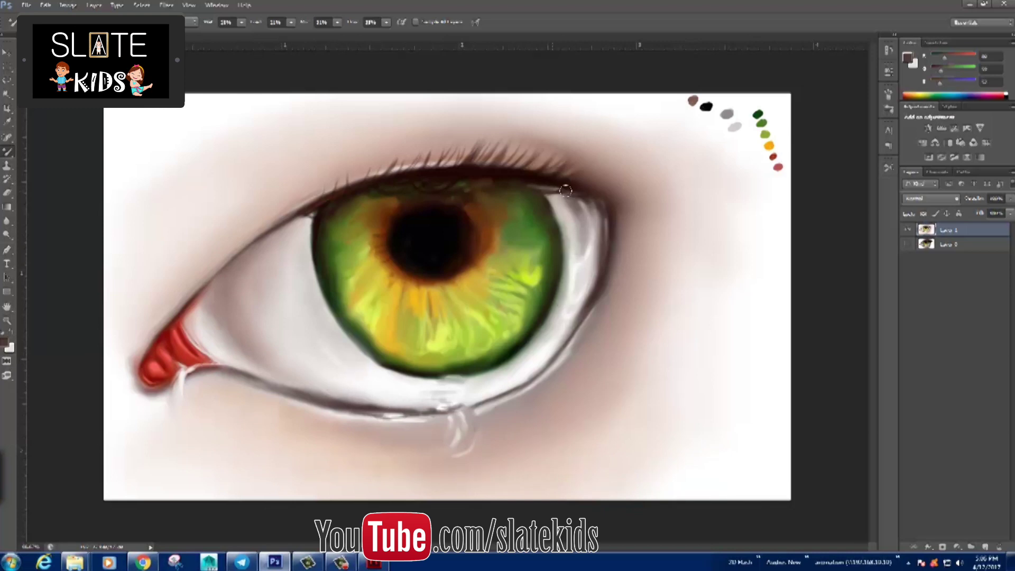
Step: Darken the right inner rim, draw lashes at the outer upper corner, and smooth the tear duct
key("shift+b")
left_click_drag(592, 279, 568, 326)
mouse_move(611, 196)
left_mouse_down()
mouse_move(639, 138)
mouse_move(639, 161)
left_mouse_up()
left_click(608, 193, "alt")
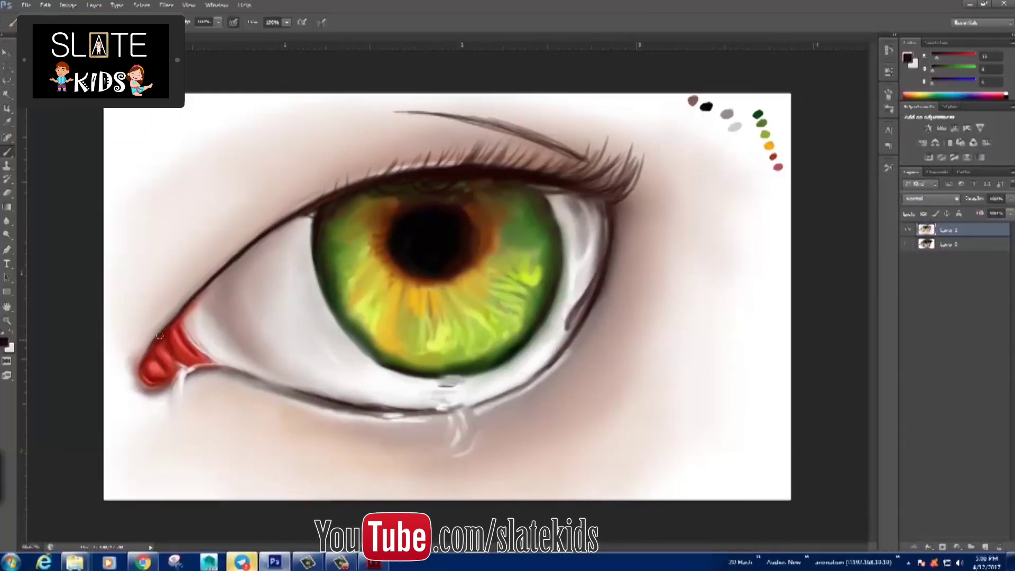
left_click_drag(159, 336, 153, 365)
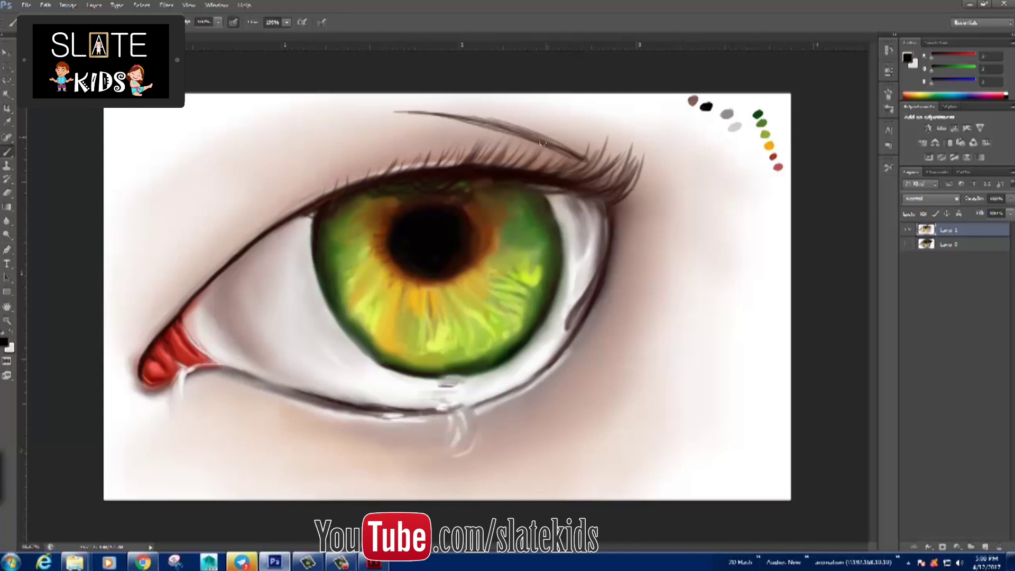
Step: Trace a dark reddish-brown crease line above the upper lid, then add white lower-lid highlights
left_click(585, 192, "alt")
left_click(566, 186, "alt")
left_click_drag(566, 186, 612, 223)
left_click(483, 385, "alt")
mouse_move(597, 309)
left_mouse_down()
mouse_move(466, 420)
mouse_move(455, 454)
left_mouse_up()
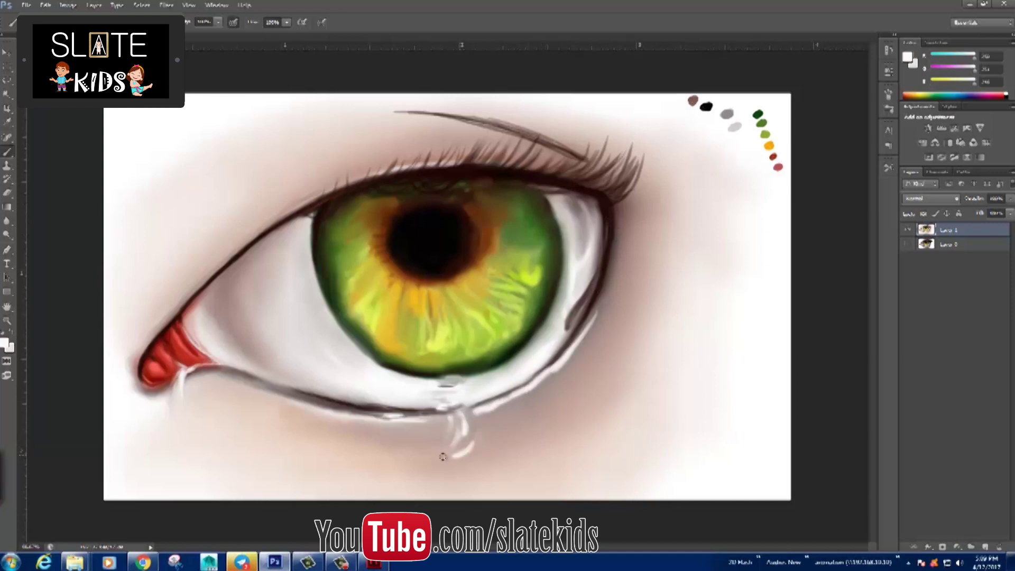
Step: Paint soft white highlights along both inner lid edges and the eye white left of the iris
left_click_drag(217, 373, 304, 404)
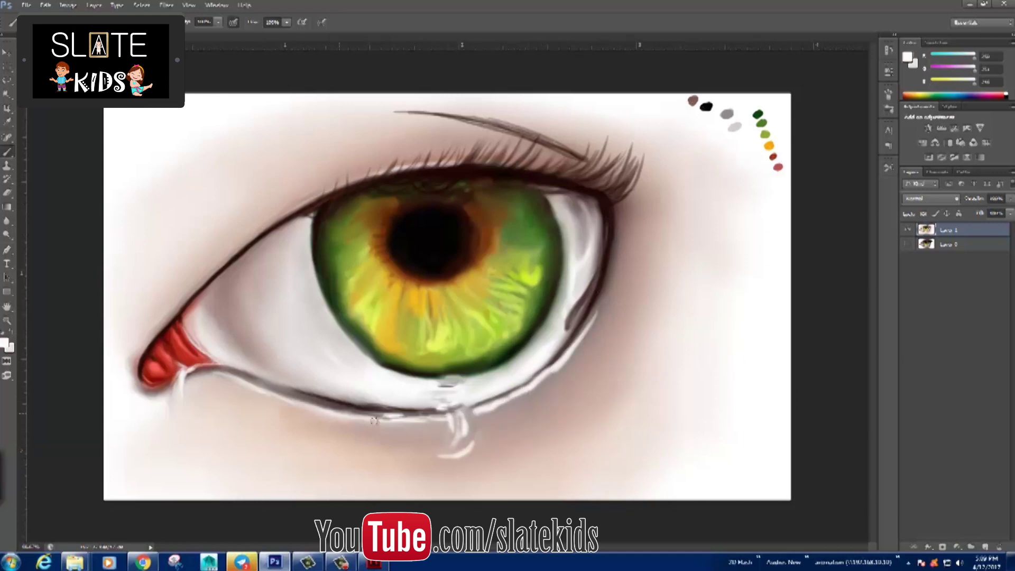
left_click_drag(258, 230, 136, 351)
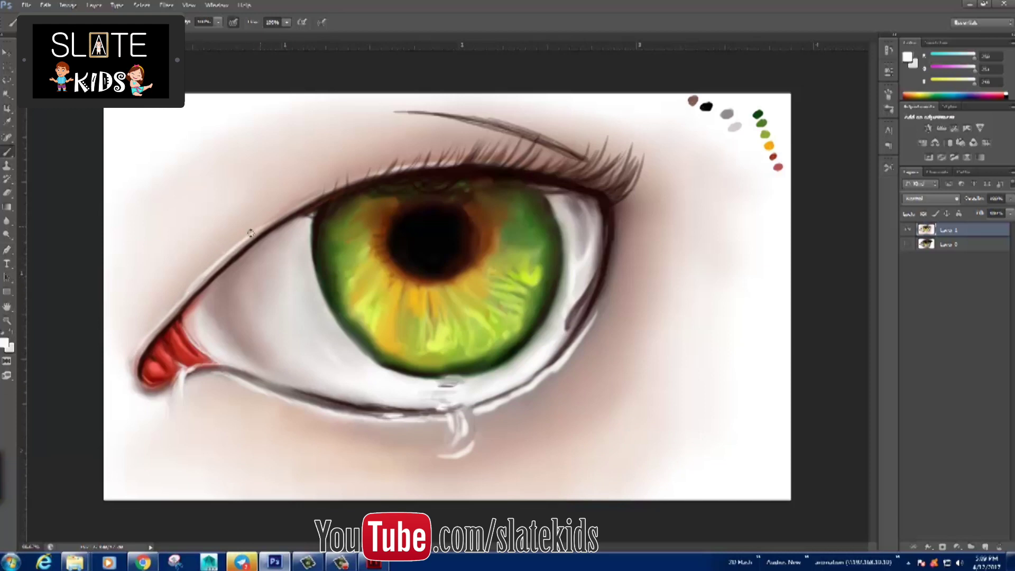
mouse_move(278, 288)
left_mouse_down()
mouse_move(291, 344)
mouse_move(318, 339)
left_mouse_up()
Step: Blend to reshape the tear drop and soften the lower-right iris fibres
key("shift+b")
key("shift+b")
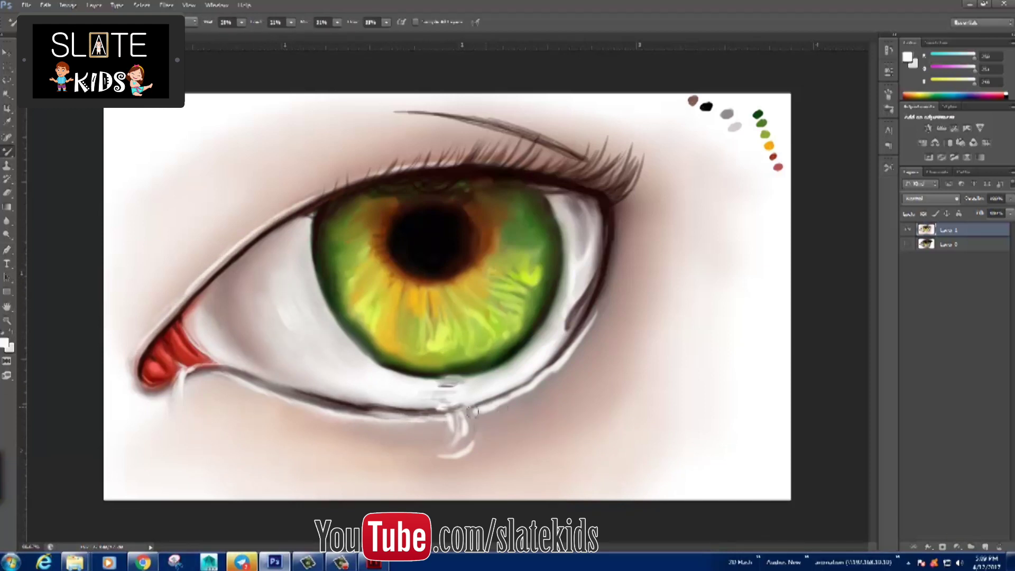
mouse_move(468, 418)
left_mouse_down()
mouse_move(452, 435)
mouse_move(475, 432)
left_mouse_up()
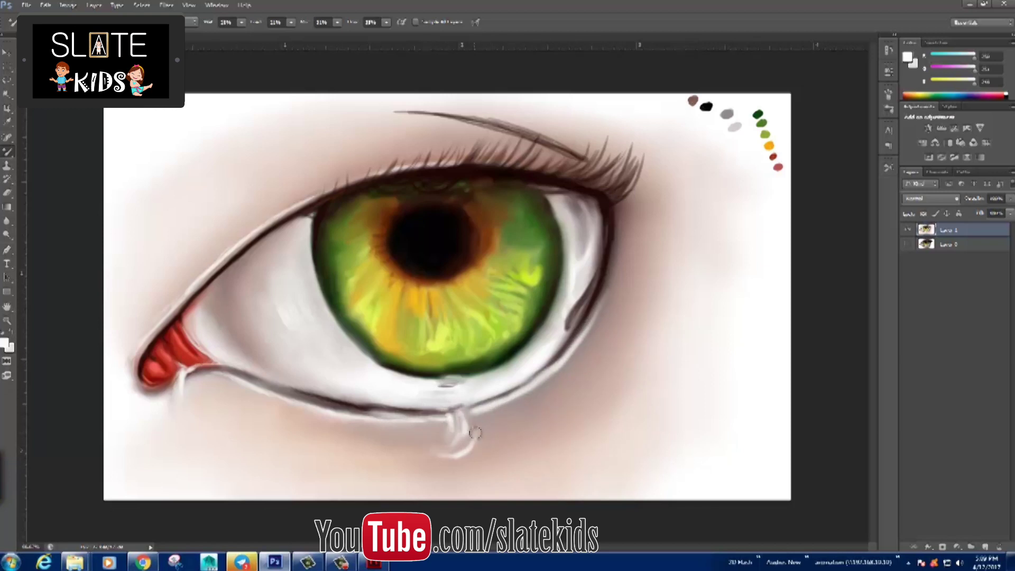
key("ctrl+plus")
left_click_drag(519, 272, 576, 261)
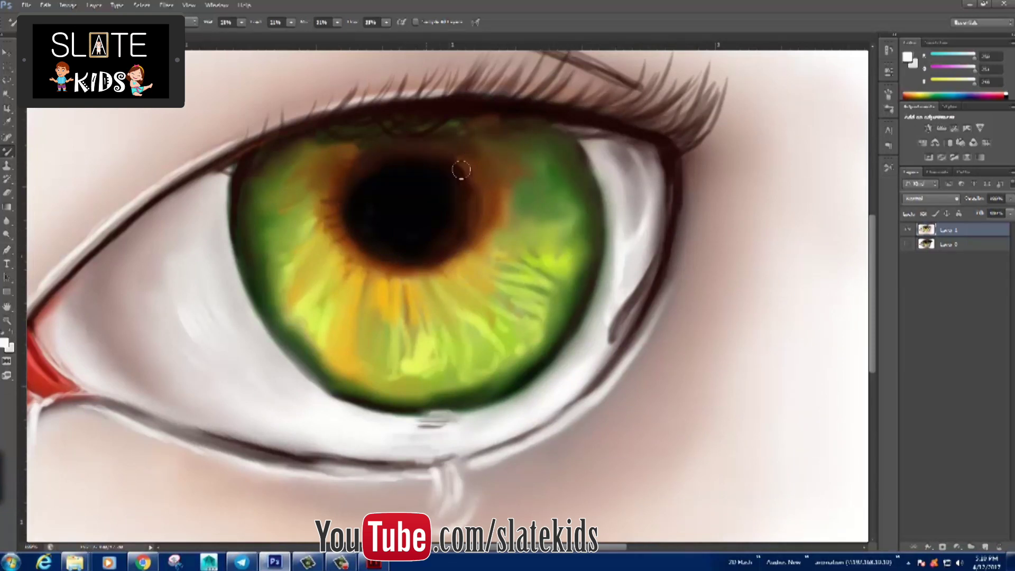
Step: Blend the brown ring and lower iris fibres into the yellow around the pupil
left_click_drag(326, 204, 349, 272)
left_click_drag(306, 233, 279, 222)
left_click_drag(288, 277, 257, 283)
mouse_move(408, 370)
left_mouse_down()
mouse_move(441, 336)
mouse_move(521, 317)
mouse_move(505, 198)
mouse_move(465, 254)
left_mouse_up()
Step: Sample yellow-green from the iris, paint a thin stroke, then pick a brighter yellow-green
key("alt")
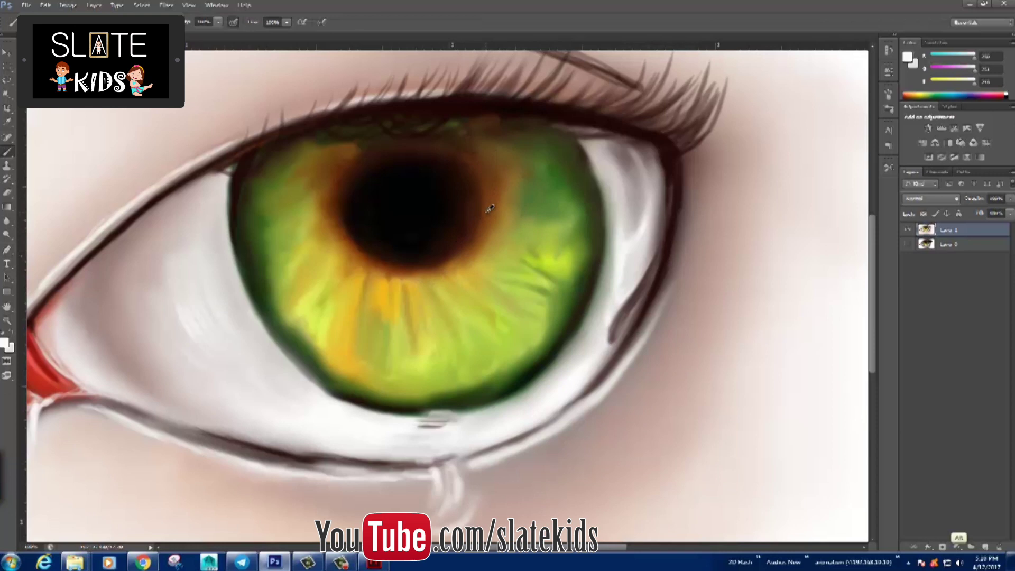
left_click(490, 209, "alt")
left_click_drag(406, 280, 410, 320)
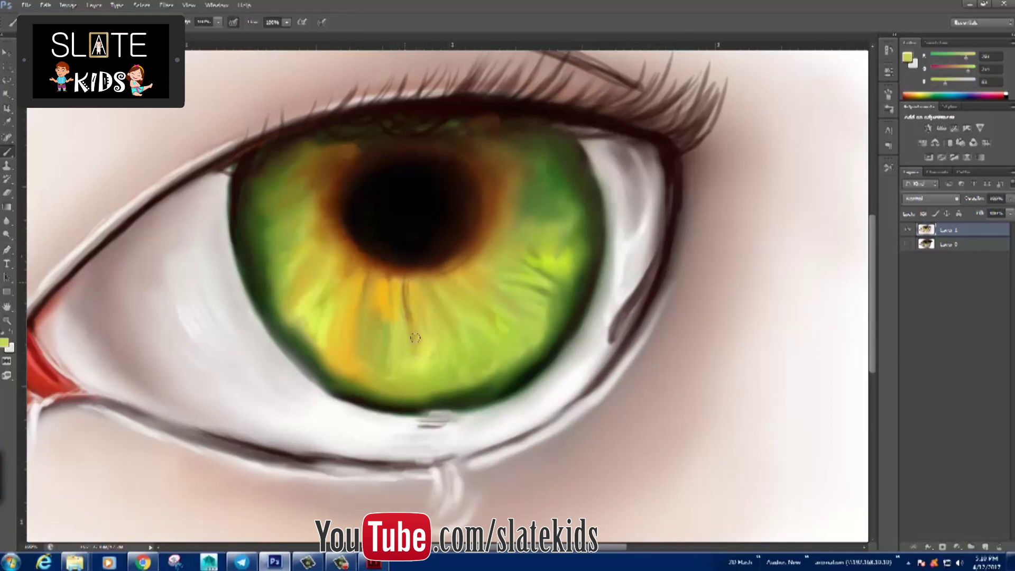
left_click(908, 57)
left_click(862, 133)
Step: Paint five light radial fibre streaks across the lower iris
left_click_drag(345, 284, 349, 317)
left_click_drag(418, 288, 429, 341)
mouse_move(460, 288)
left_mouse_down()
mouse_move(476, 350)
mouse_move(508, 312)
left_mouse_up()
left_click_drag(476, 276, 529, 296)
left_click_drag(492, 251, 523, 275)
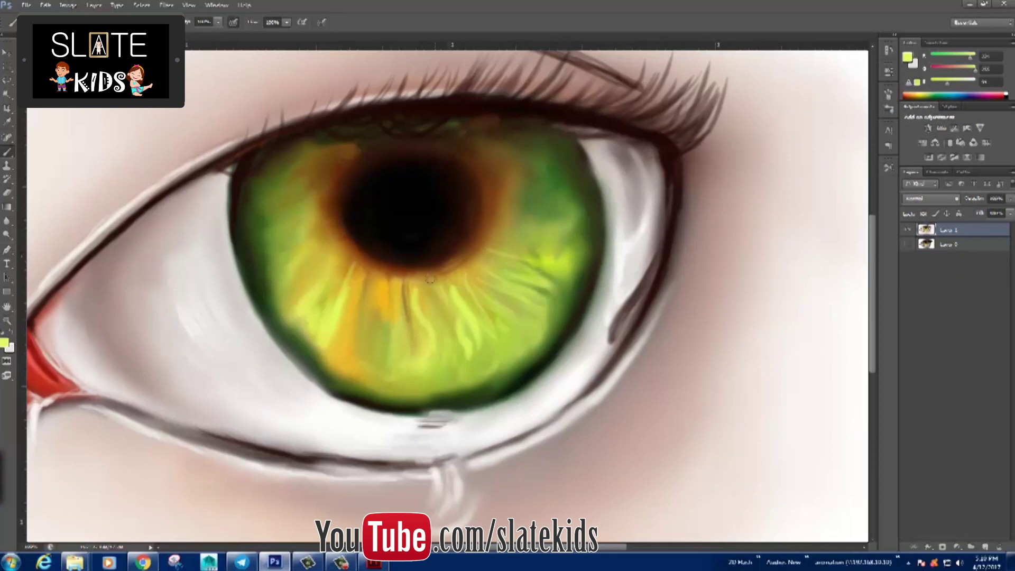
left_click(304, 247, "alt")
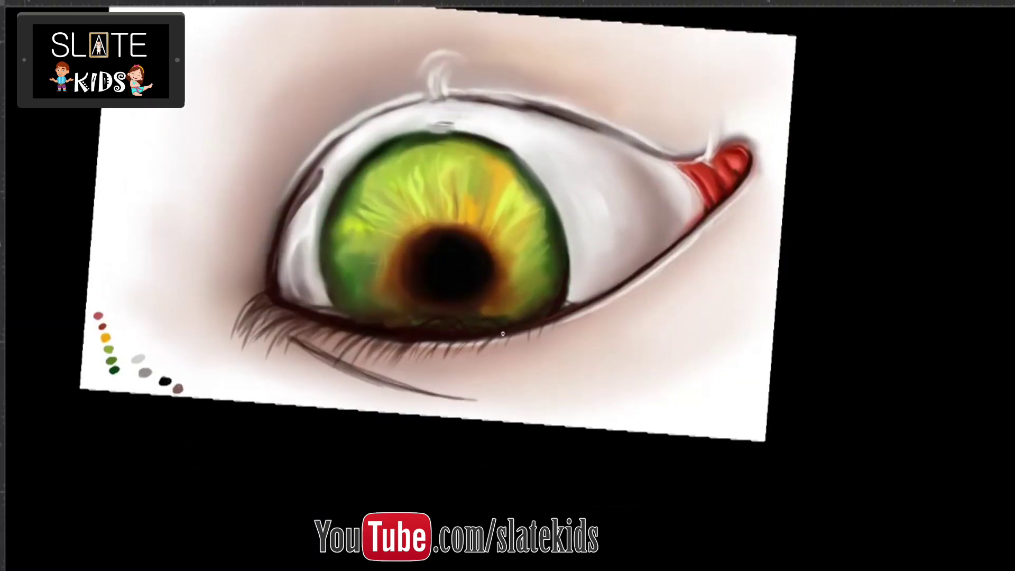
Step: Draw and thicken a row of lower lashes beneath the lower lid
left_click_drag(490, 336, 471, 370)
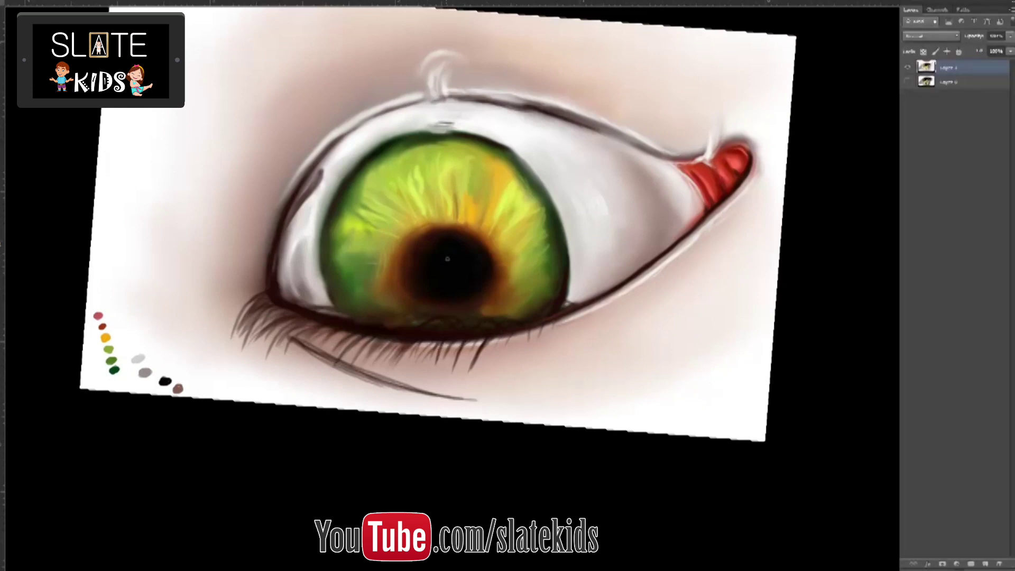
key("F5")
key("F5")
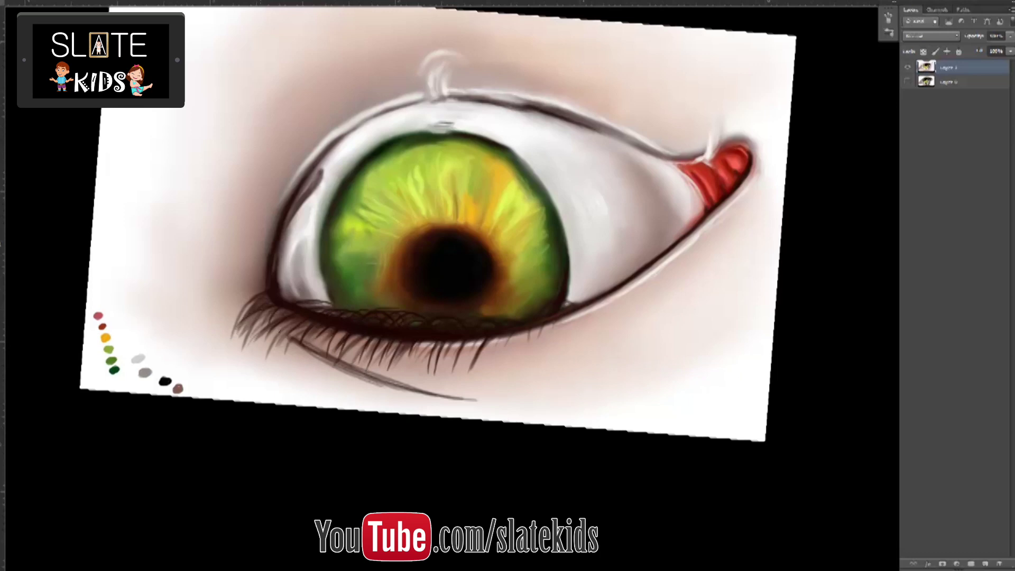
mouse_move(267, 352)
left_mouse_down()
mouse_move(280, 305)
mouse_move(222, 337)
left_mouse_up()
left_click_drag(323, 337, 308, 381)
left_click_drag(307, 318, 258, 353)
left_click_drag(343, 334, 319, 370)
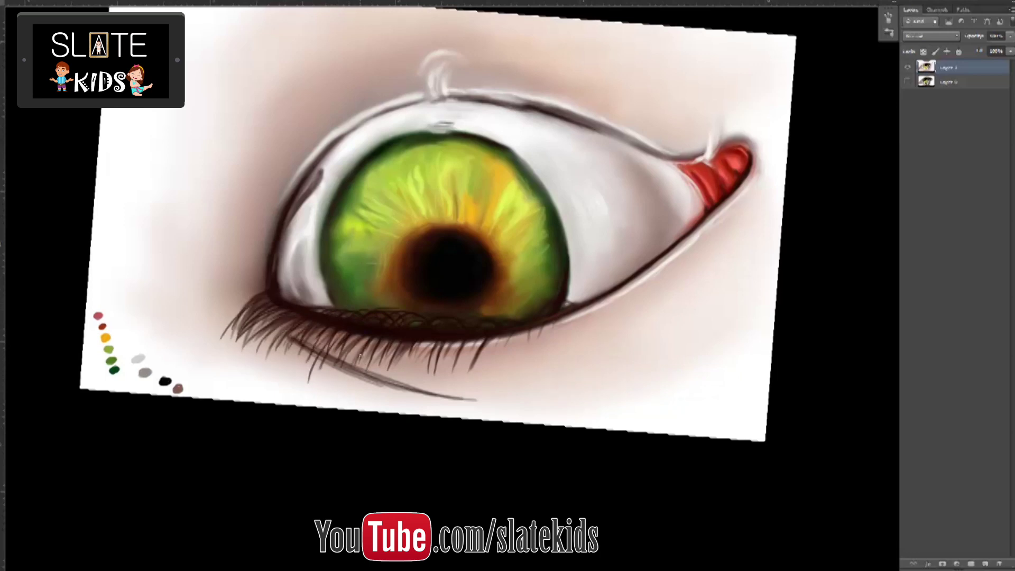
Step: Switch to orange-brown and add more short lower lashes under the eye
left_click(5, 341)
left_click(830, 275)
left_click(786, 233)
left_click(918, 132)
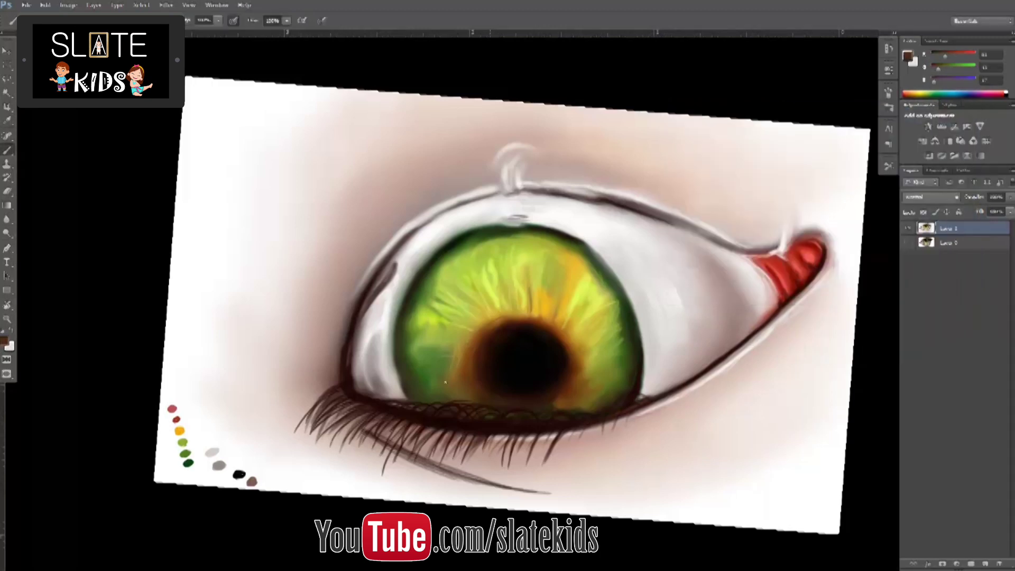
left_click_drag(361, 429, 331, 448)
left_click_drag(468, 445, 456, 474)
left_click_drag(481, 443, 471, 468)
left_click_drag(488, 439, 481, 470)
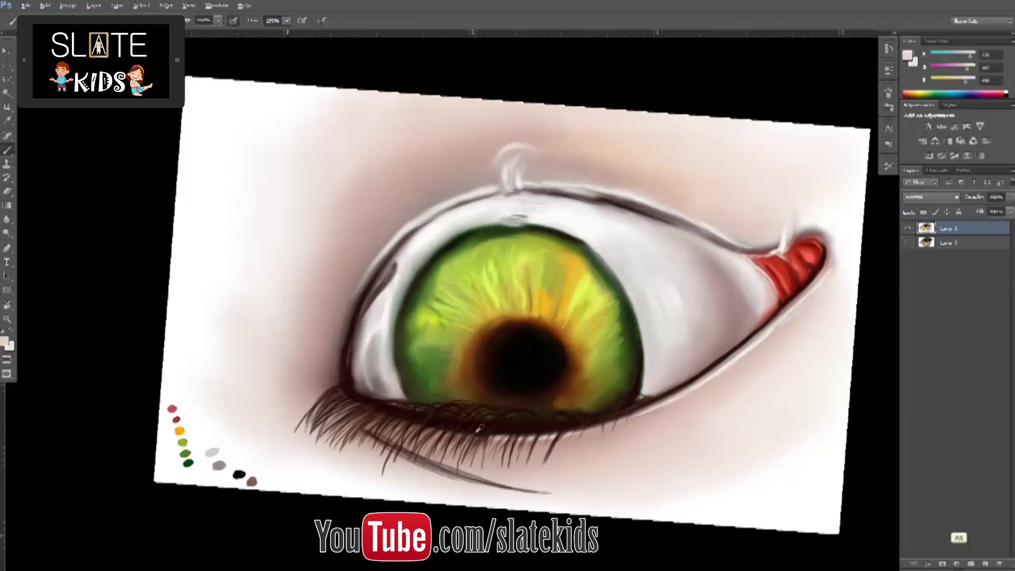
Step: Rotate the canvas view and undo the stray lash strokes
key("r")
mouse_move(582, 343)
left_mouse_down()
mouse_move(419, 281)
mouse_move(423, 254)
left_mouse_up()
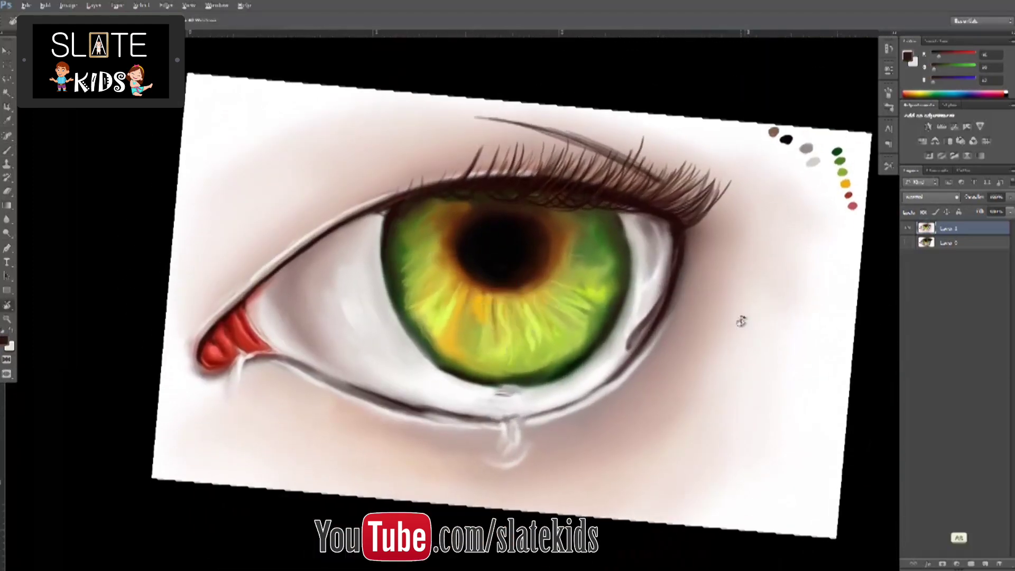
mouse_move(581, 432)
left_mouse_down()
mouse_move(712, 341)
mouse_move(678, 366)
left_mouse_up()
key("b")
key("ctrl+z")
key("x")
key("r")
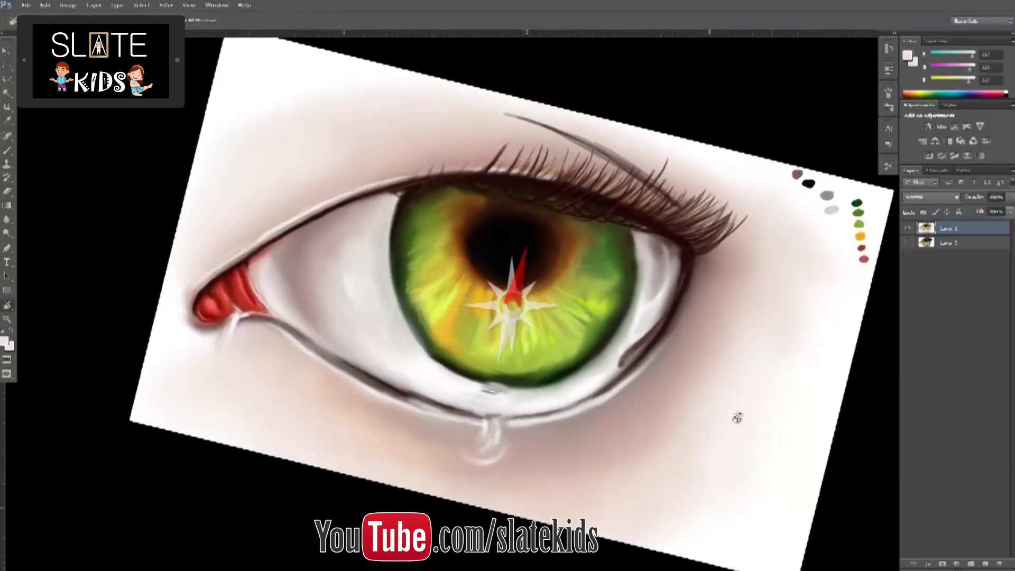
left_click_drag(723, 396, 556, 426)
key("b")
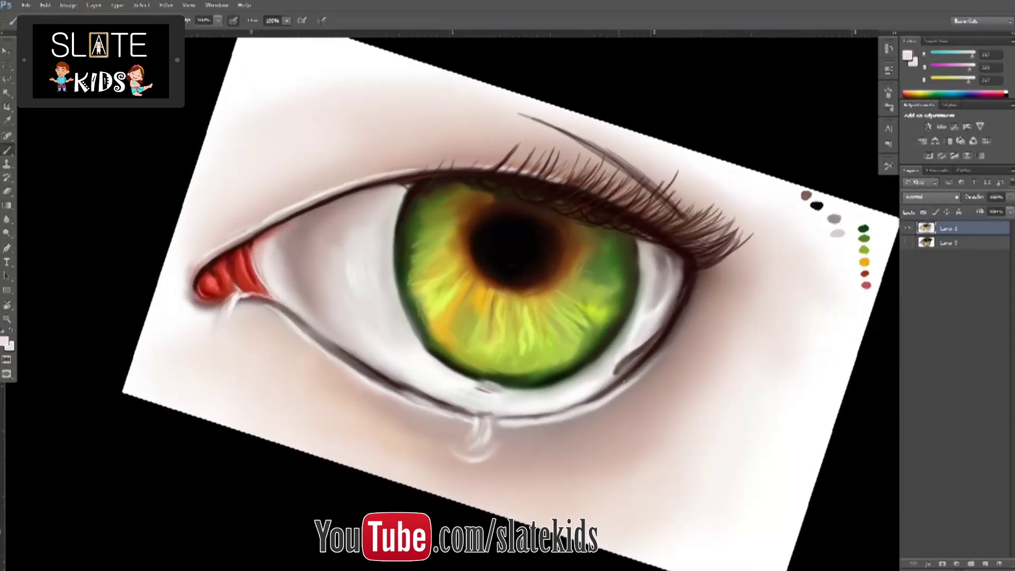
Step: Sample dark red-brown from the outline and paint lashes at the outer eye corner
left_click(674, 314, "alt")
mouse_move(699, 275)
left_mouse_down()
mouse_move(741, 248)
mouse_move(741, 262)
mouse_move(754, 227)
left_mouse_up()
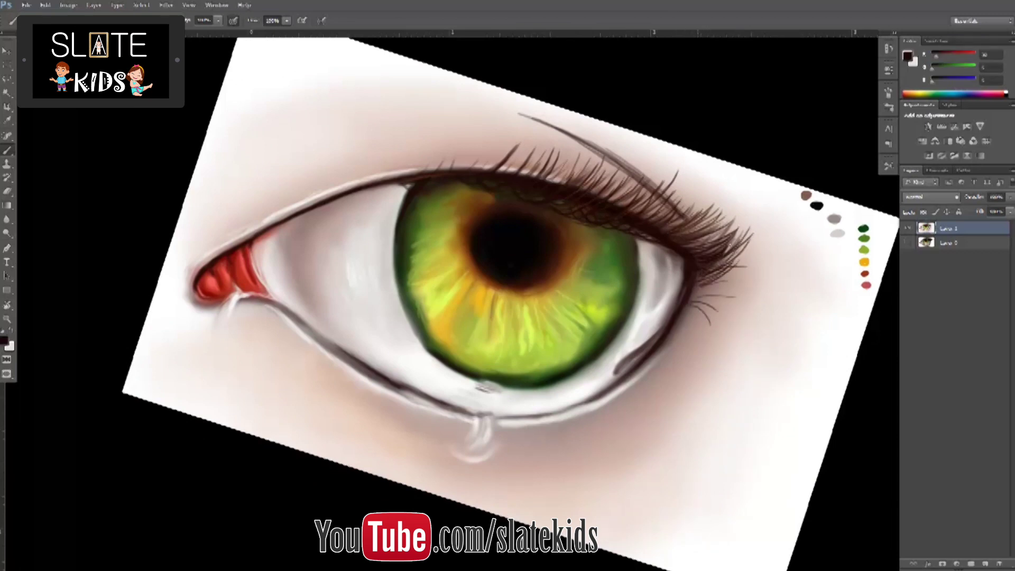
left_click_drag(690, 296, 741, 294)
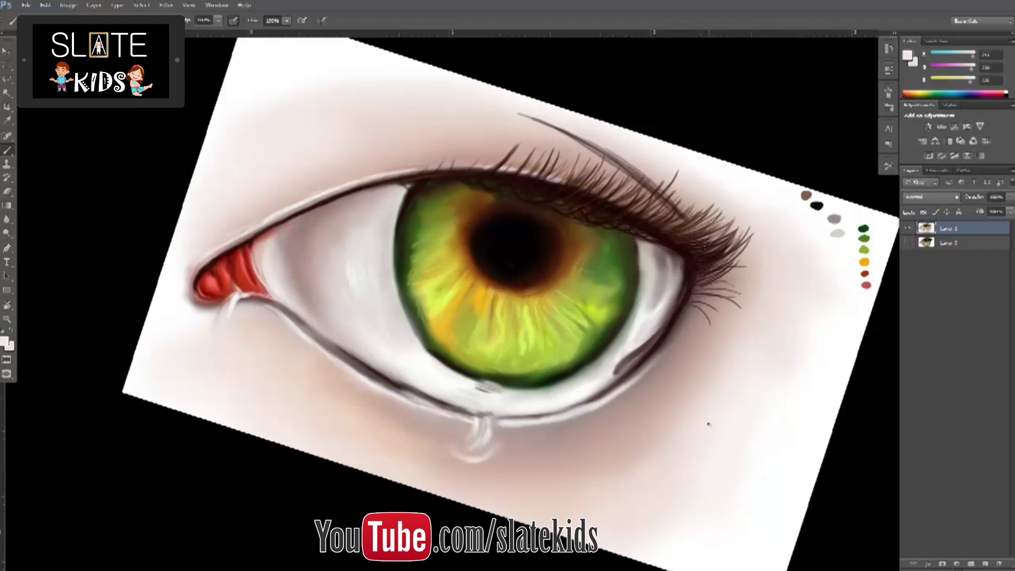
Step: With the view tilted further, paint thin dark lashes below the lower lid
key("r")
left_click_drag(710, 424, 683, 366)
key("b")
left_click_drag(476, 427, 465, 459)
left_click_drag(483, 427, 470, 481)
left_click_drag(480, 426, 469, 470)
mouse_move(477, 427)
left_mouse_down()
mouse_move(467, 452)
mouse_move(483, 472)
mouse_move(497, 469)
left_mouse_up()
left_click_drag(514, 432, 503, 484)
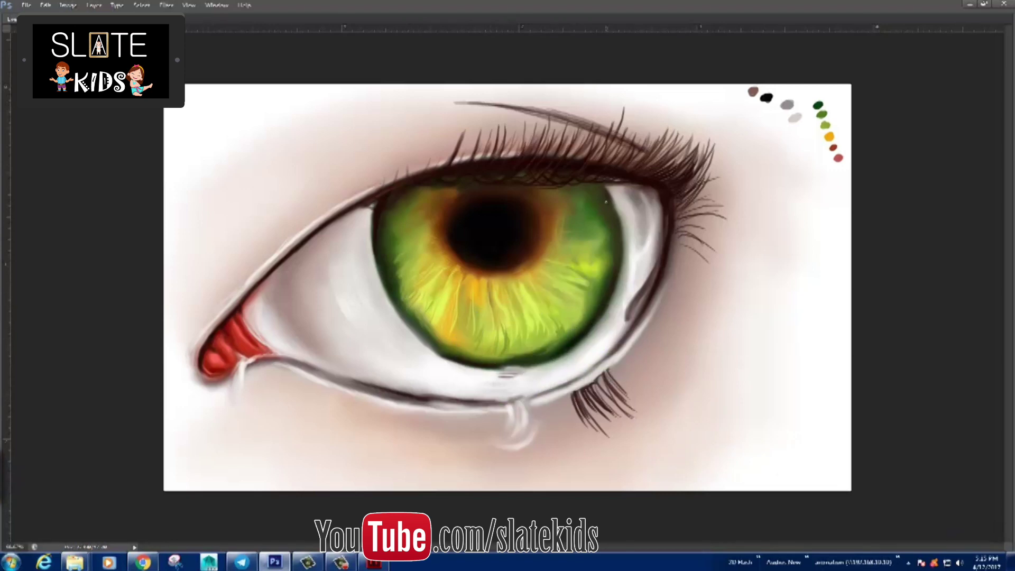
Step: Darken the right and lower-left iris rim and paint extra lashes on the upper lid
left_click_drag(609, 212, 619, 237)
left_click_drag(397, 306, 425, 330)
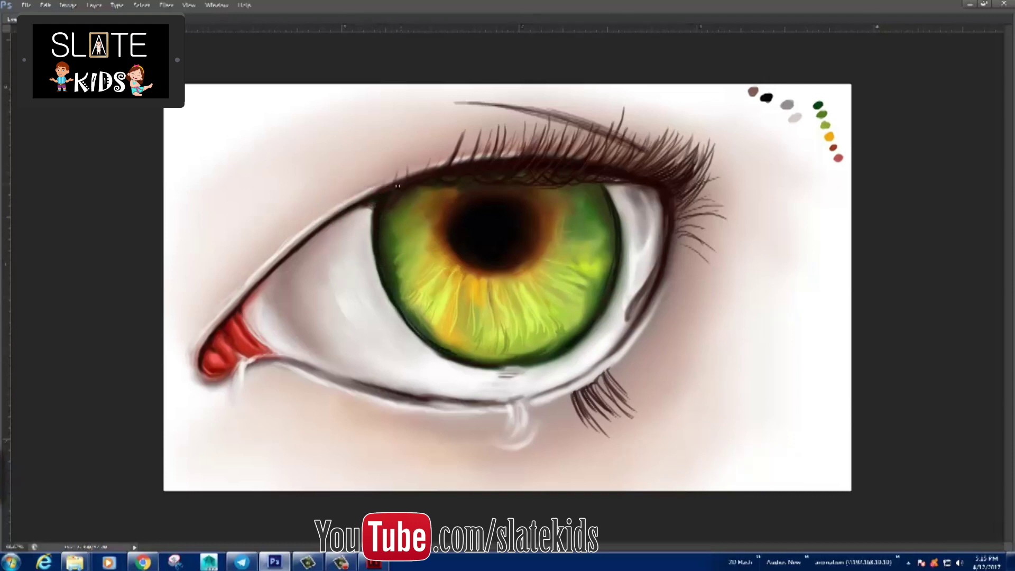
left_click_drag(411, 177, 407, 142)
left_click_drag(466, 153, 468, 119)
mouse_move(402, 185)
left_mouse_down()
mouse_move(414, 124)
mouse_move(394, 139)
left_mouse_up()
mouse_move(443, 168)
left_mouse_down()
mouse_move(439, 155)
mouse_move(454, 141)
left_mouse_up()
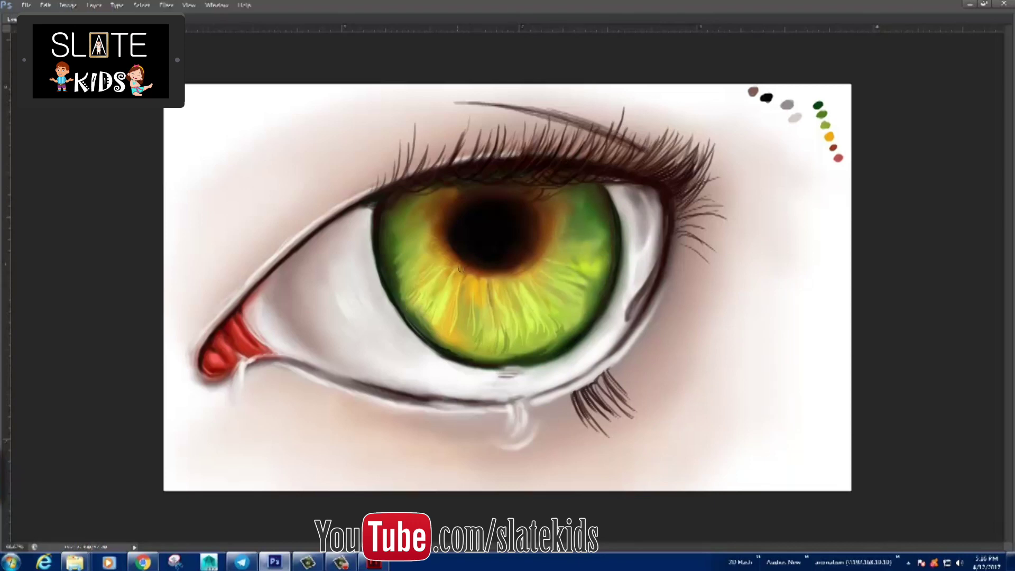
Step: Sample the red from the palette dots and show the Layers panel
key("alt")
left_click(834, 147, "alt")
key("F5")
key("F5")
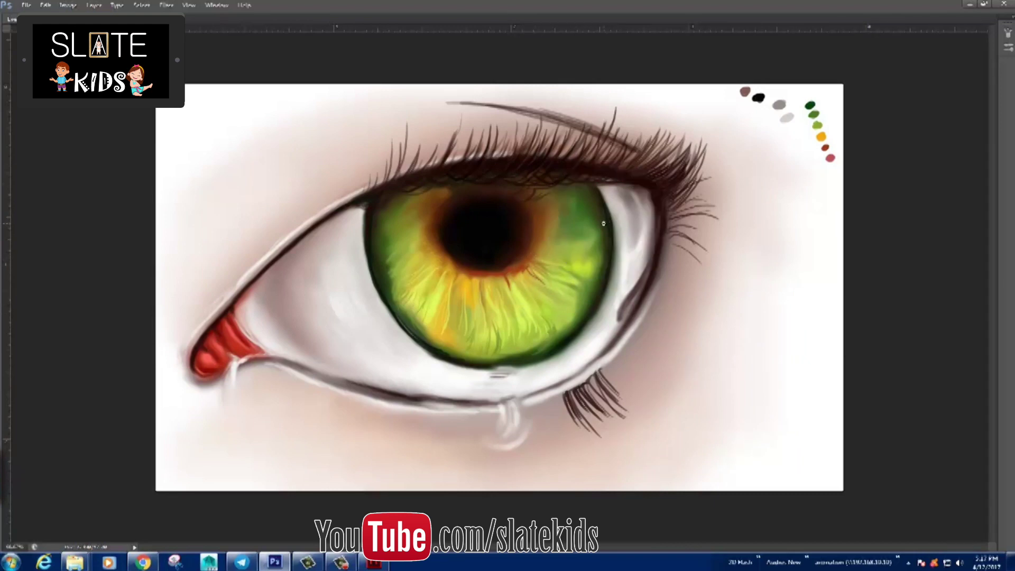
key("F7")
key("F5")
key("F5")
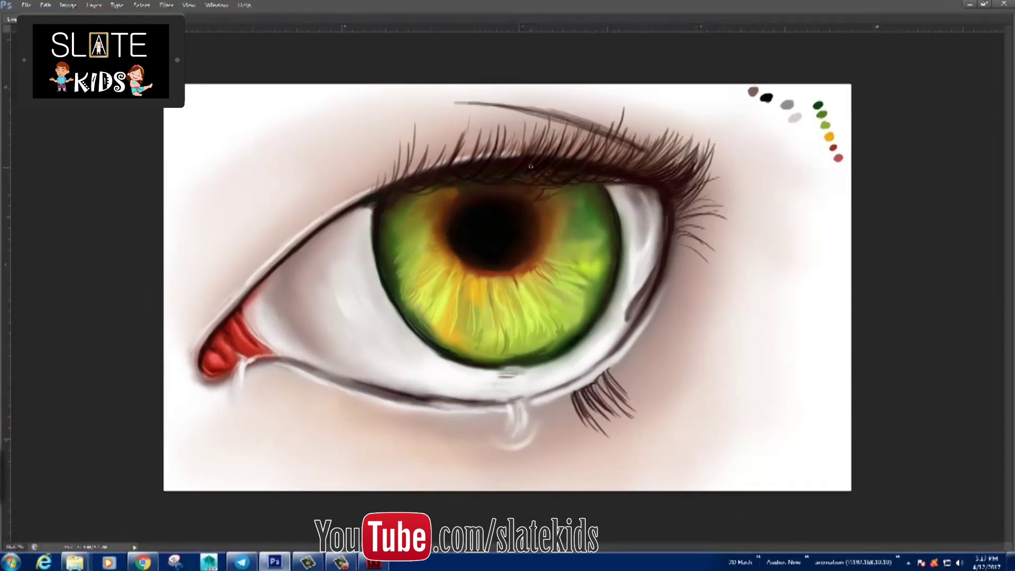
Step: Fill in the upper-right lash line and darken the outline at the eye's right corner
left_click_drag(616, 141, 598, 168)
mouse_move(665, 207)
left_mouse_down()
mouse_move(666, 264)
mouse_move(629, 333)
left_mouse_up()
left_click_drag(671, 172, 717, 119)
mouse_move(630, 171)
left_mouse_down()
mouse_move(669, 144)
mouse_move(650, 148)
mouse_move(688, 155)
left_mouse_up()
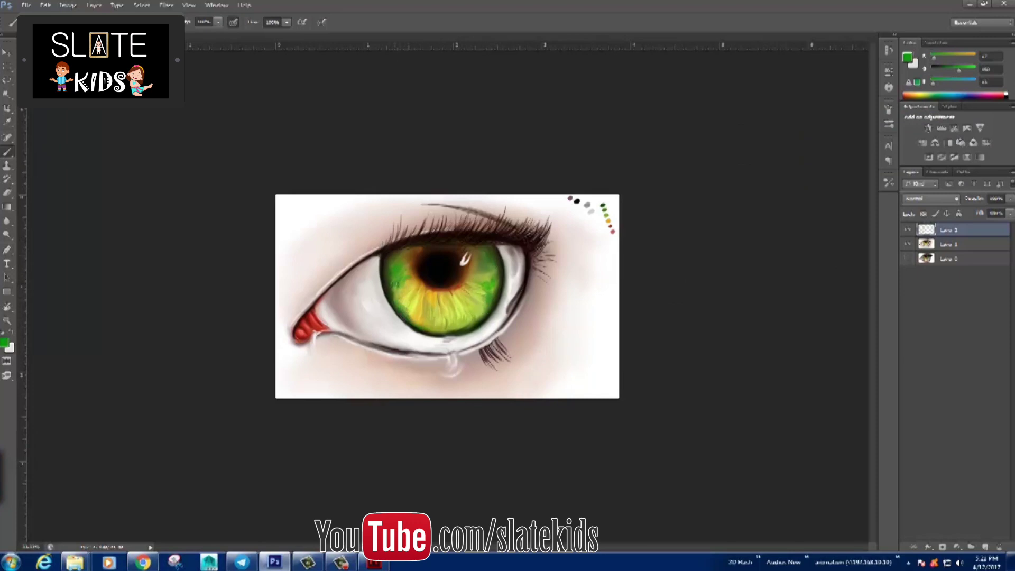
Step: Pick a darker green and shade the right and left sides of the iris
left_click(4, 343)
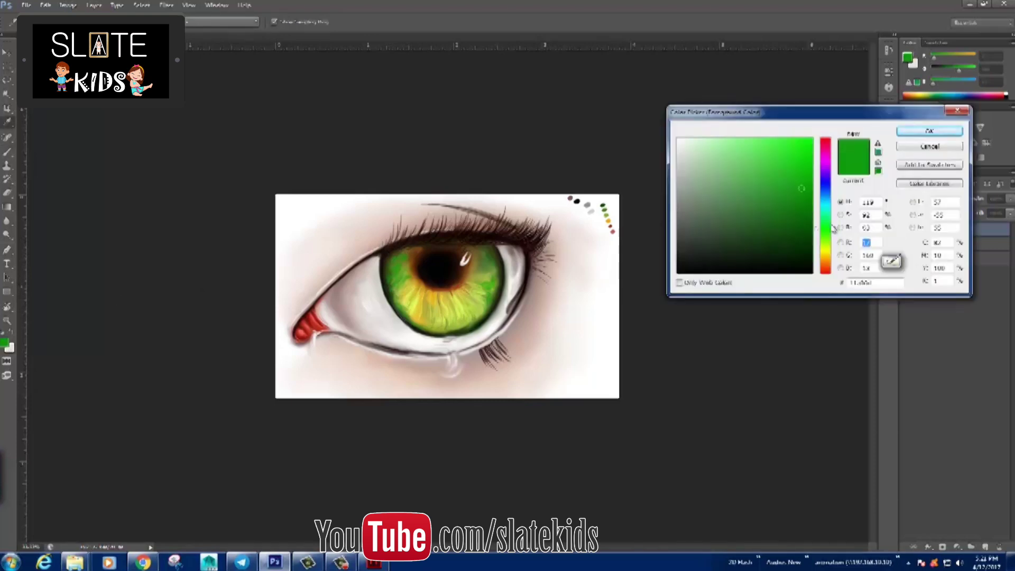
left_click(930, 129)
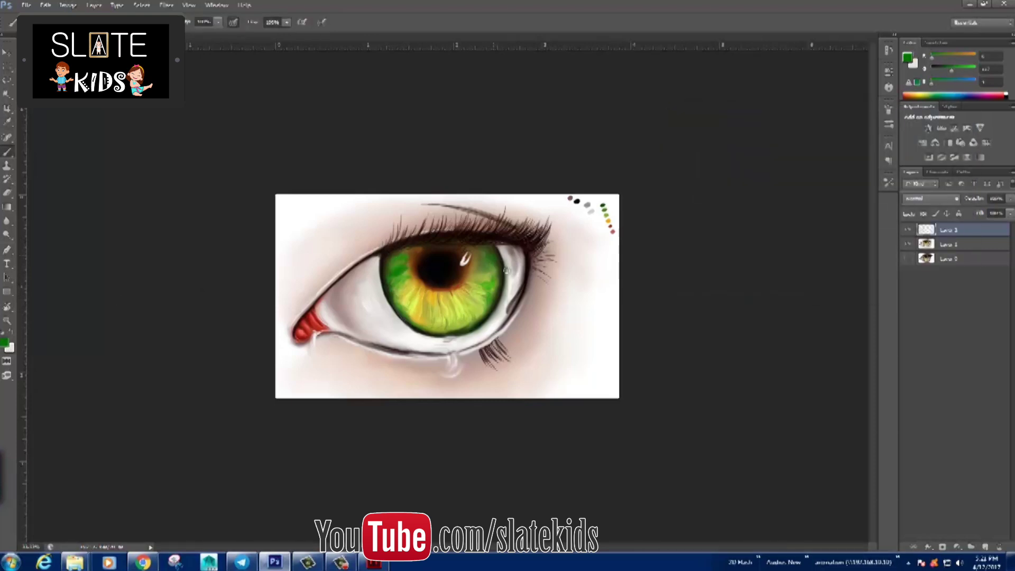
left_click(4, 344)
left_click(789, 216)
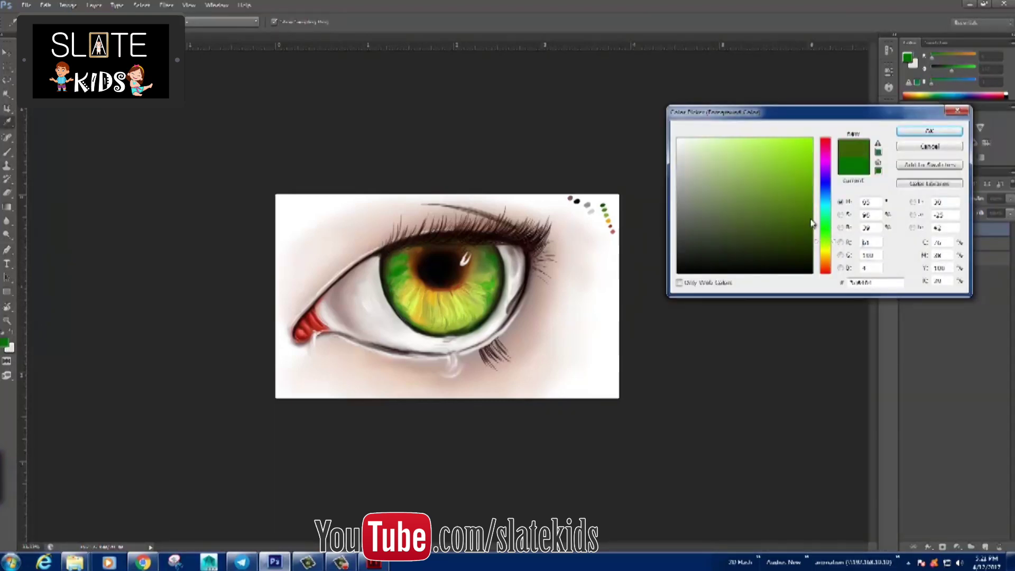
left_click(929, 132)
left_click_drag(497, 285, 482, 294)
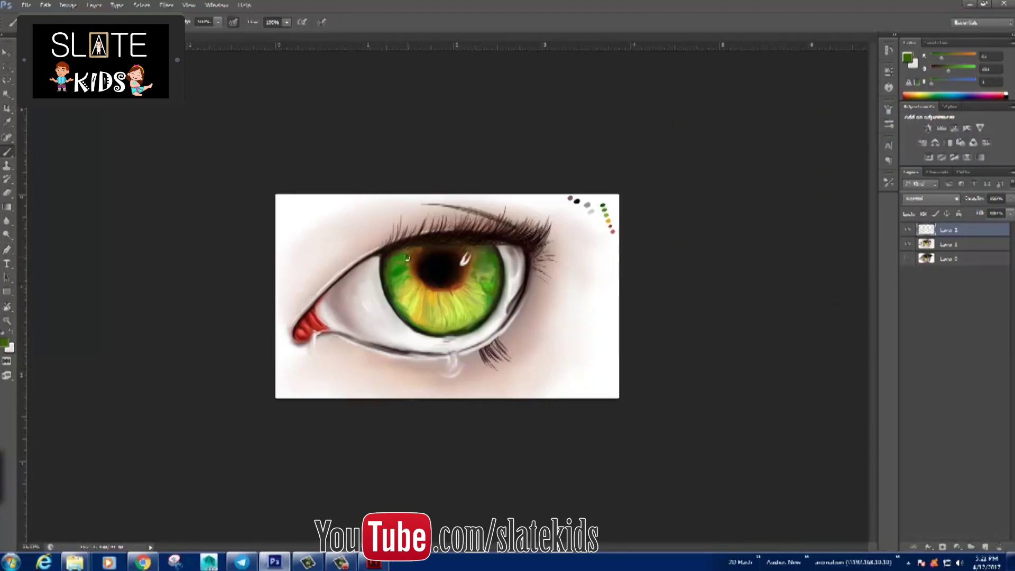
left_click_drag(405, 256, 410, 316)
left_click_drag(496, 269, 492, 275)
Step: Sample green from the iris and paint darker green down its left side
left_click(471, 268, "alt")
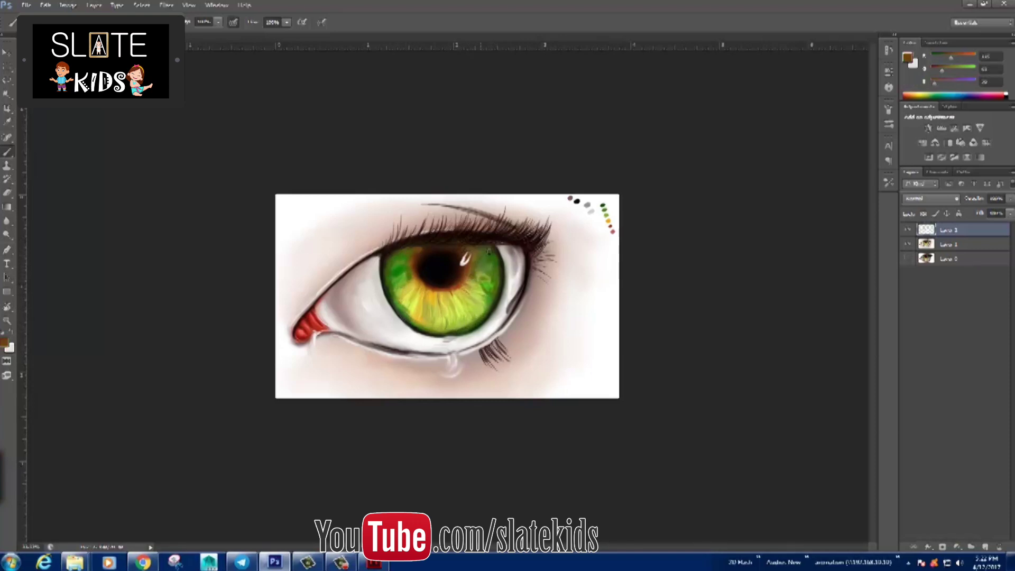
left_click(393, 273, "alt")
left_click_drag(401, 277, 392, 294)
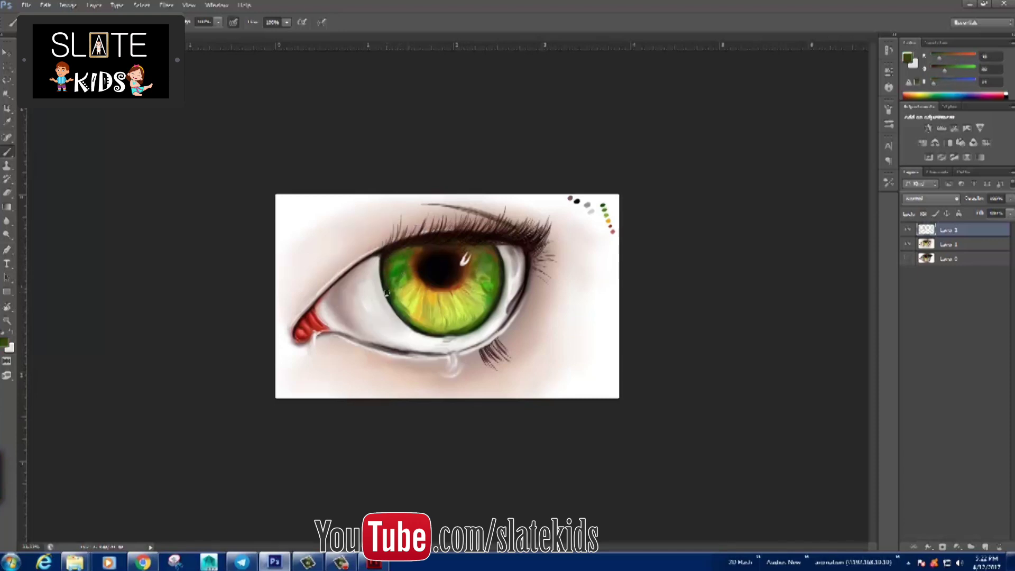
key("f")
key("f")
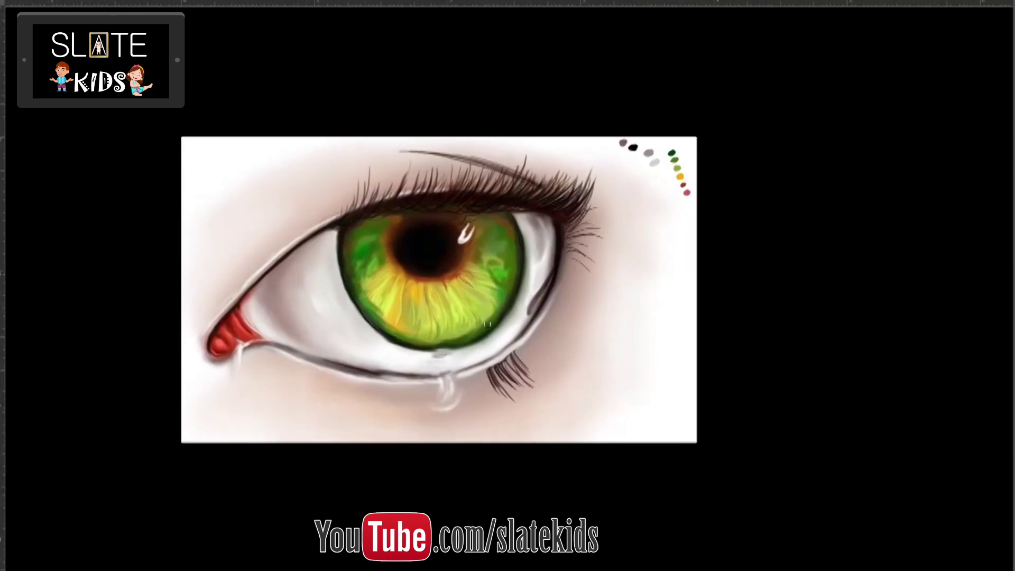
Step: Load an orange paint colour from the Color Picker
key("f")
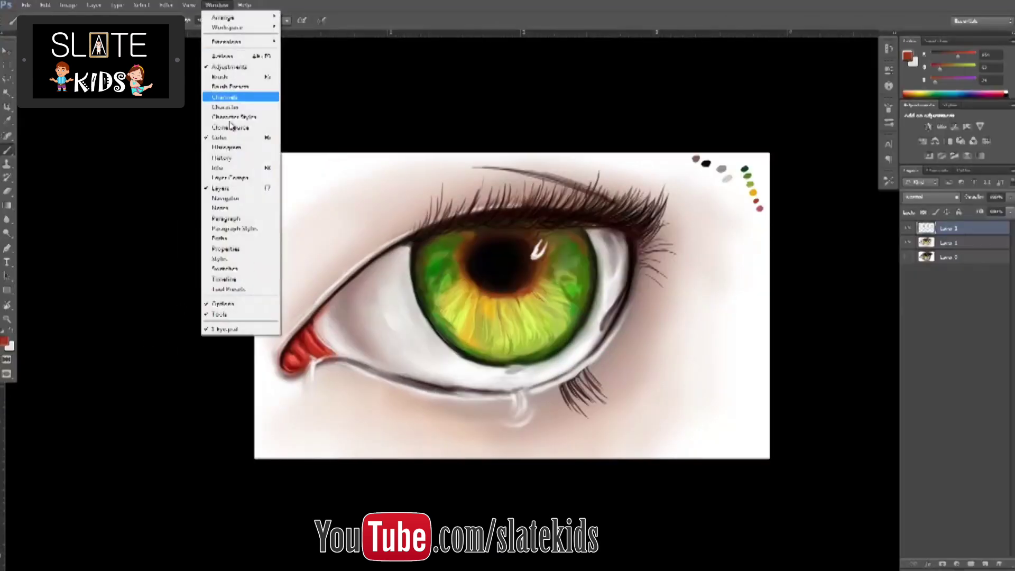
key("f")
left_click(914, 25)
left_click(828, 267)
key("Return")
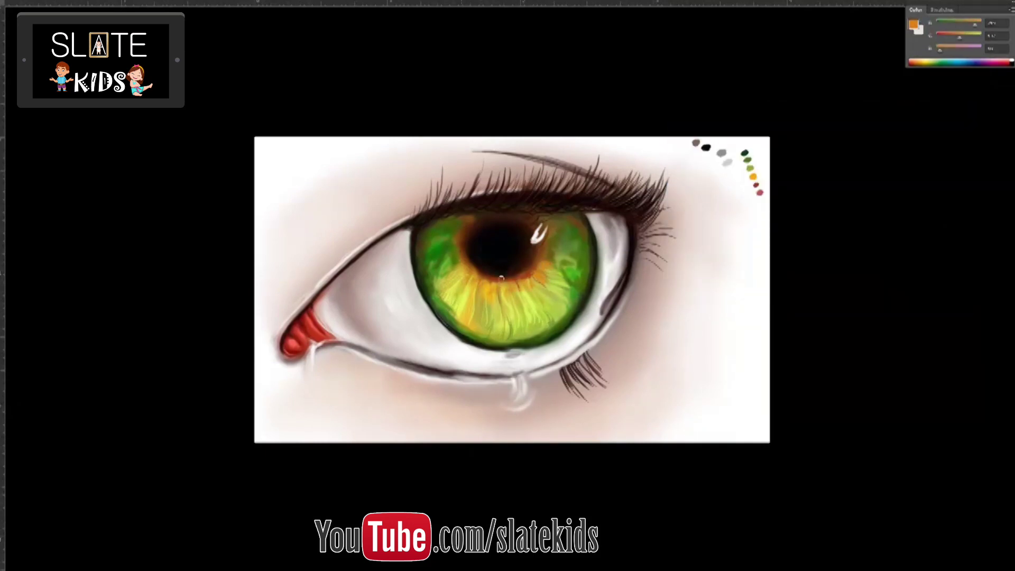
Step: Paint white highlights beside the pupil and a light yellow-green curved reflection on the iris
key("x")
left_click(523, 239)
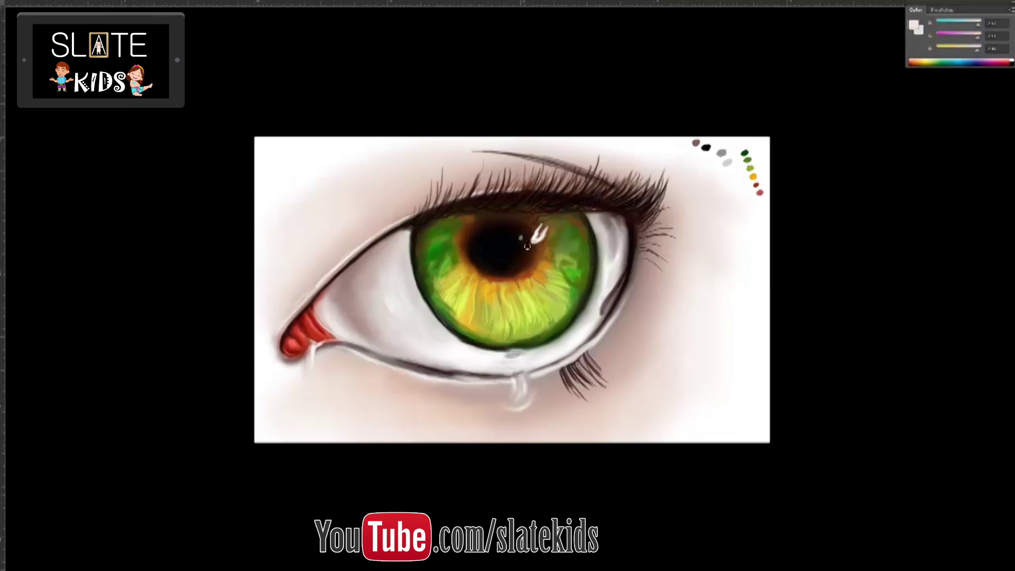
mouse_move(523, 229)
left_mouse_down()
mouse_move(530, 215)
mouse_move(550, 224)
left_mouse_up()
left_click(549, 302, "alt")
mouse_move(570, 260)
left_mouse_down()
mouse_move(578, 283)
mouse_move(565, 257)
left_mouse_up()
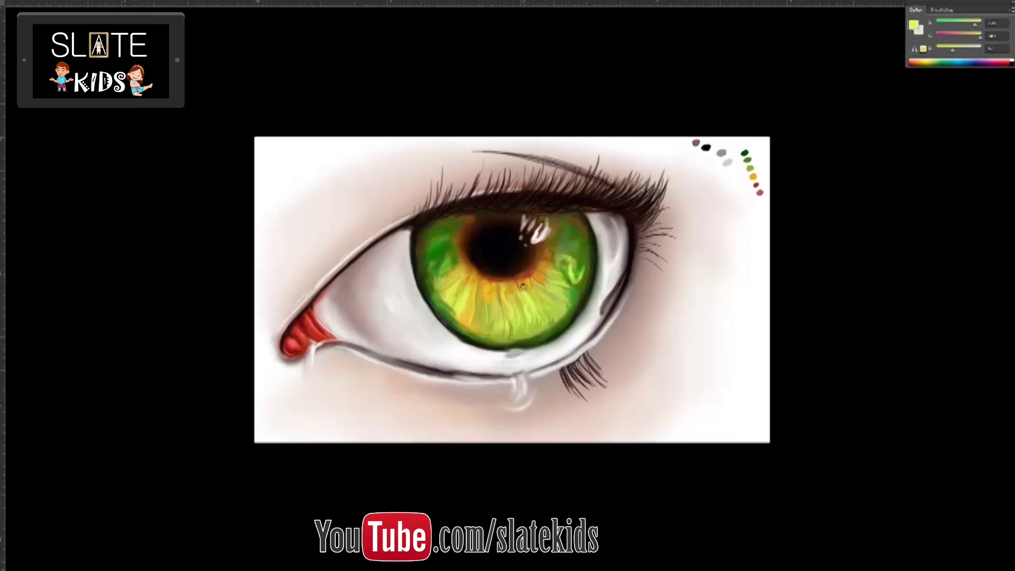
Step: Sample a red-brown from the iris, then move through dark brown to a lighter yellow
left_click(522, 275, "alt")
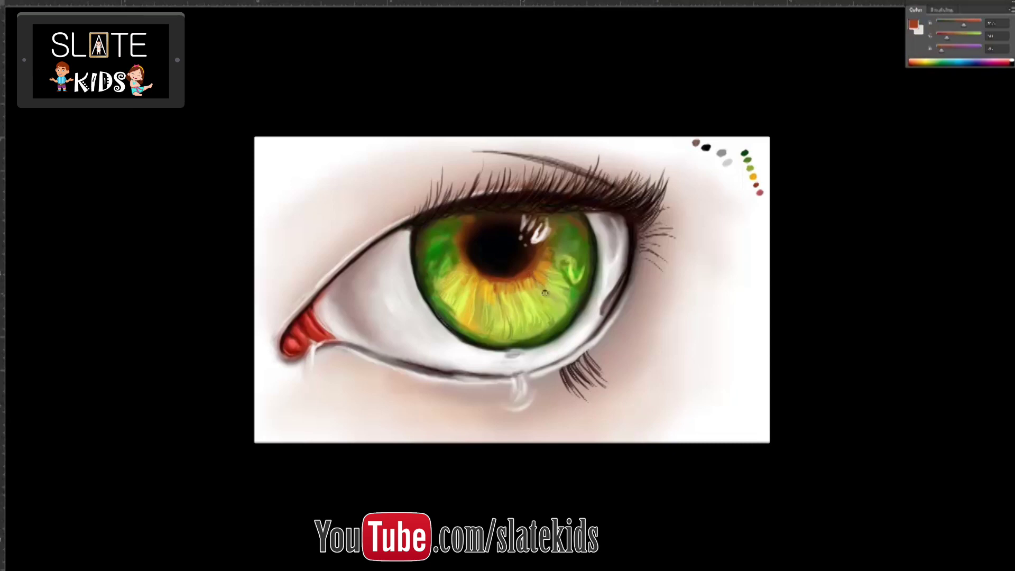
left_click(914, 25)
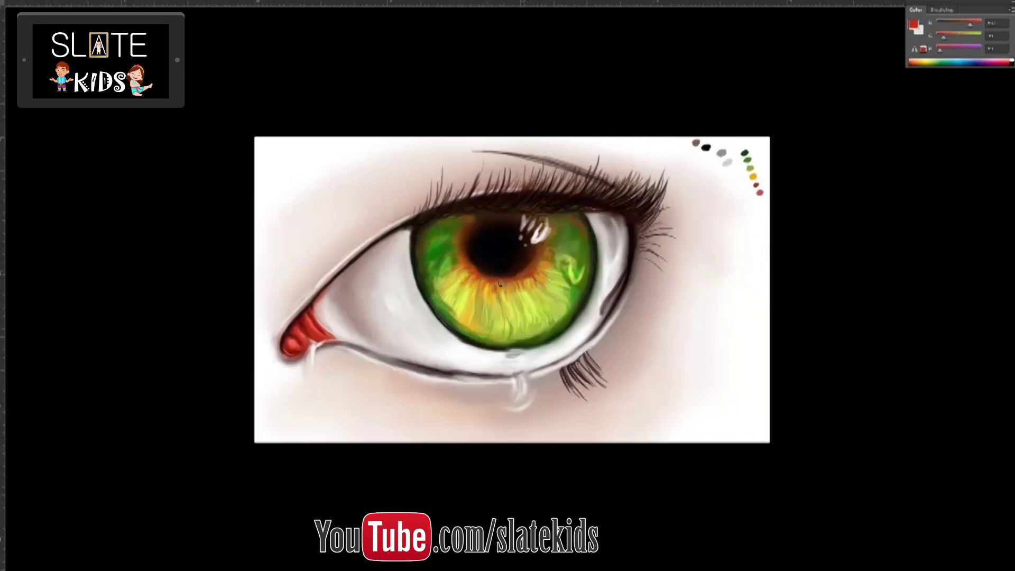
left_click(544, 257, "alt")
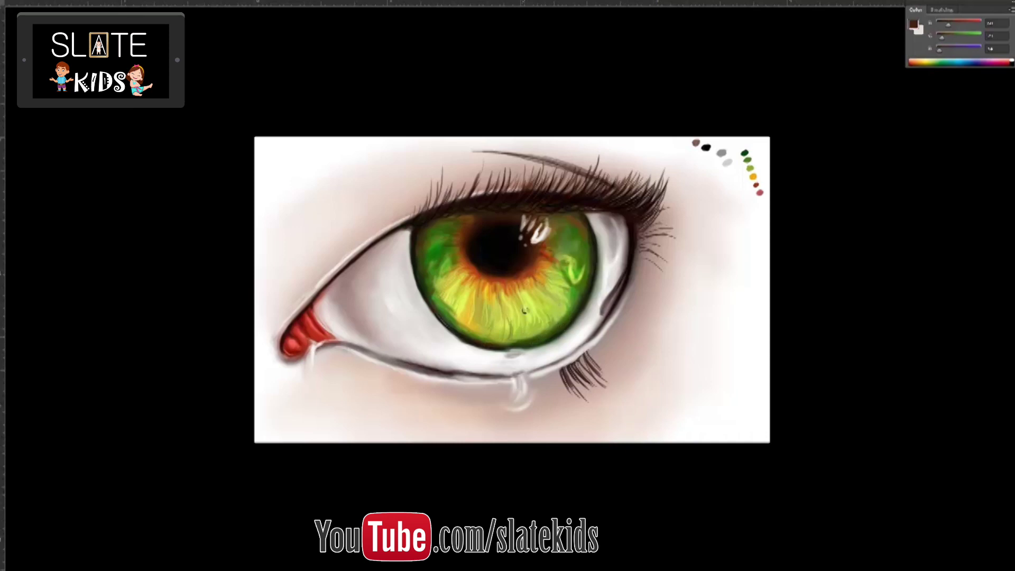
left_click(754, 176, "alt")
left_click(915, 25)
left_click(799, 149)
left_click(929, 129)
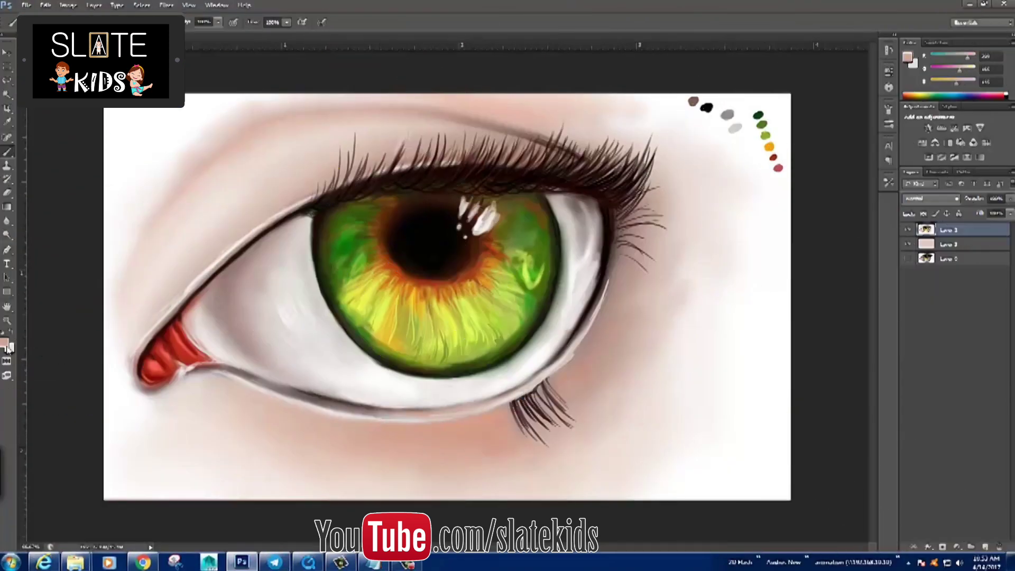
Step: Add a small reddish mark below the inner corner and faint shading under the lower lid
left_click(6, 345)
left_click(916, 136)
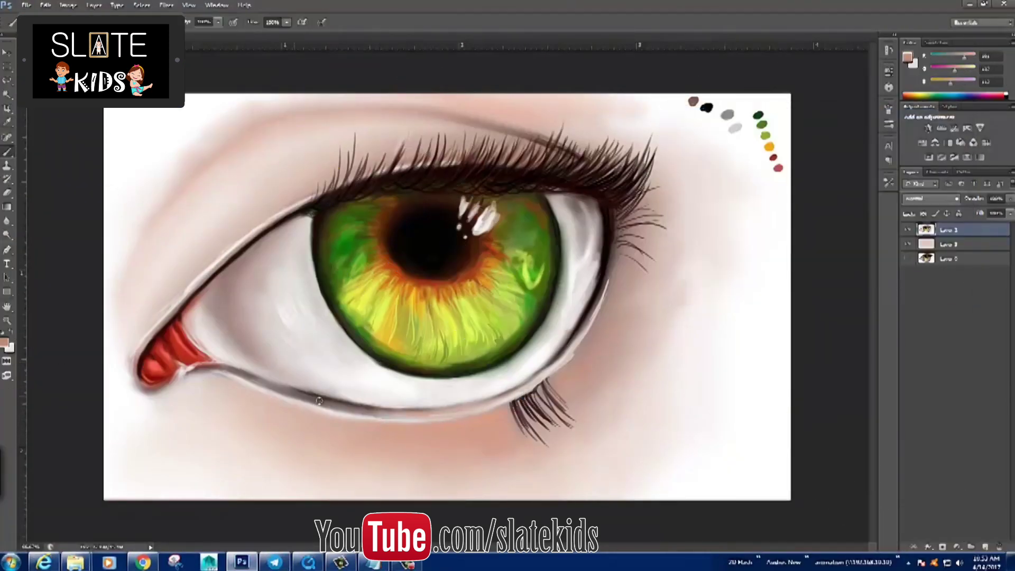
left_click_drag(141, 401, 155, 401)
key("F5")
key("F5")
left_click_drag(349, 423, 466, 424)
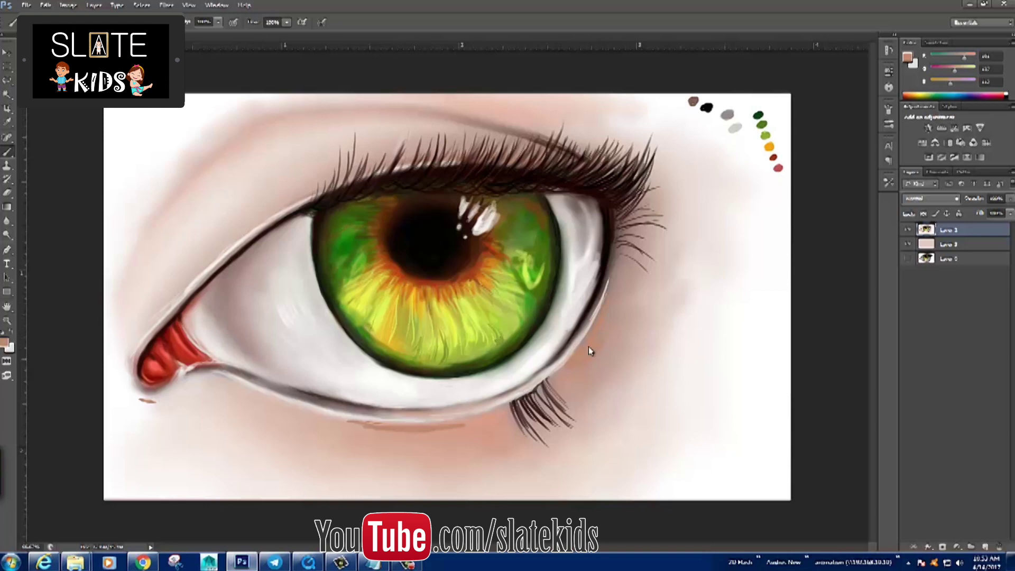
Step: Paint a darker brown line along the lower eyelid
key("F12")
left_click(588, 347)
key("Return")
left_click_drag(493, 416, 450, 426)
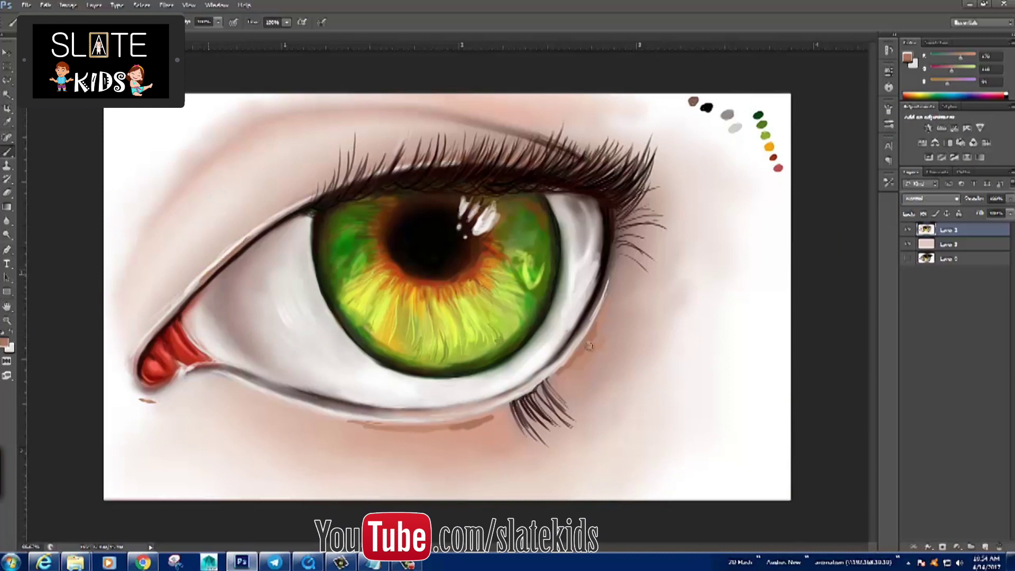
Step: Draw and darken the brown eyelid crease above the lashes and the inner-corner lid line
left_click_drag(368, 108, 481, 127)
left_click_drag(331, 110, 182, 186)
mouse_move(155, 223)
left_mouse_down()
mouse_move(233, 141)
mouse_move(408, 111)
mouse_move(500, 126)
left_mouse_up()
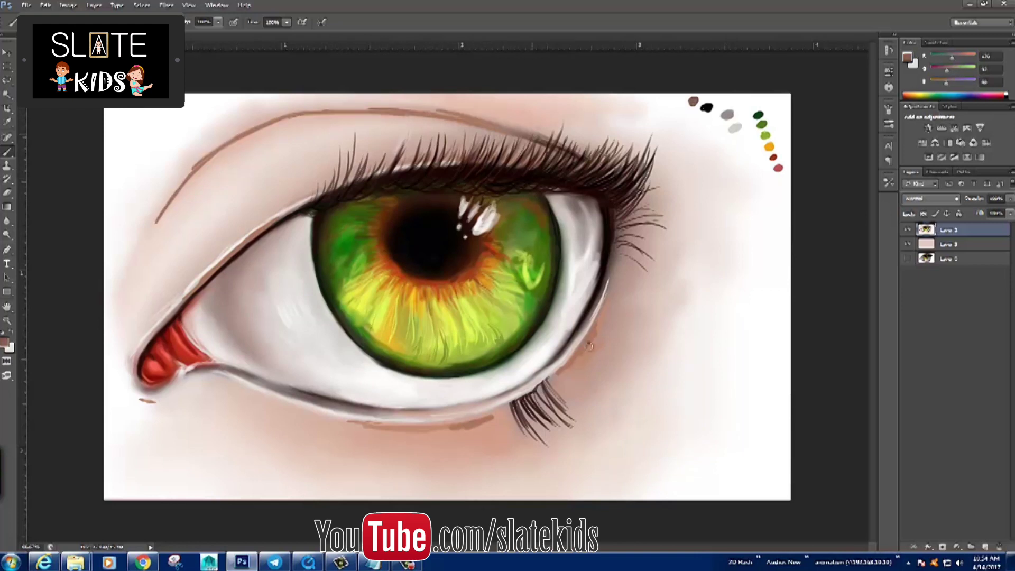
mouse_move(193, 168)
left_mouse_down()
mouse_move(294, 115)
mouse_move(413, 108)
mouse_move(510, 127)
left_mouse_up()
left_click_drag(162, 399, 216, 361)
Step: Sample colours near the inner corner, settling on a dark brownish red, and zoom in
left_click(773, 157, "alt")
left_click(589, 346, "alt")
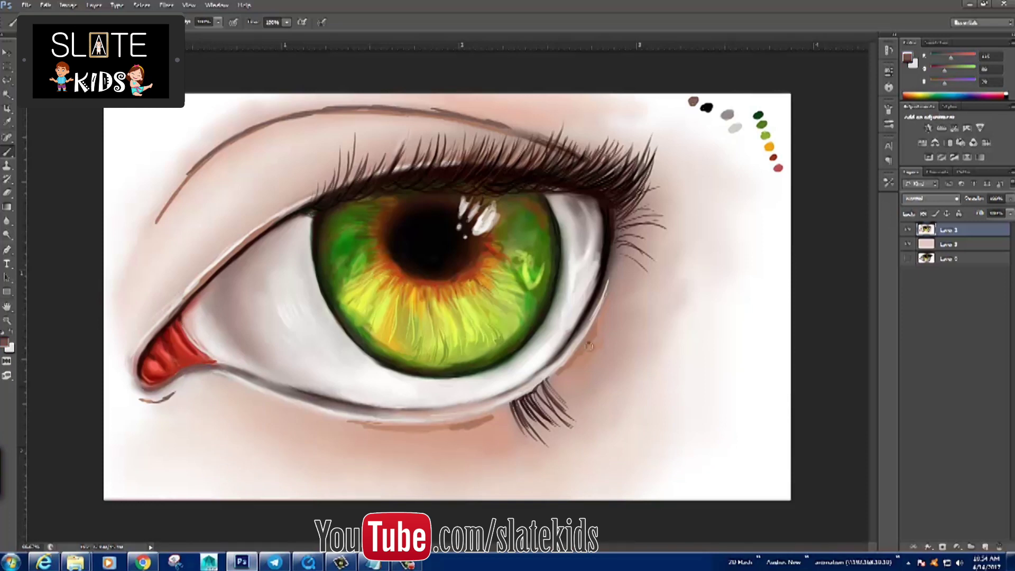
left_click(145, 376, "alt")
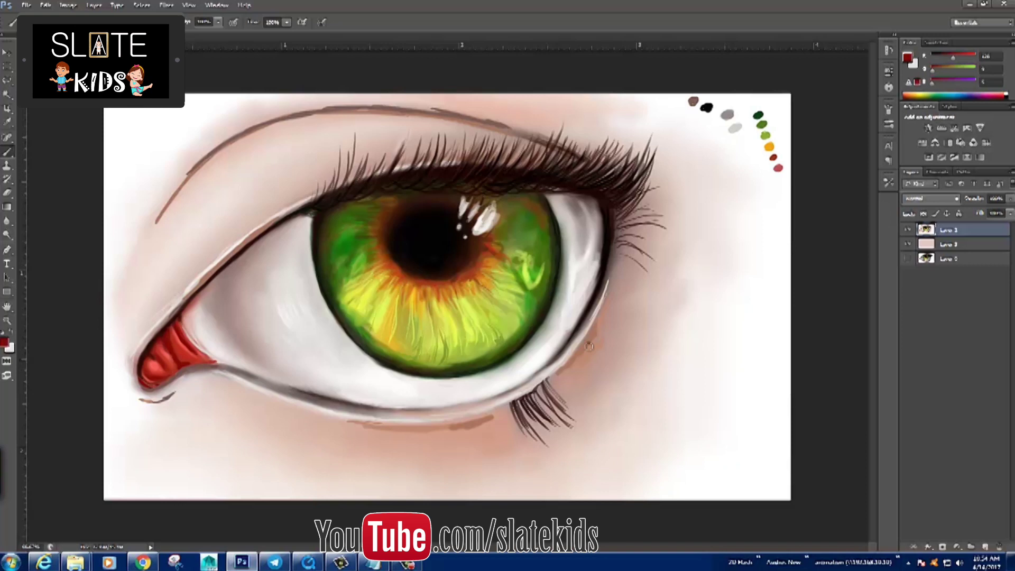
left_click(590, 346, "alt")
key("ctrl+plus")
key("ctrl+plus")
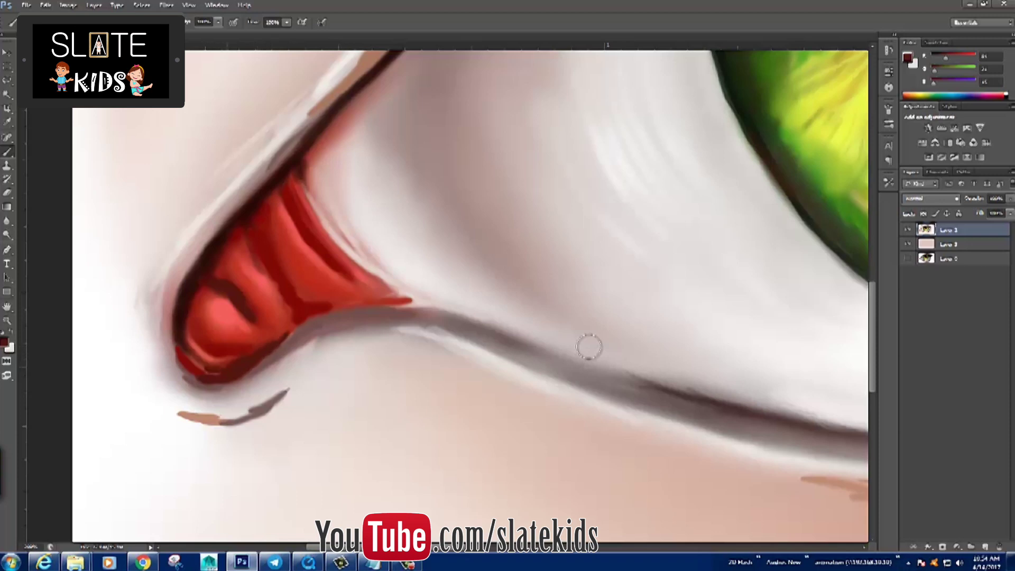
Step: Sample the tear duct's red and paint light-pink gloss on its stripes with a small brush
left_click(226, 309, "alt")
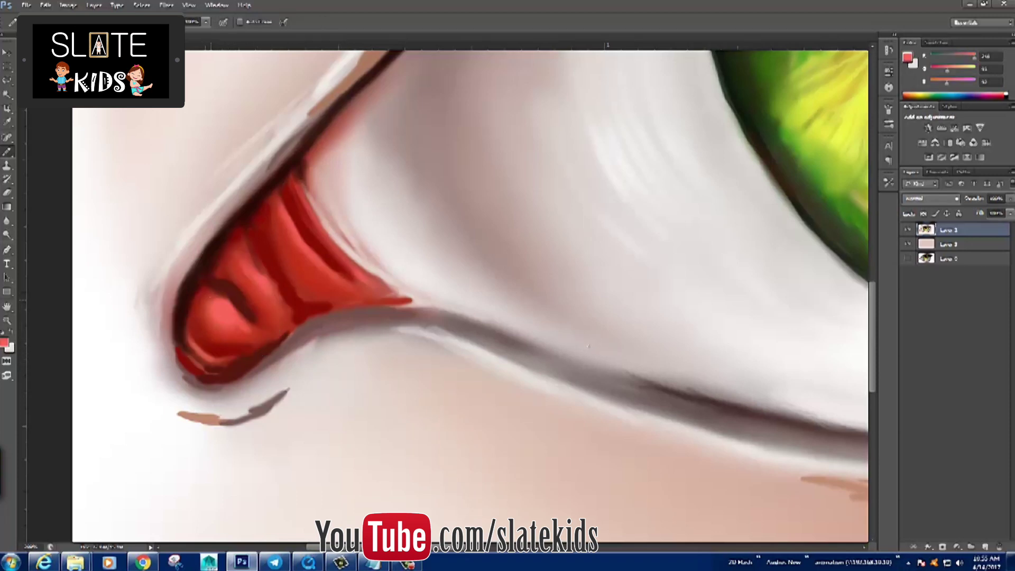
key("bracketleft")
key("bracketleft")
left_click_drag(246, 255, 276, 304)
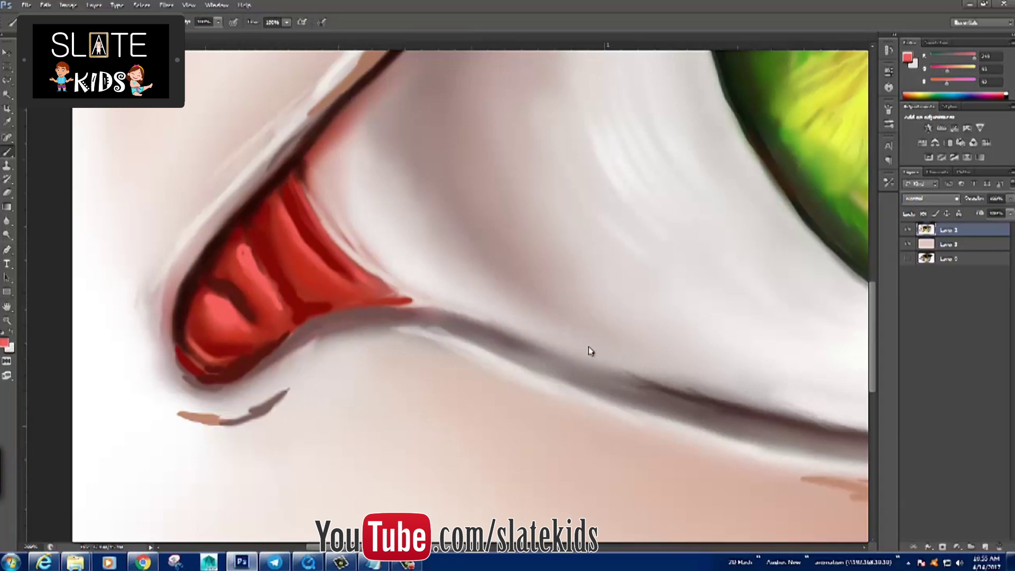
key("Return")
left_click_drag(253, 256, 264, 279)
left_click_drag(280, 209, 301, 246)
left_click_drag(301, 248, 328, 274)
left_click_drag(298, 194, 347, 261)
left_click_drag(231, 318, 219, 303)
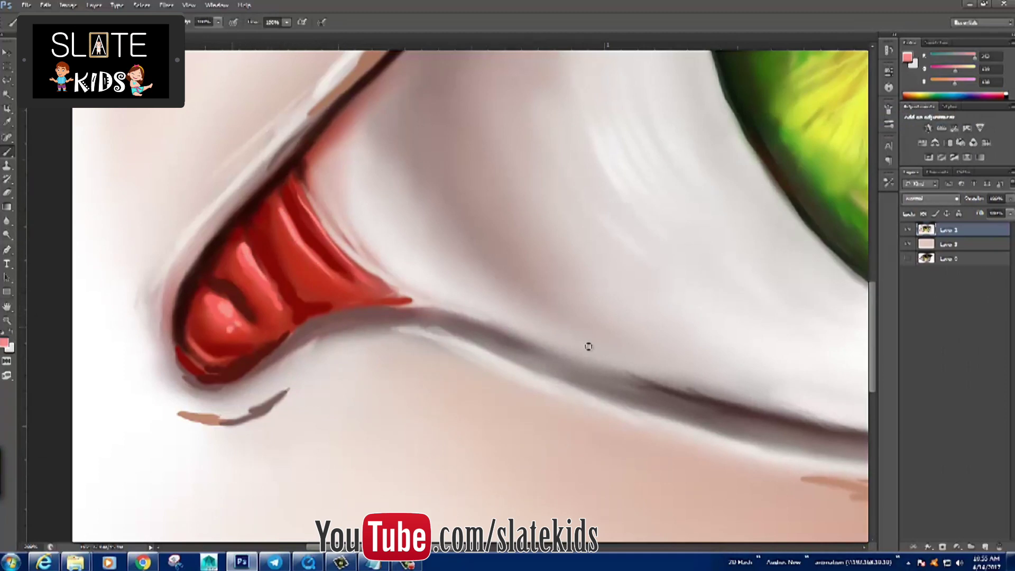
Step: Blend the dark stroke below the tear duct into the skin with a small Mixer Brush
key("shift+b")
key("shift+b")
key("shift+b")
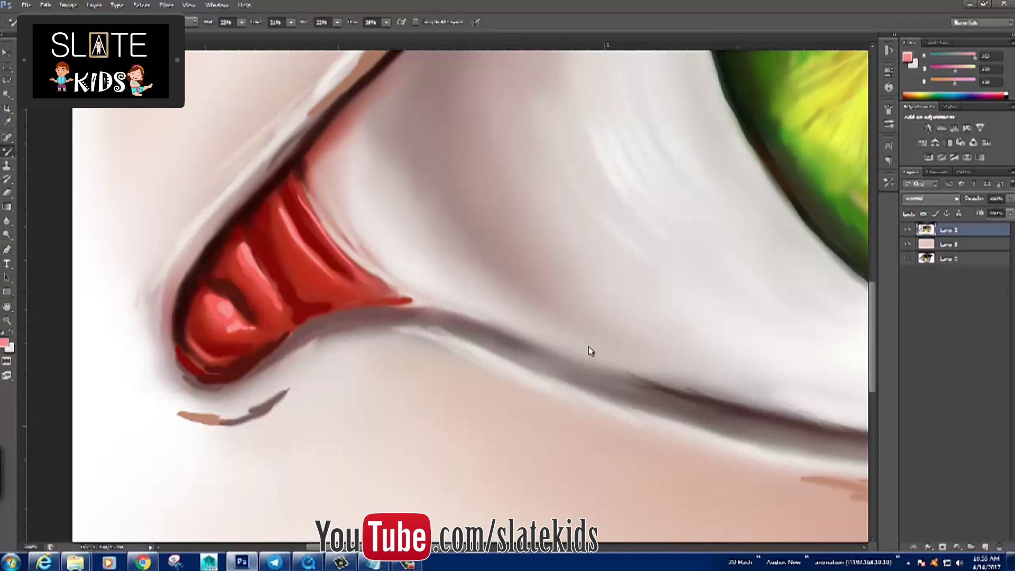
key("bracketleft")
key("bracketleft")
key("bracketleft")
key("bracketright")
key("bracketright")
key("bracketright")
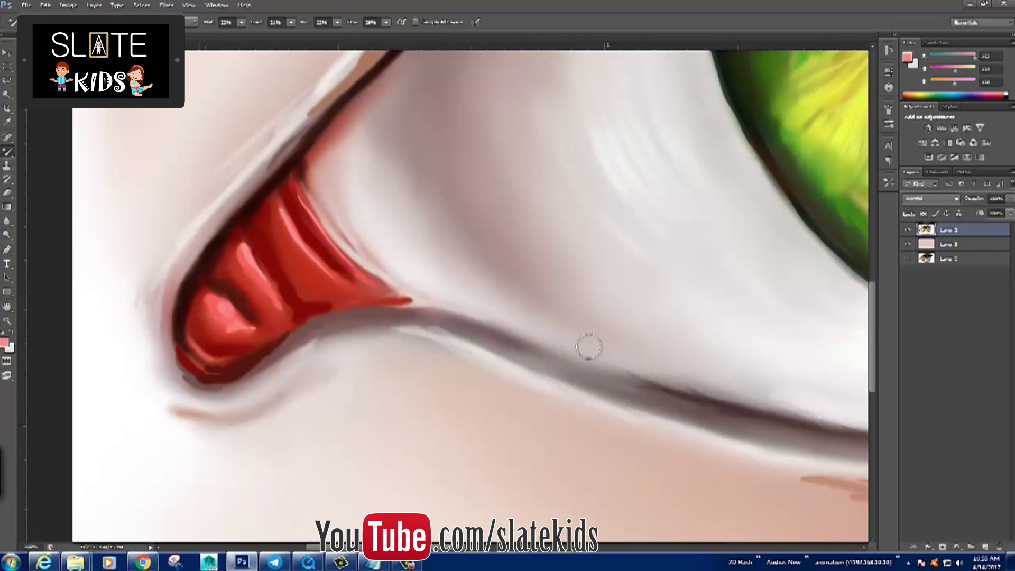
key("bracketleft")
key("bracketleft")
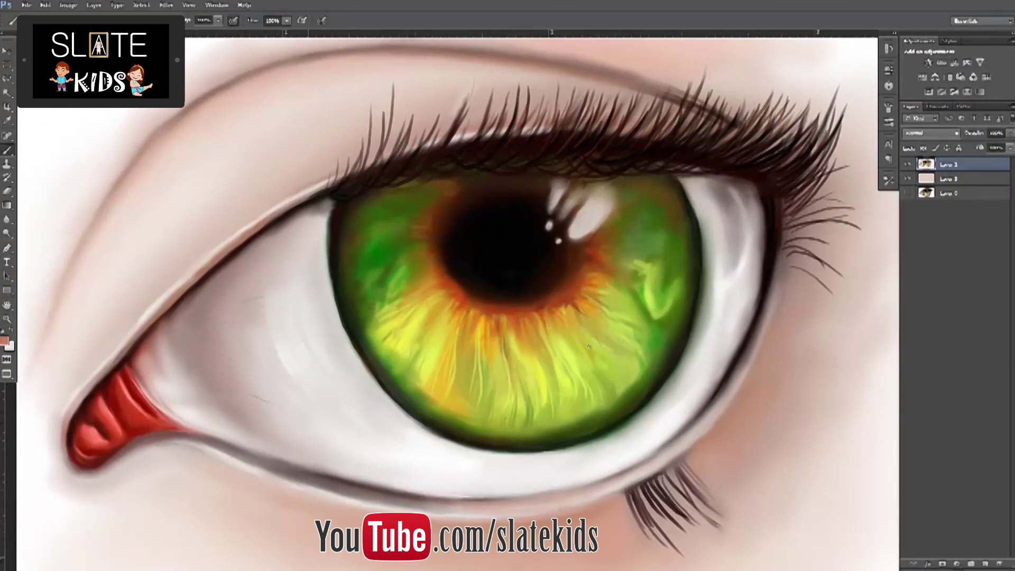
Step: Add a new layer for the veins and sample a vein colour from the painting
key("ctrl+shift+n")
key("Return")
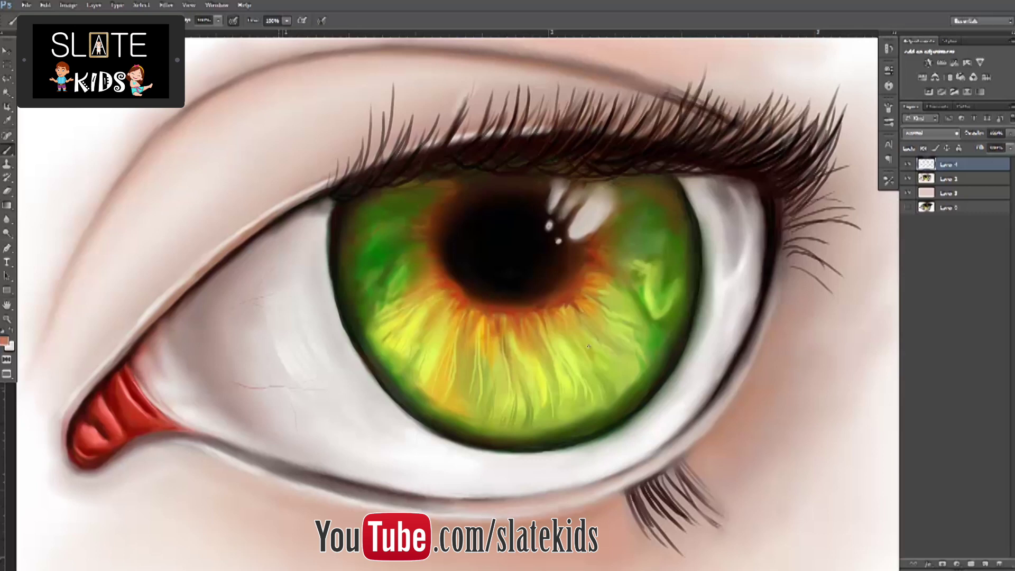
left_click(589, 347)
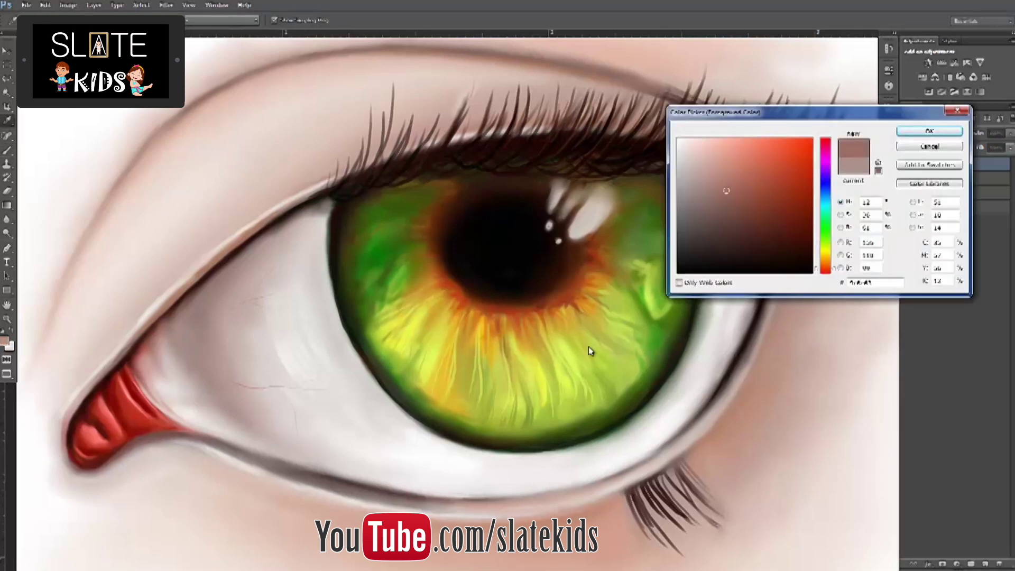
key("Return")
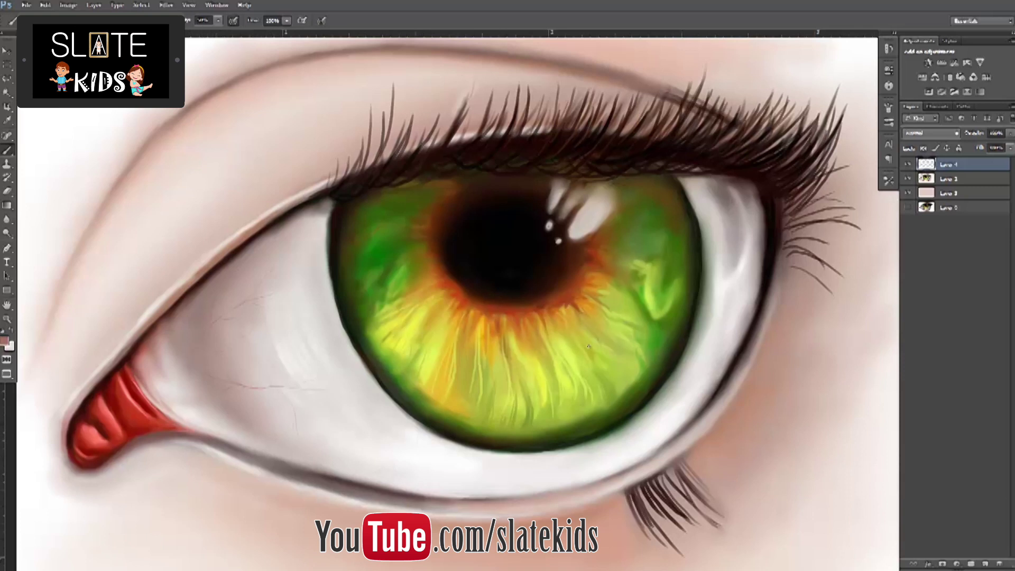
Step: Open the Filter > Blur submenu to soften the veins
key("alt+t")
key("Right")
key("Down")
key("Down")
key("Down")
Step: Apply a slight Gaussian Blur to the veins and merge them into the painting layer
key("Return")
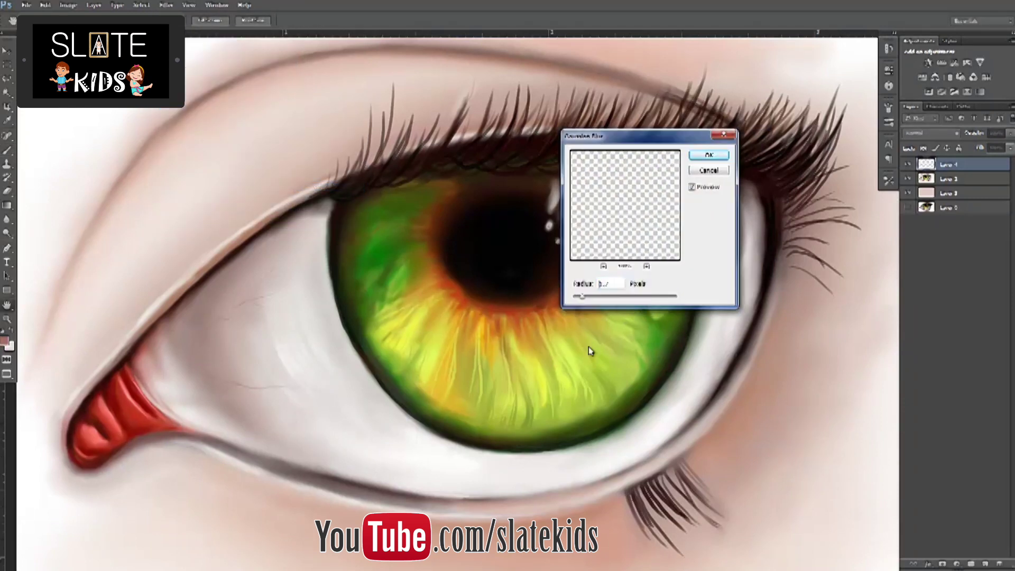
key("Return")
key("b")
key("shift+alt+bracketleft")
key("ctrl+e")
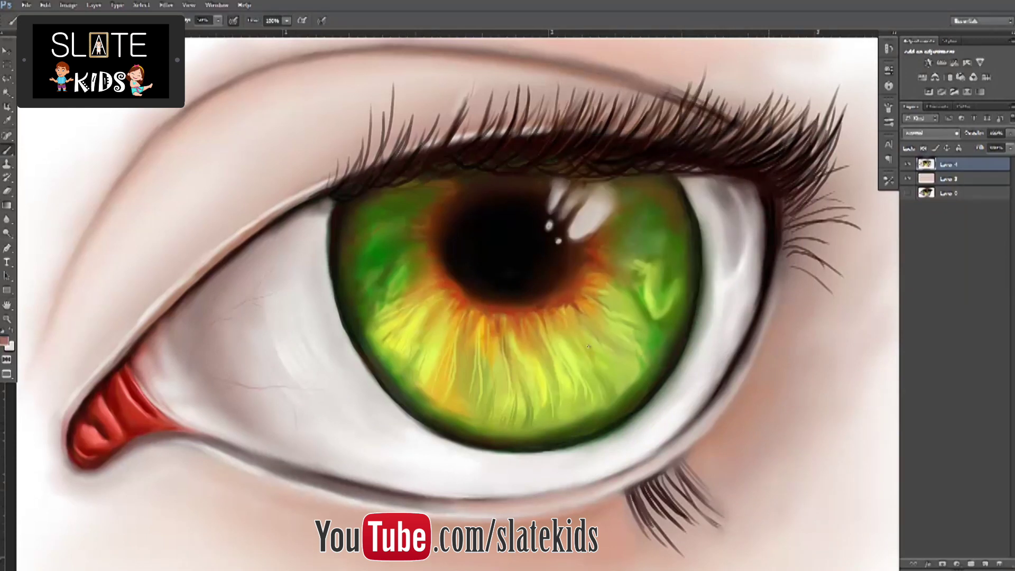
Step: Darken a couple of lower eyelashes with brush strokes
scroll(588, 346, "down", 5)
scroll(589, 347, "right", 3)
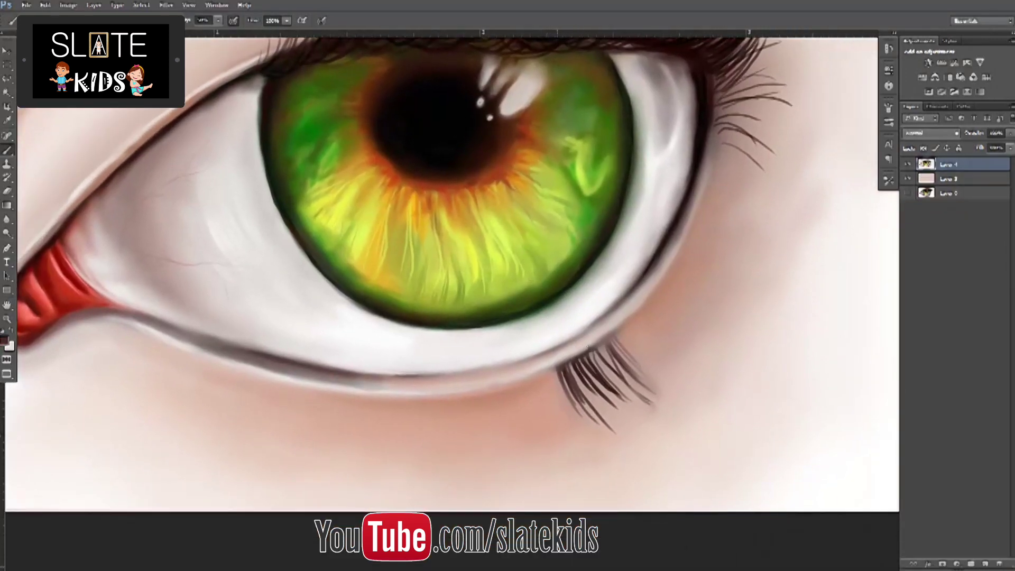
left_click_drag(570, 369, 555, 412)
left_click_drag(552, 369, 556, 419)
Step: Set a fine brush tip for lashes and add a new layer for the lower lashes
key("F5")
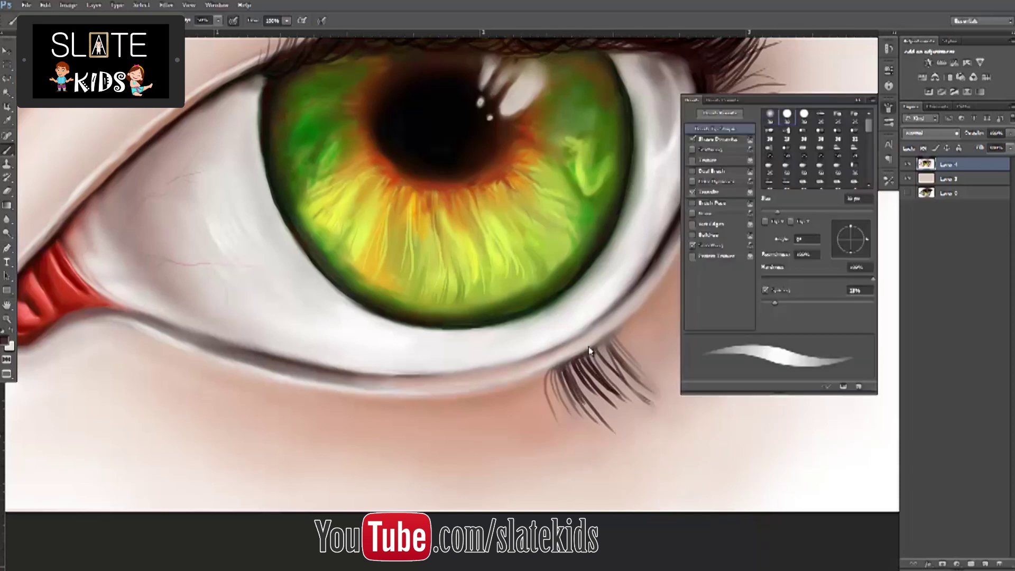
key("F5")
key("F5")
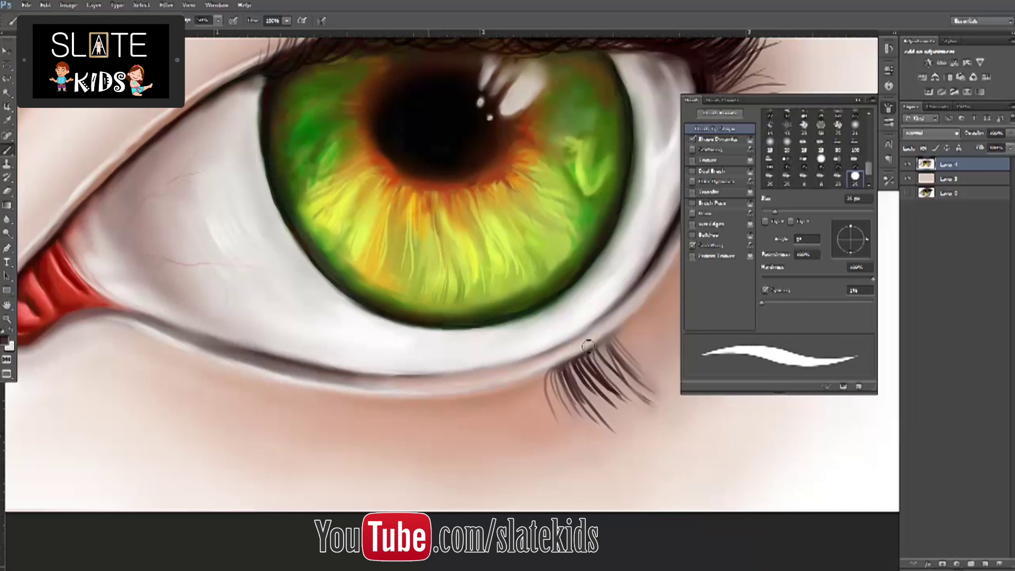
key("ctrl+shift+n")
key("Return")
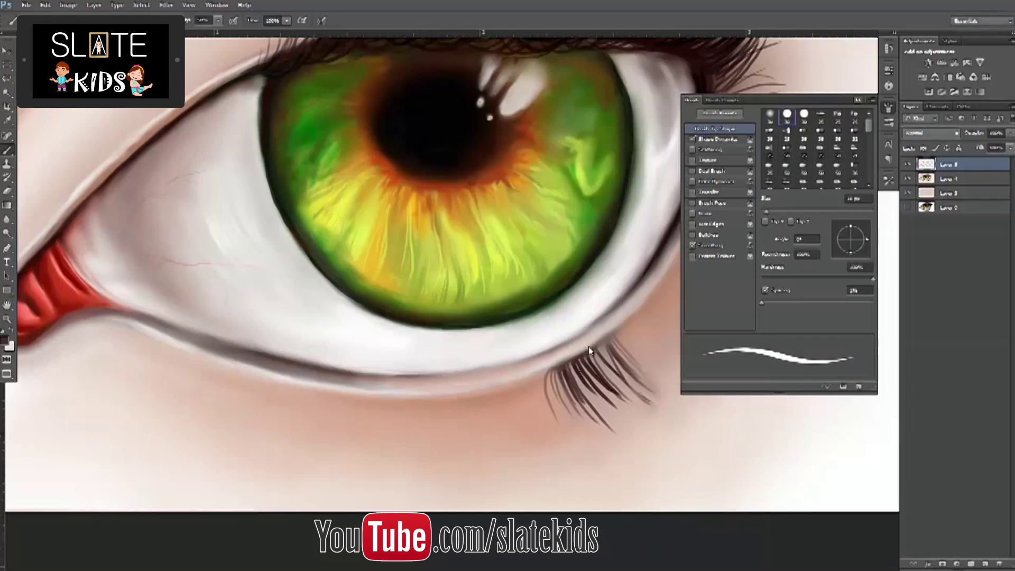
key("F5")
Step: Tilt the canvas view, hide the interface, and paint the first curved lower lashes
key("ctrl+minus")
key("ctrl+plus")
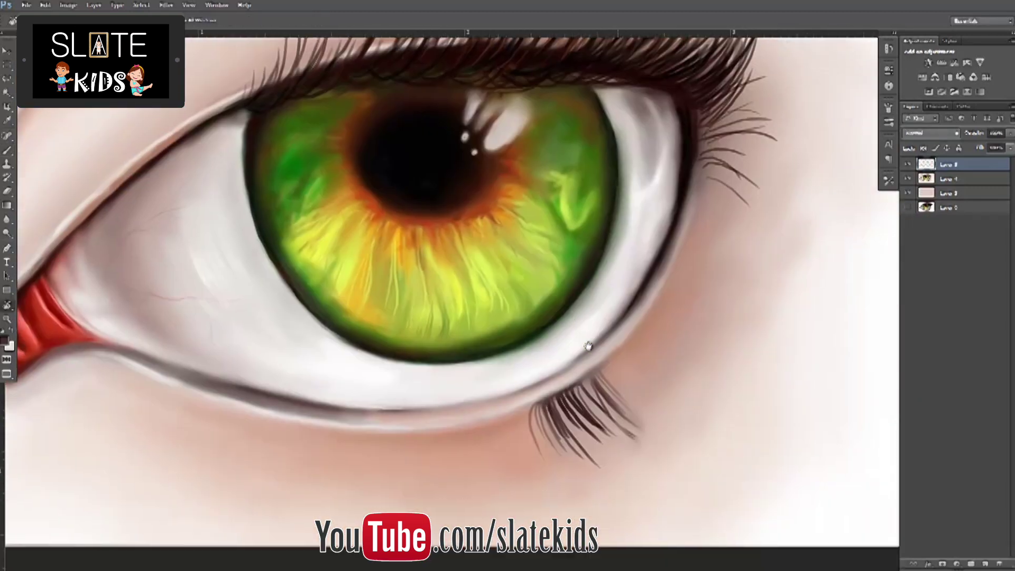
left_click_drag(589, 345, 588, 346)
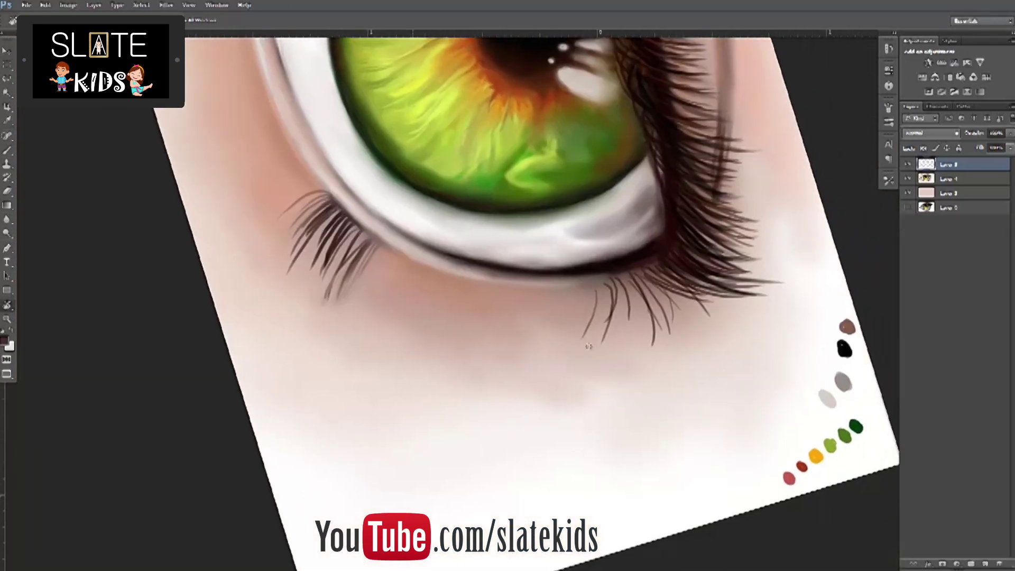
key("f")
key("f")
left_click_drag(361, 270, 335, 324)
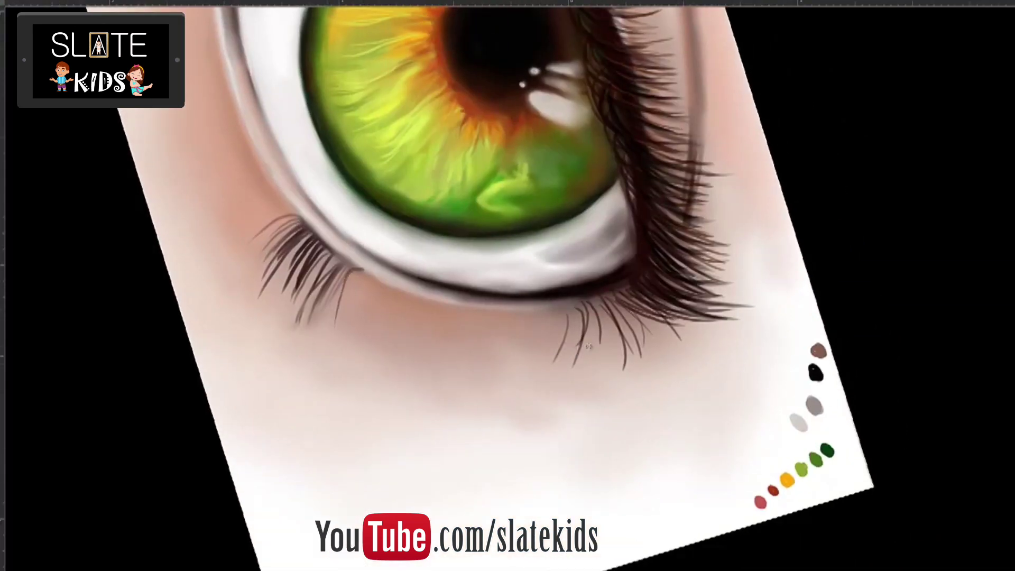
left_click_drag(370, 276, 346, 338)
Step: Open the Brush panel (F5) to set a thin lash tip
key("F5")
key("F5")
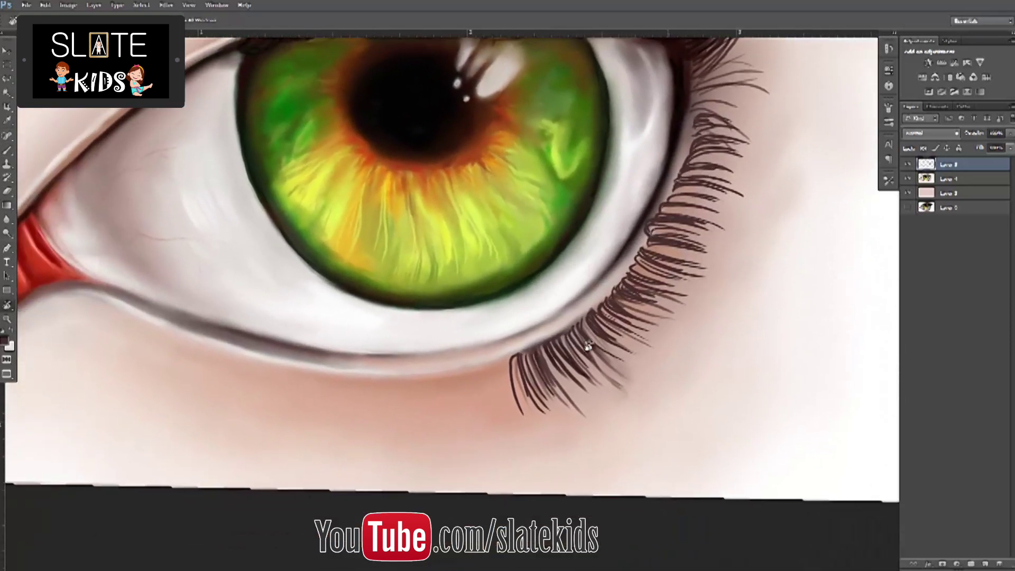
Step: Turn on airbrush build-up and paint dense dark lower lashes under the eye
key("b")
key("shift+alt+p")
left_click_drag(297, 371, 303, 412)
mouse_move(300, 372)
left_mouse_down()
mouse_move(307, 415)
mouse_move(308, 405)
mouse_move(327, 425)
left_mouse_up()
mouse_move(329, 378)
left_mouse_down()
mouse_move(335, 418)
mouse_move(329, 401)
left_mouse_up()
left_click_drag(331, 385, 337, 418)
left_click_drag(338, 378, 350, 408)
left_click_drag(330, 375, 333, 393)
left_click_drag(325, 372, 365, 421)
left_click_drag(372, 377, 379, 418)
mouse_move(357, 379)
left_mouse_down()
mouse_move(367, 418)
mouse_move(357, 392)
left_mouse_up()
left_click_drag(358, 395, 372, 433)
mouse_move(347, 377)
left_mouse_down()
mouse_move(361, 417)
mouse_move(350, 405)
mouse_move(379, 415)
left_mouse_up()
left_click_drag(382, 377, 390, 436)
Step: Extend the curved lower lashes to the outer end, thickening them and filling gaps
mouse_move(394, 380)
left_mouse_down()
mouse_move(404, 423)
mouse_move(413, 417)
left_mouse_up()
left_click_drag(412, 378, 441, 423)
mouse_move(419, 372)
left_mouse_down()
mouse_move(451, 424)
mouse_move(460, 421)
left_mouse_up()
left_click_drag(457, 363, 474, 411)
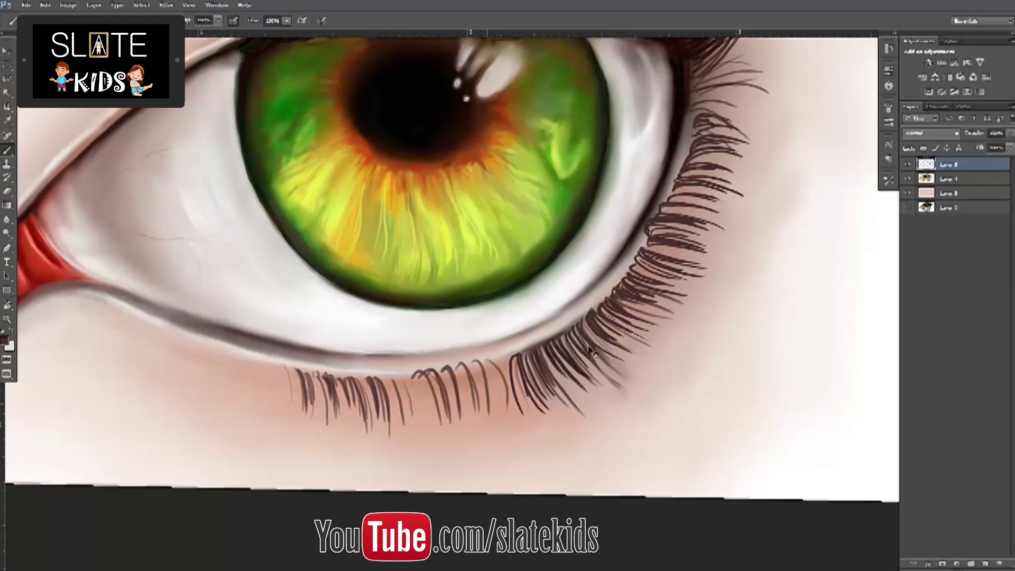
mouse_move(464, 366)
left_mouse_down()
mouse_move(484, 421)
mouse_move(497, 408)
left_mouse_up()
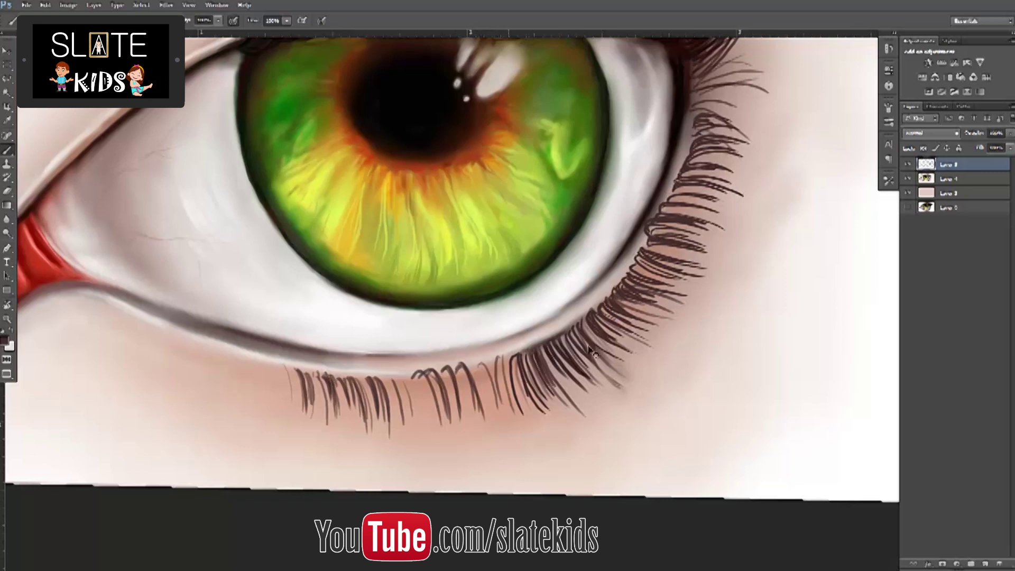
left_click_drag(503, 354, 513, 412)
mouse_move(504, 357)
left_mouse_down()
mouse_move(508, 435)
mouse_move(498, 427)
left_mouse_up()
mouse_move(473, 366)
left_mouse_down()
mouse_move(492, 431)
mouse_move(516, 423)
left_mouse_up()
left_click_drag(521, 365, 508, 421)
mouse_move(418, 375)
left_mouse_down()
mouse_move(428, 430)
mouse_move(386, 424)
left_mouse_up()
left_click_drag(403, 378, 391, 420)
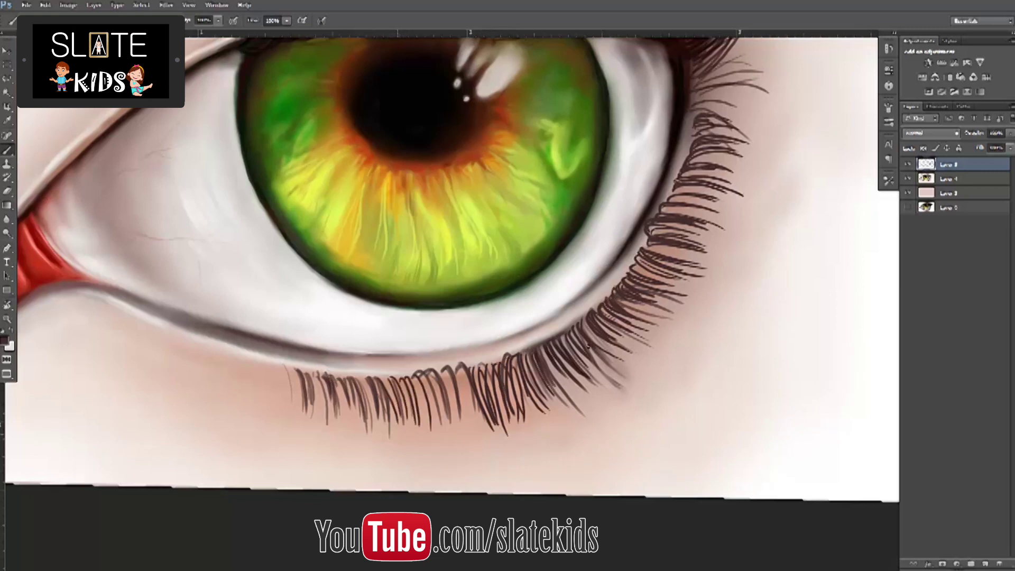
left_click_drag(287, 367, 299, 418)
left_click_drag(286, 370, 289, 401)
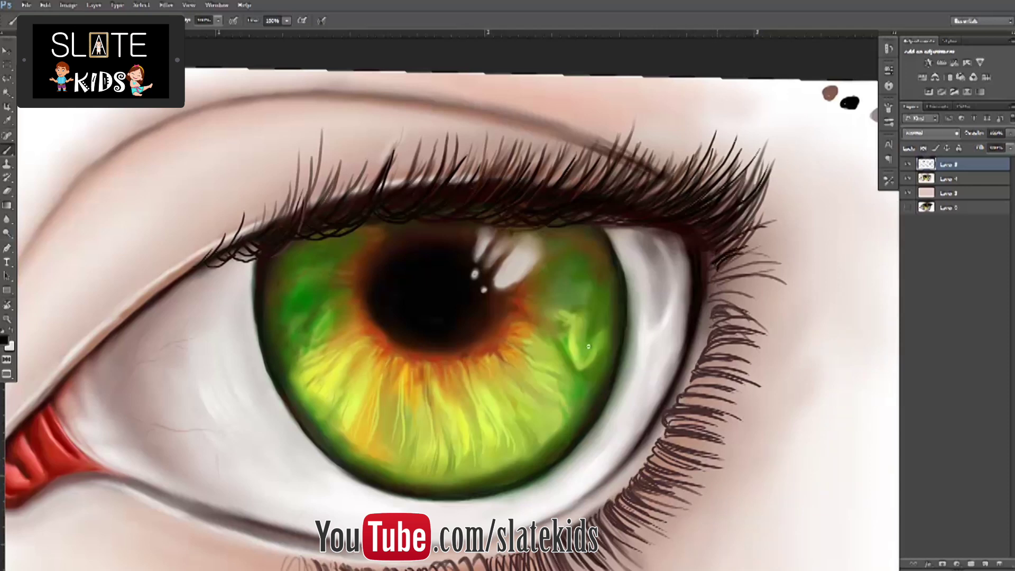
Step: Scroll the canvas down to bring the lower lash fringe into view
scroll(588, 347, "down", 3)
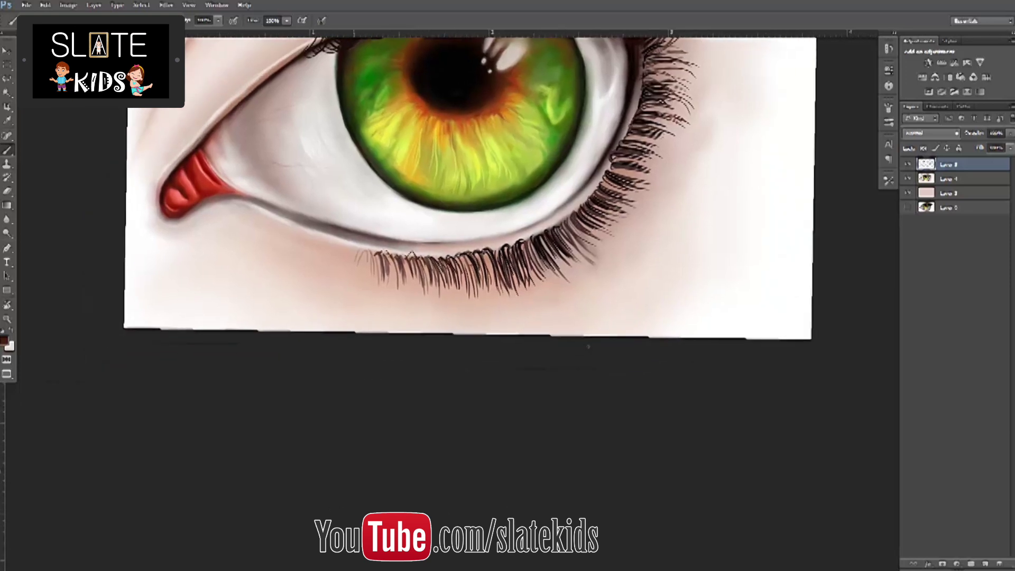
Step: Draw a dark outline along the eye white's edge, then rotate the view back to level
key("r")
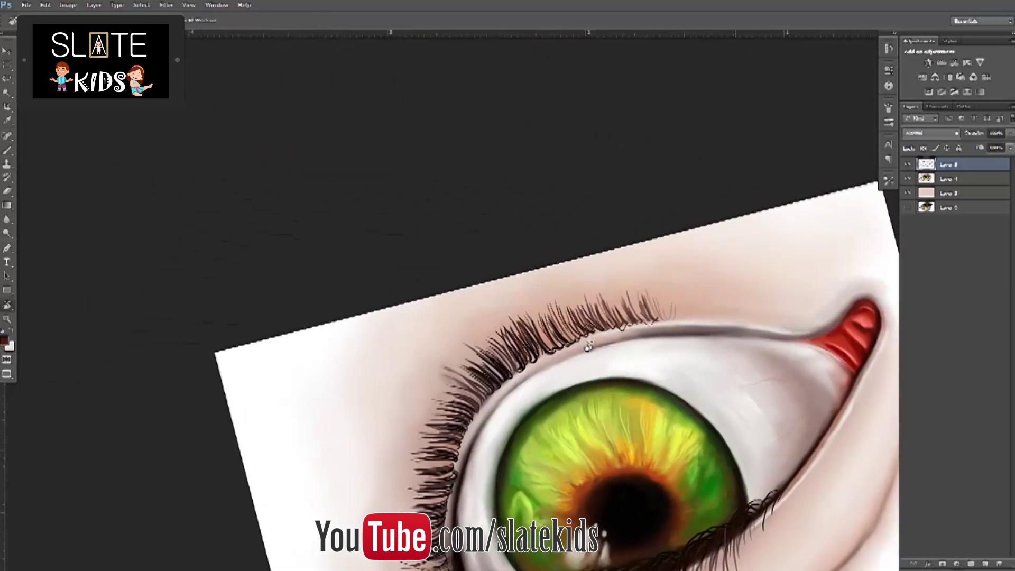
key("b")
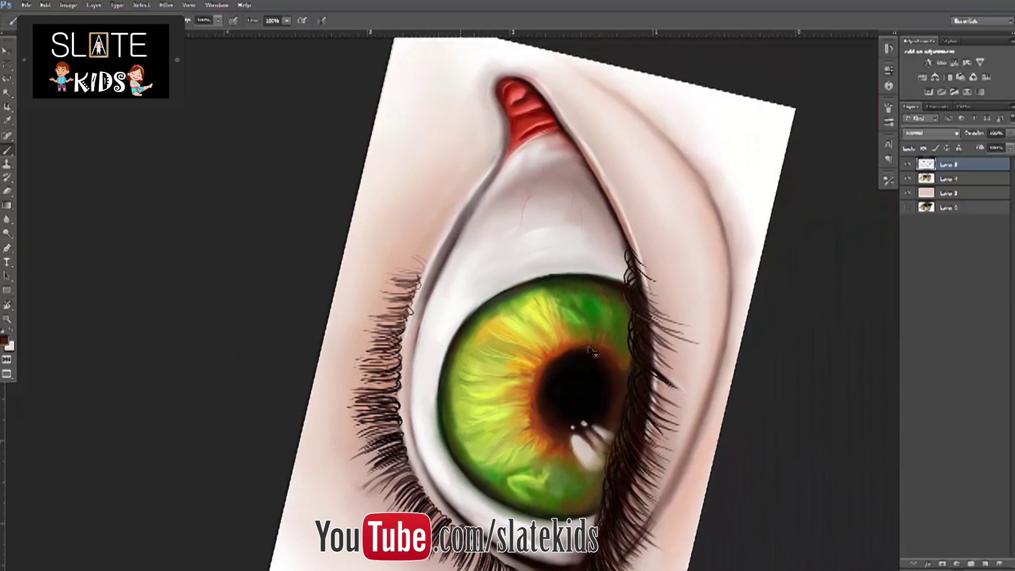
key("ctrl+plus")
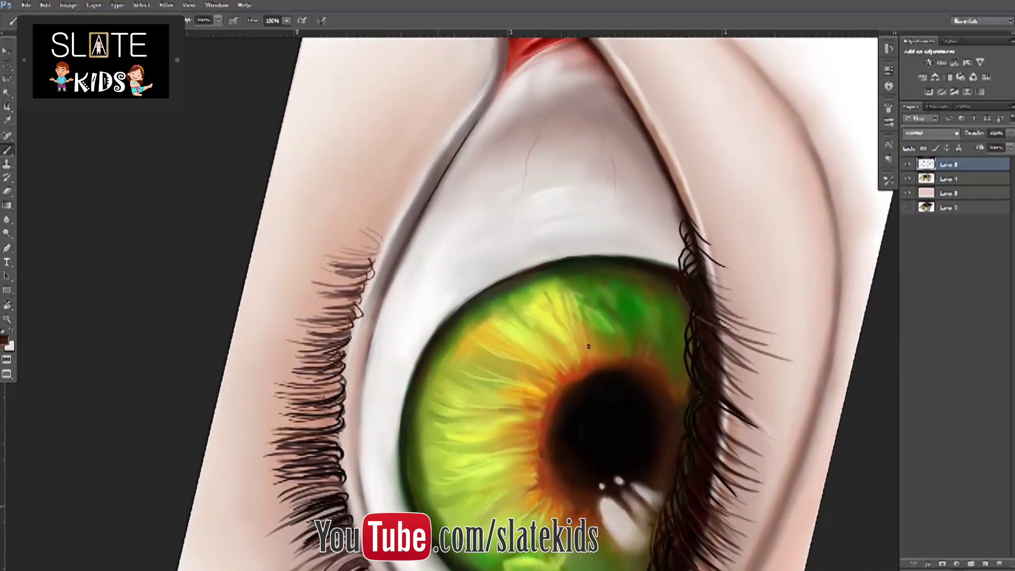
left_click_drag(637, 271, 588, 346)
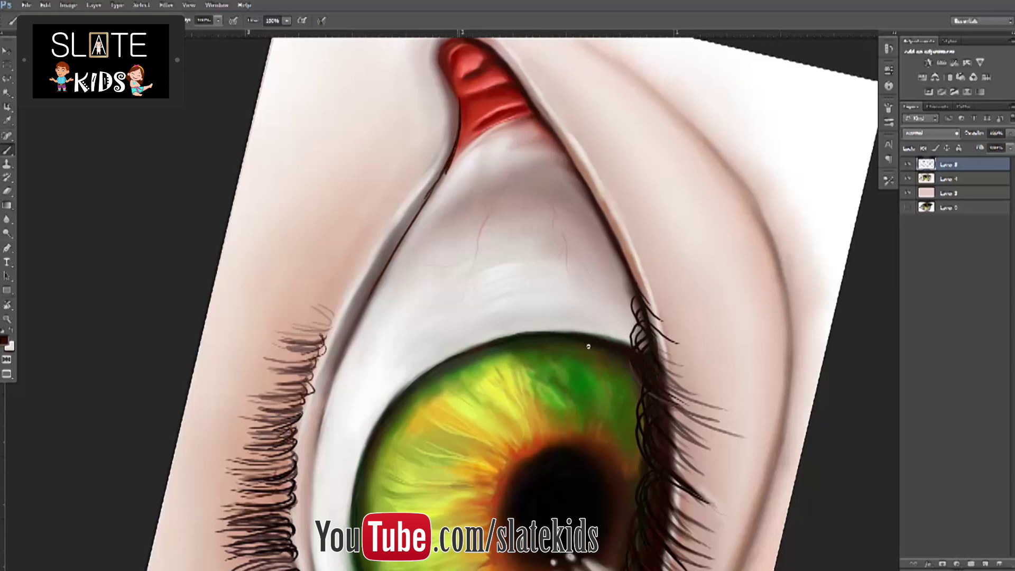
left_click_drag(592, 343, 527, 356)
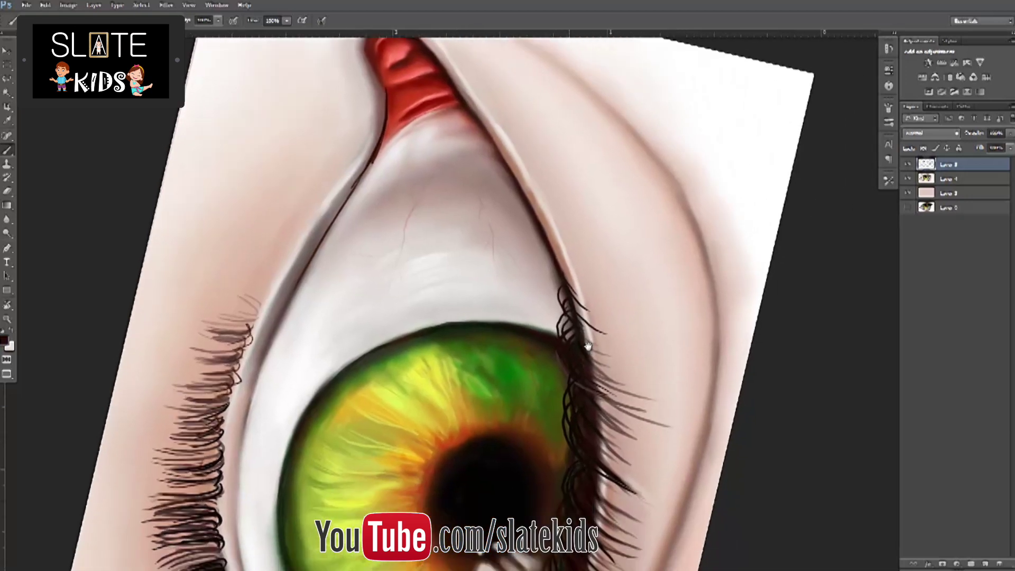
scroll(588, 346, "down", 5)
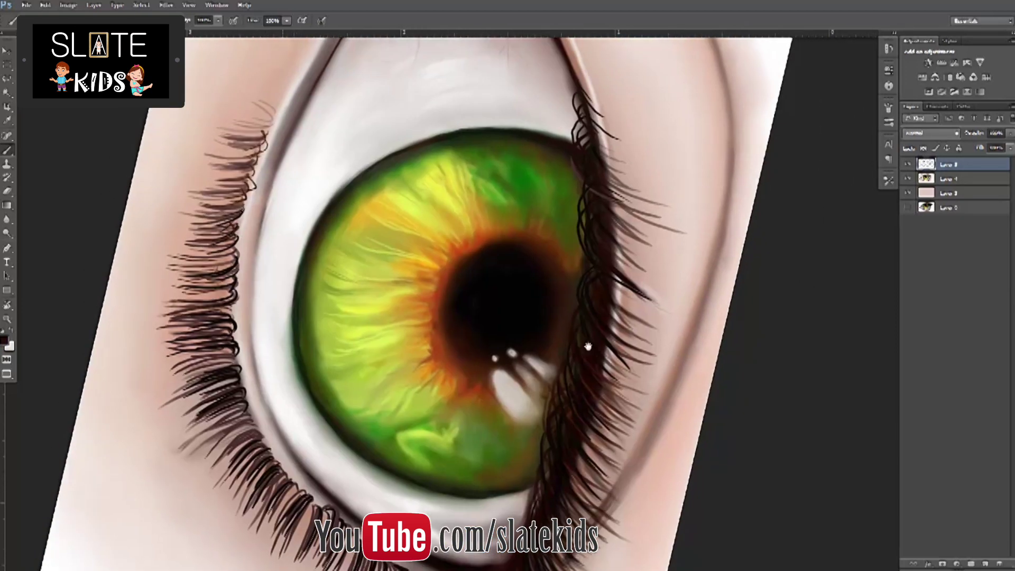
left_click_drag(588, 347, 570, 399)
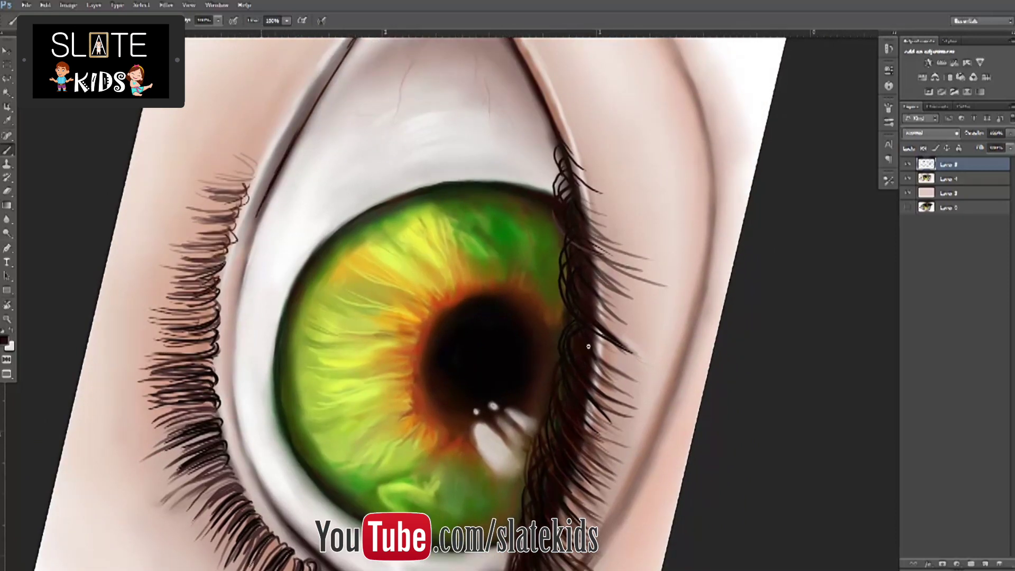
scroll(589, 346, "down", 2)
left_click_drag(244, 210, 295, 433)
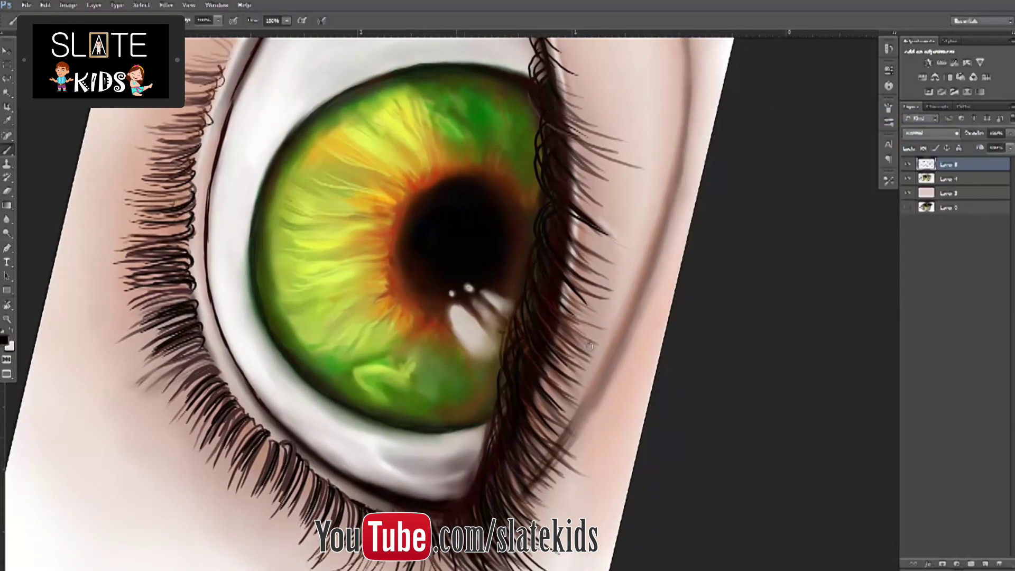
key("r")
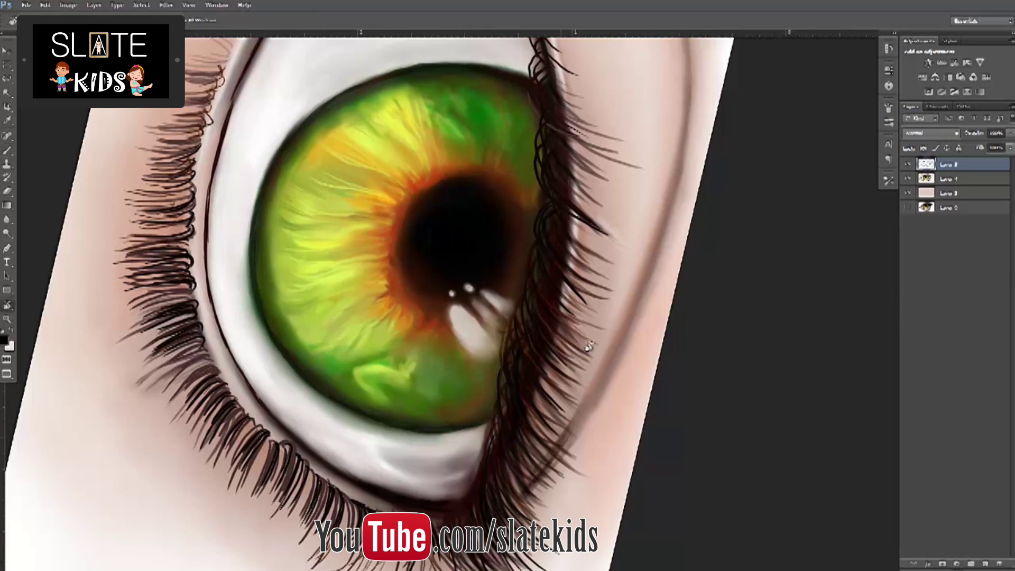
left_click_drag(591, 347, 588, 346)
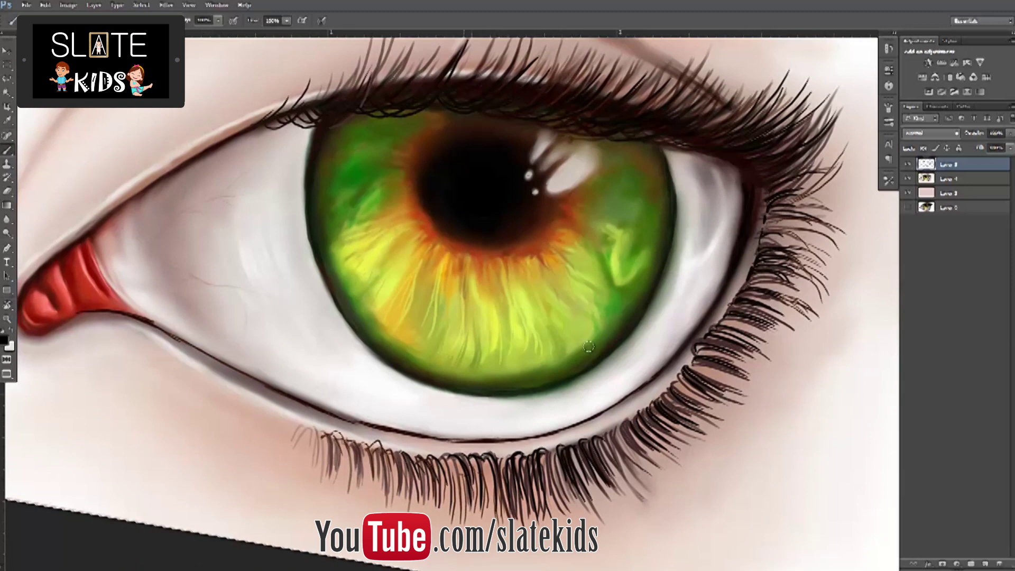
Step: Paint dark brown along the pupil's lower rim and blend it in with the Mixer Brush
key("Return")
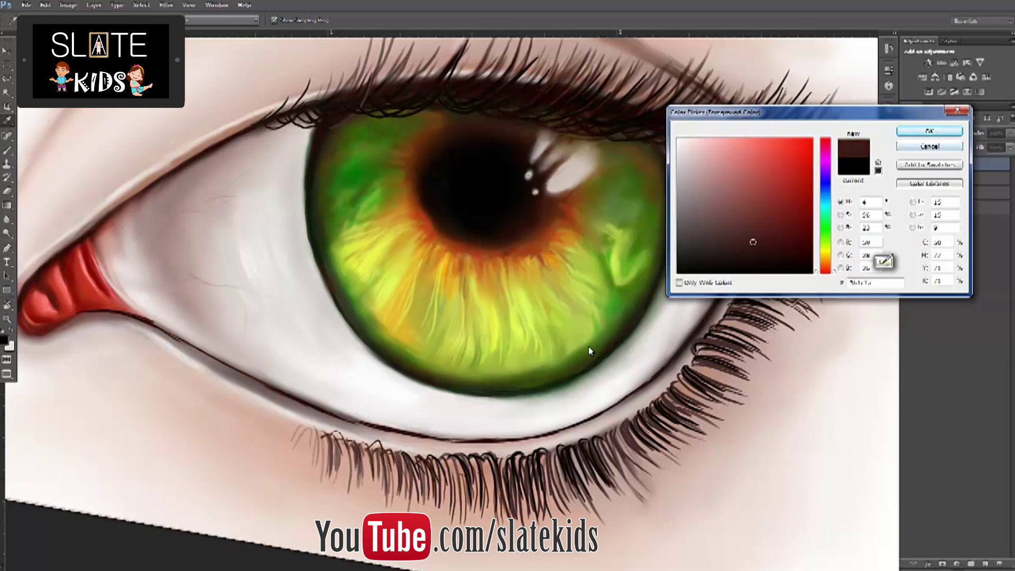
key("Return")
mouse_move(453, 232)
left_mouse_down()
mouse_move(517, 237)
mouse_move(536, 206)
left_mouse_up()
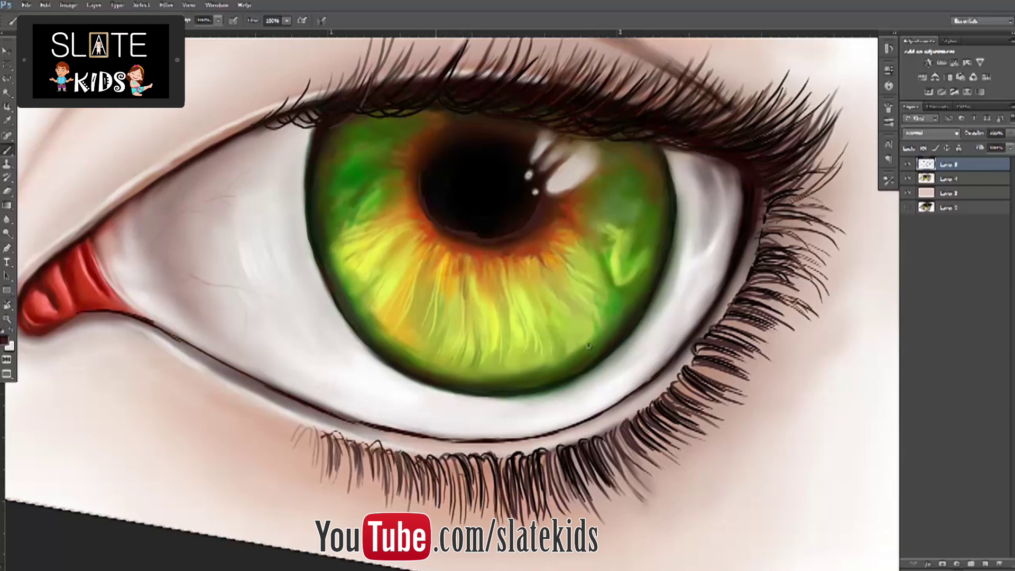
key("shift+b")
mouse_move(507, 230)
left_mouse_down()
mouse_move(537, 204)
mouse_move(465, 233)
mouse_move(433, 210)
mouse_move(427, 162)
left_mouse_up()
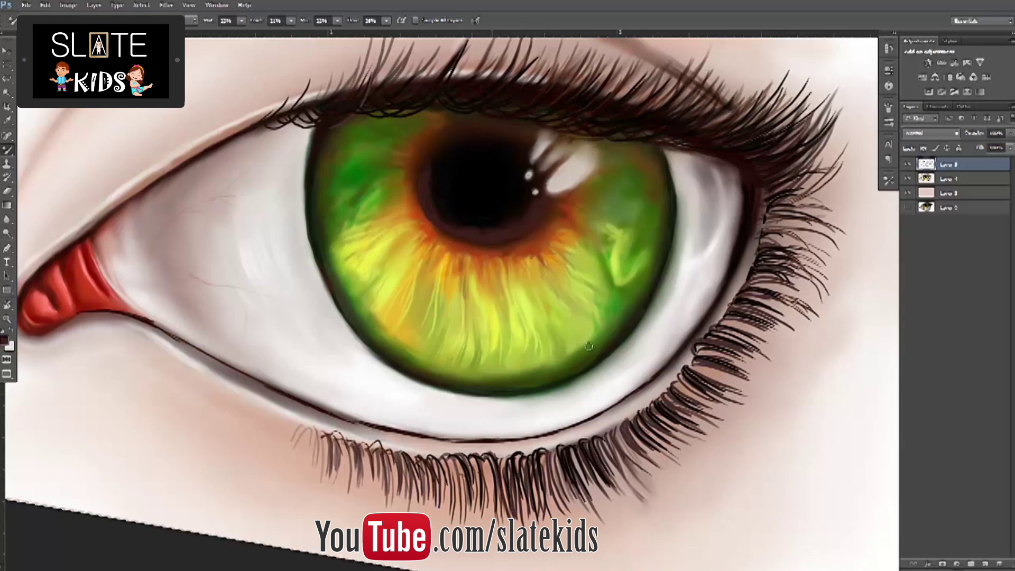
mouse_move(505, 226)
left_mouse_down()
mouse_move(442, 211)
mouse_move(434, 164)
left_mouse_up()
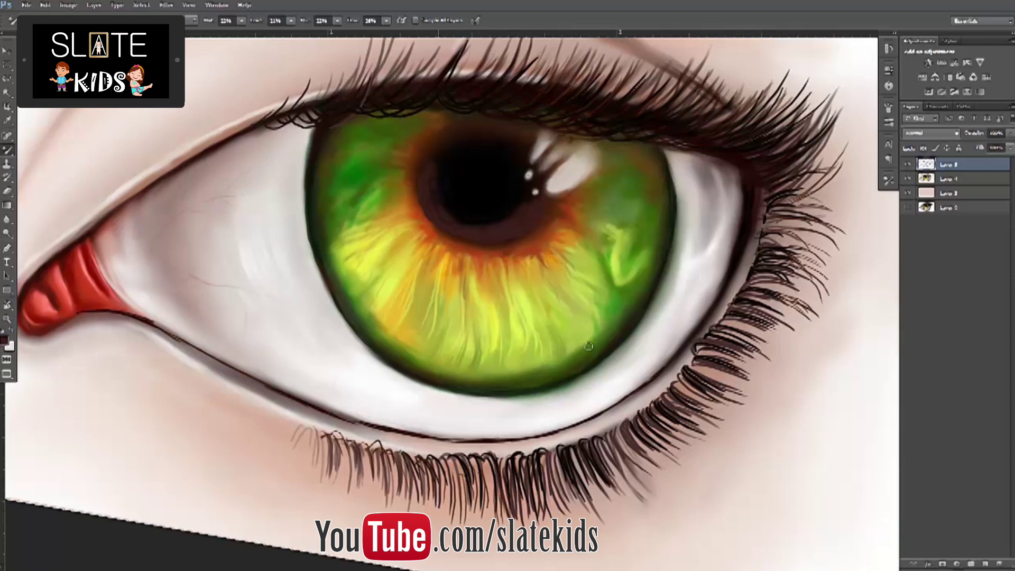
Step: Darken the pupil's lower rim with black using the regular brush
key("shift+b")
key("d")
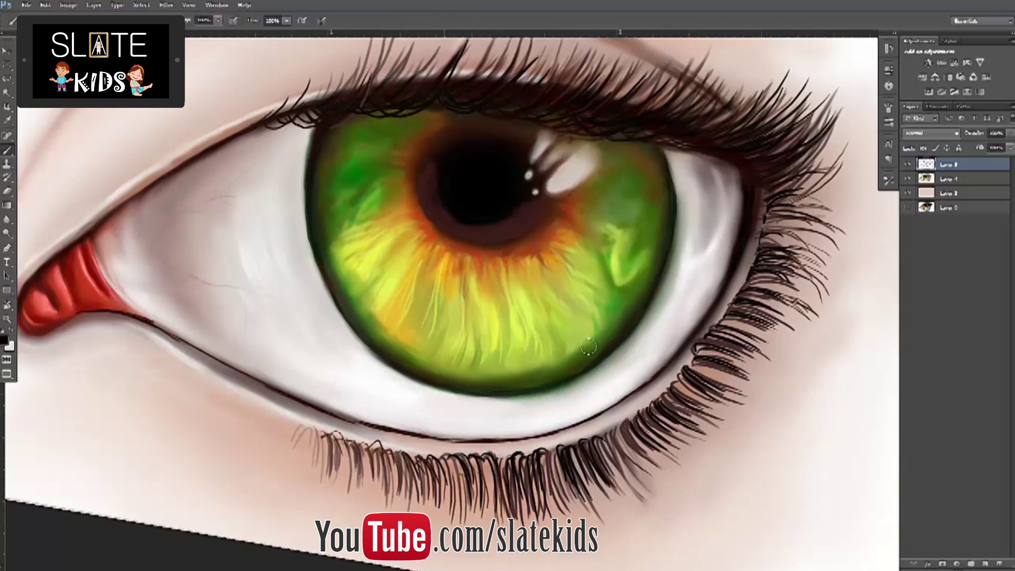
key("F5")
key("F5")
mouse_move(433, 205)
left_mouse_down()
mouse_move(487, 229)
mouse_move(524, 209)
left_mouse_up()
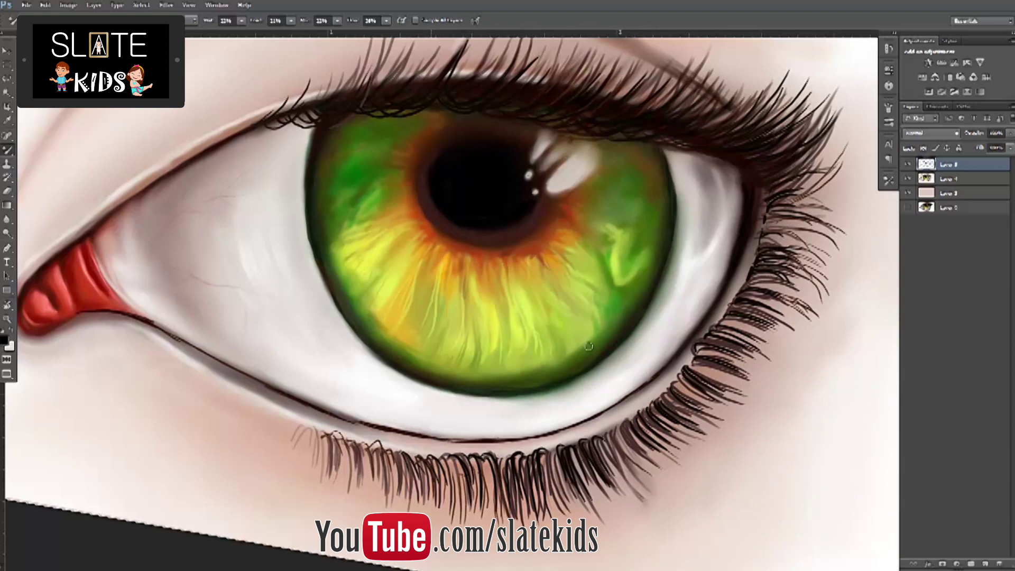
Step: Zoom in on the iris and load the swapped light colour for glossy upper-iris highlights
scroll(589, 346, "down", 3)
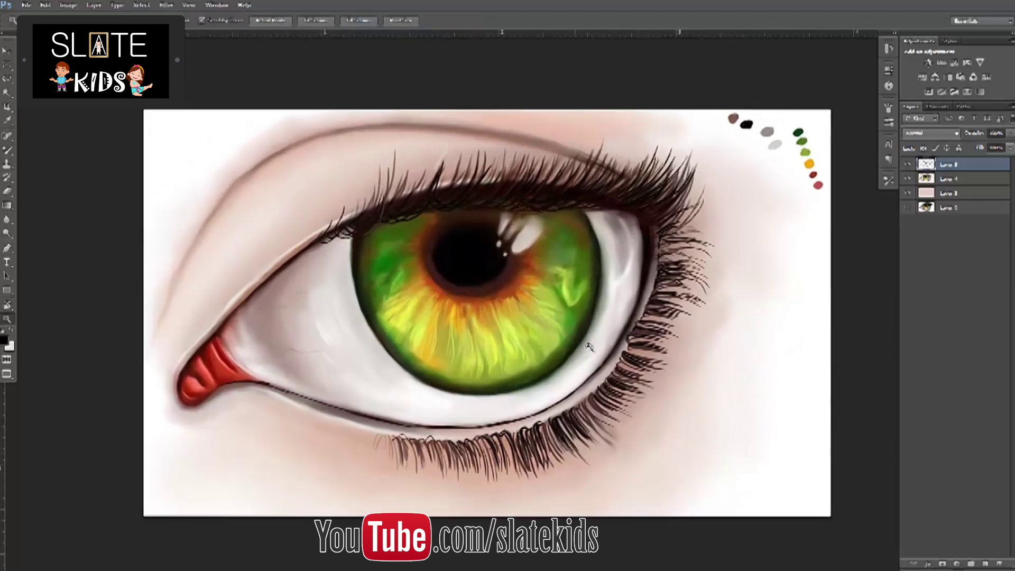
left_click(588, 346)
key("b")
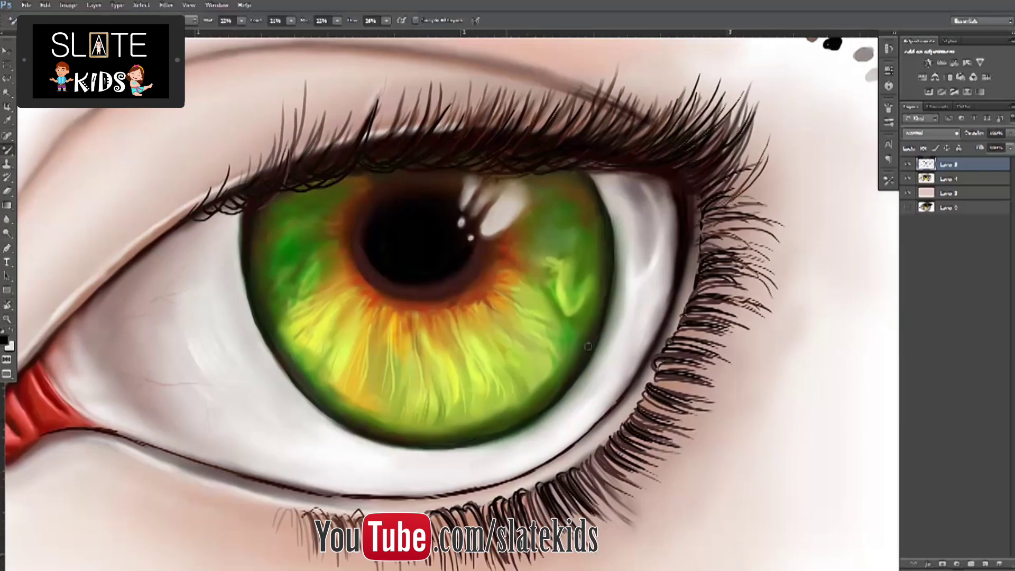
key("shift+b")
key("x")
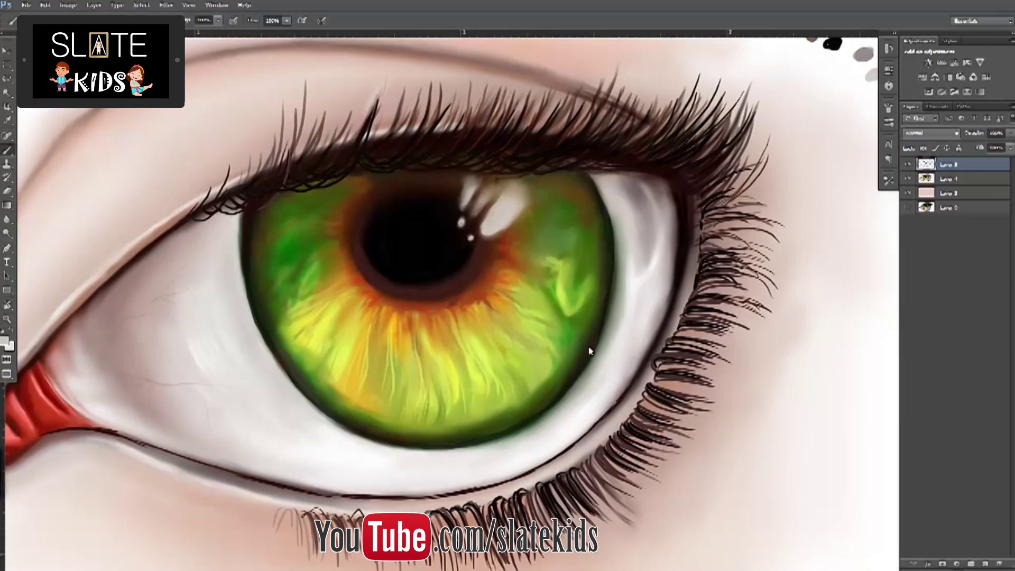
key("Return")
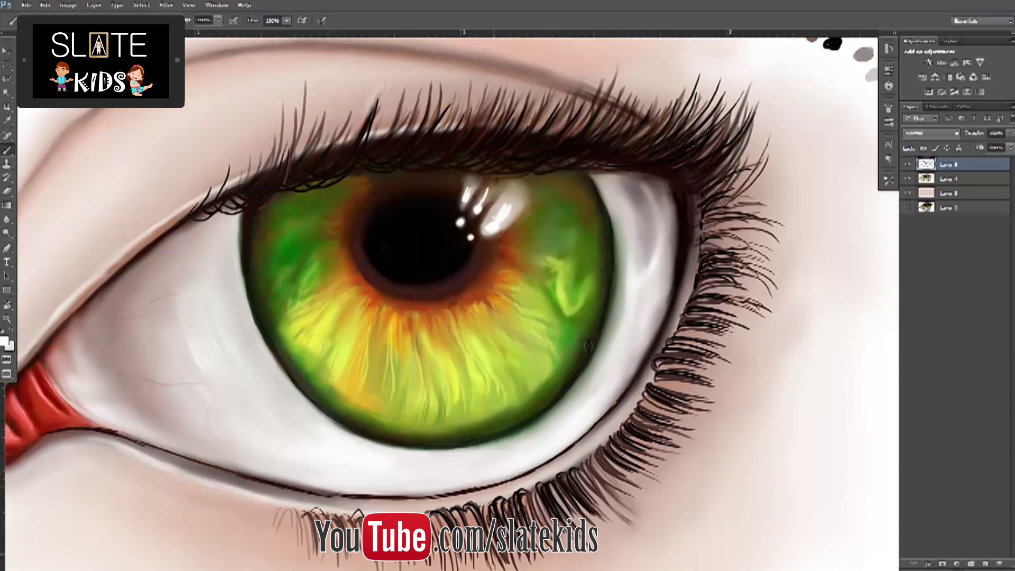
Step: Set the Mixer Brush to Wet 10% and Mix 18%, then merge the top layer into the eye layer
key("shift+b")
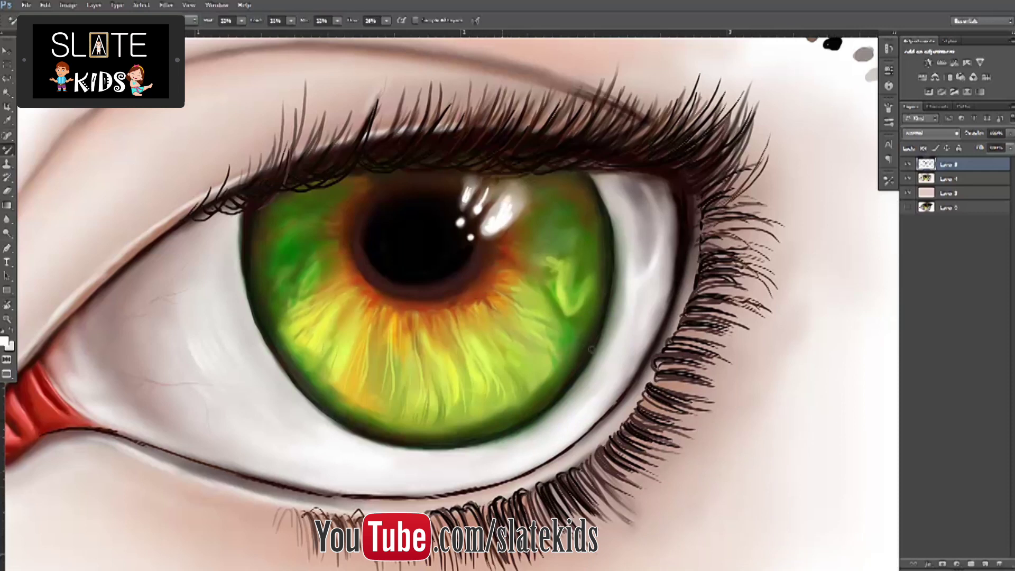
key("F5")
key("F5")
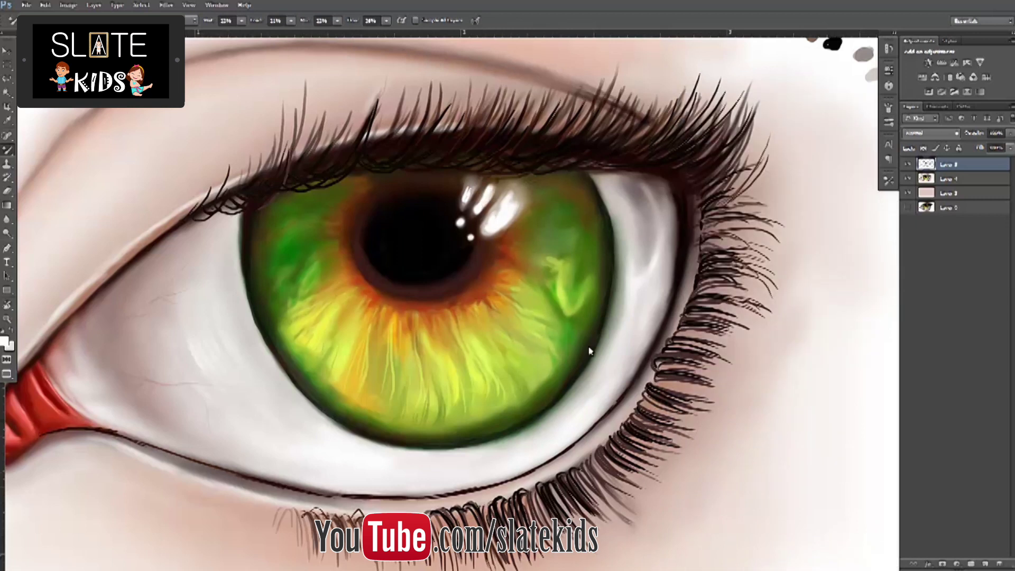
key("1")
key("shift+1")
key("shift+8")
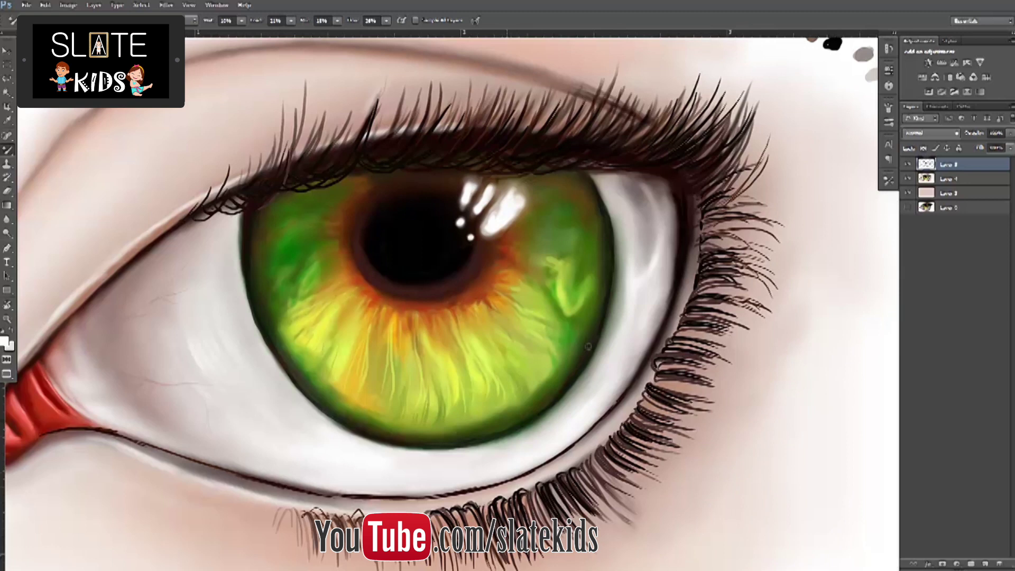
key("ctrl+e")
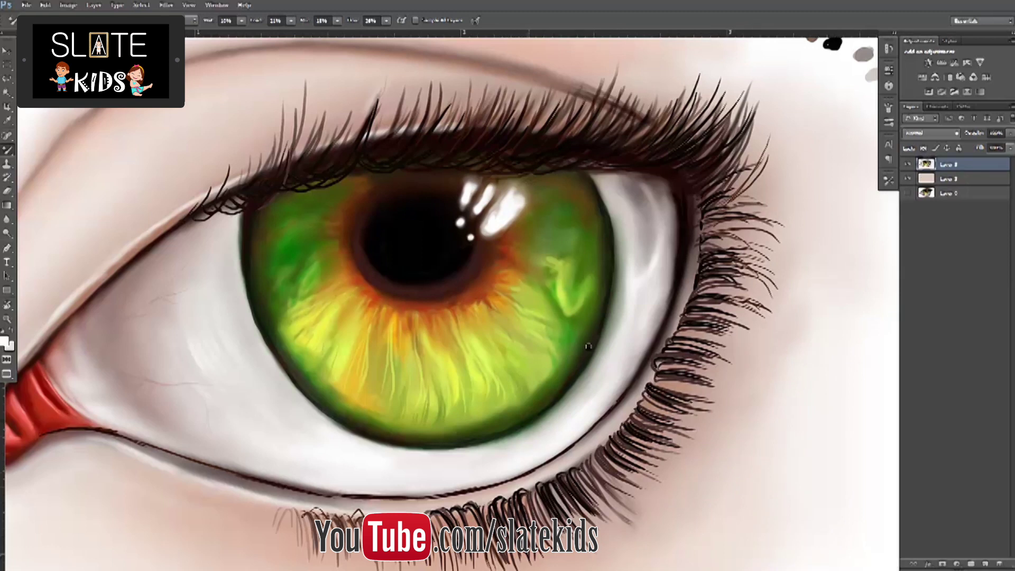
Step: Sample iris colours and draw fine dark strands across the upper-right iris
key("b")
left_click(582, 236, "alt")
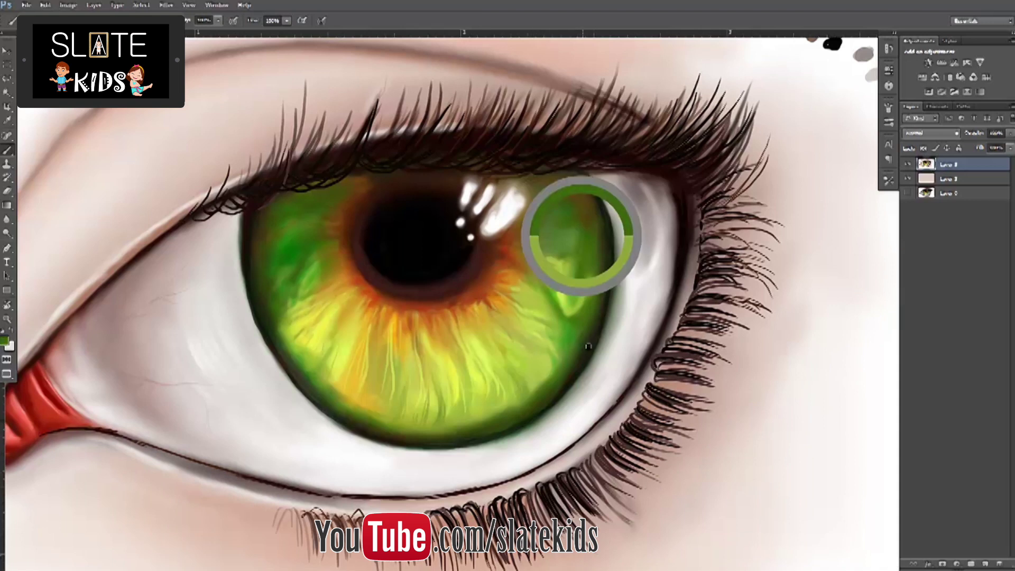
left_click(589, 347, "alt")
left_click_drag(545, 236, 584, 248)
left_click_drag(537, 201, 518, 216)
mouse_move(522, 182)
left_mouse_down()
mouse_move(512, 208)
mouse_move(502, 207)
mouse_move(528, 218)
mouse_move(515, 229)
left_mouse_up()
left_click(589, 346, "alt")
Step: Pick a new paint colour and undo the dark strands over the upper iris
left_click(589, 347, "alt")
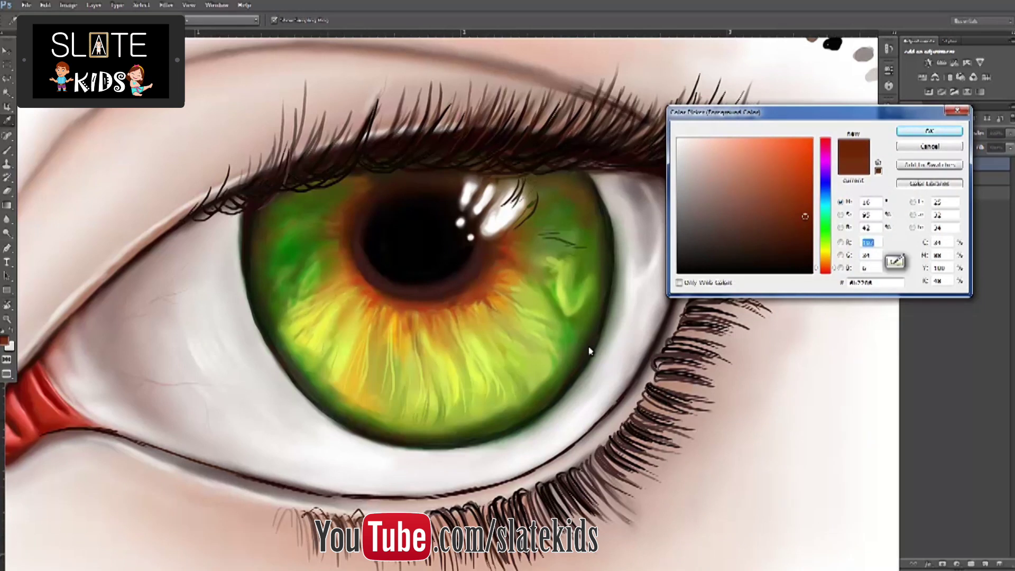
key("Return")
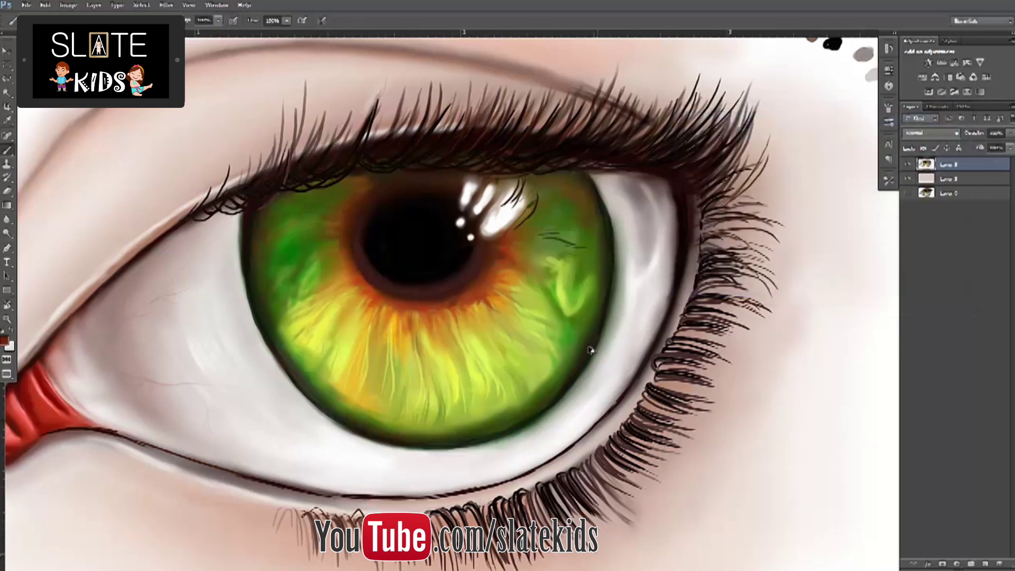
key("ctrl+alt+z")
key("ctrl+alt+z")
key("ctrl+alt+z")
key("ctrl+alt+z")
key("ctrl+alt+z")
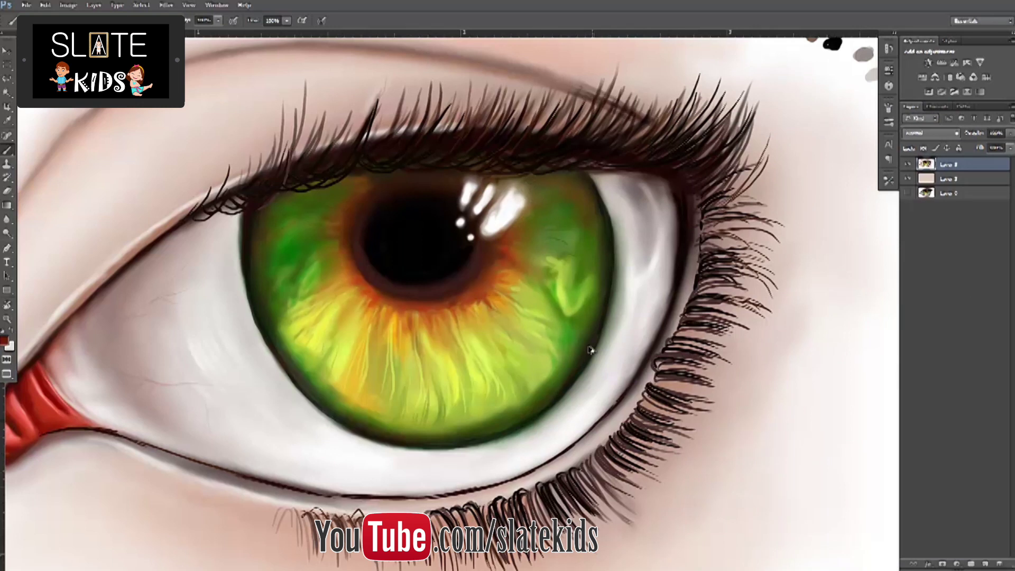
scroll(590, 350, "down", 3)
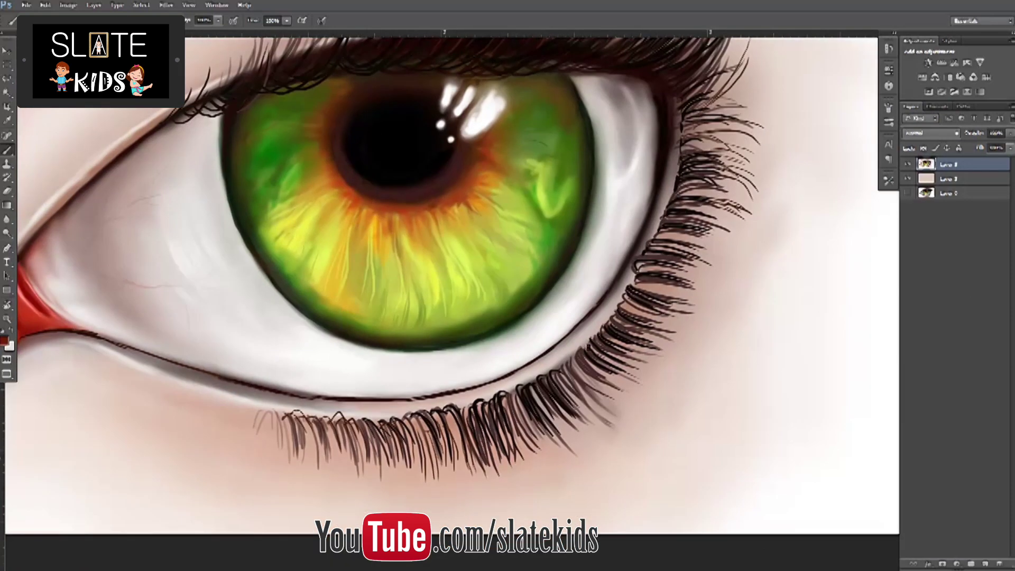
scroll(589, 347, "up", 1)
scroll(588, 346, "up", 1)
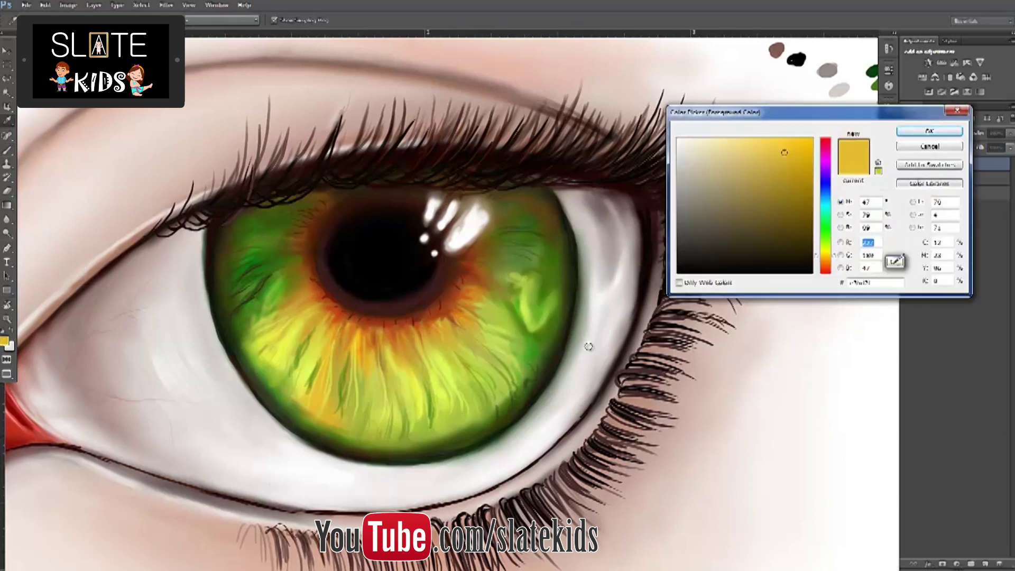
Step: Use a brighter golden yellow for pale lower-iris fibres, then hide the panels for a full-screen canvas
key("Return")
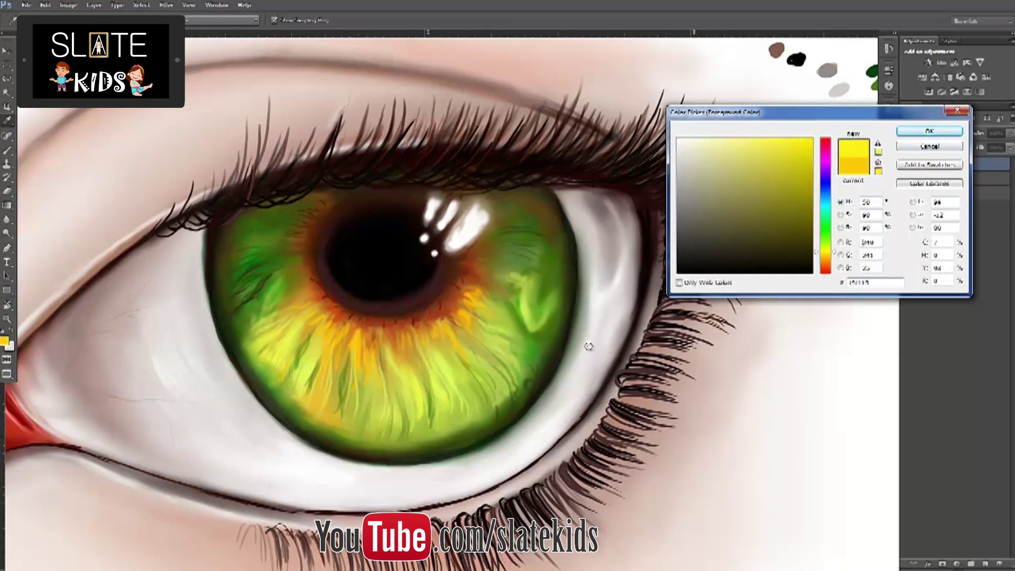
key("Return")
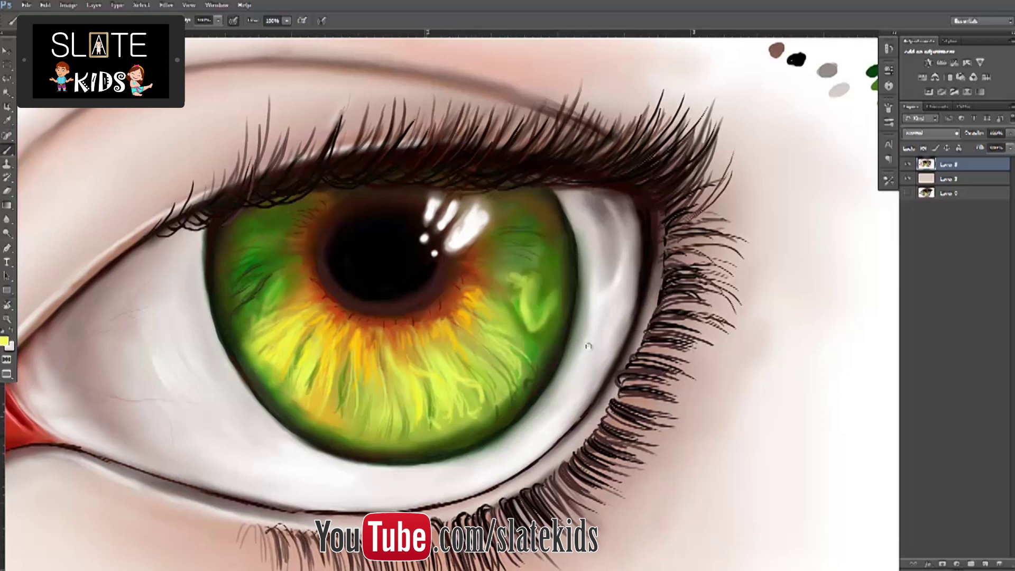
key("f")
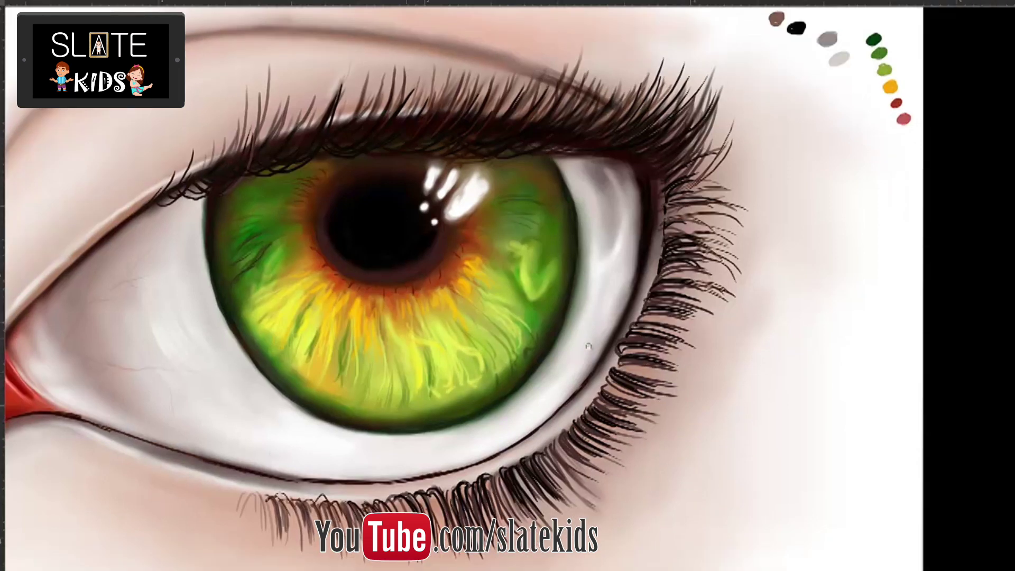
Step: Zoom out, undo the stray yellow mark beside the lower lashes, and restore the panels
key("ctrl+minus")
key("ctrl+minus")
key("ctrl+minus")
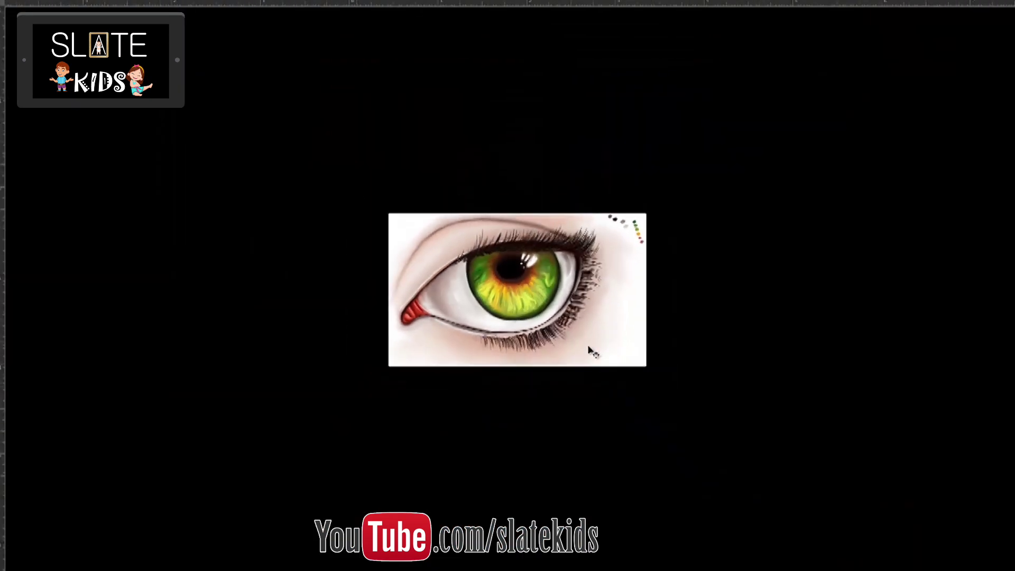
scroll(588, 349, "up", 2)
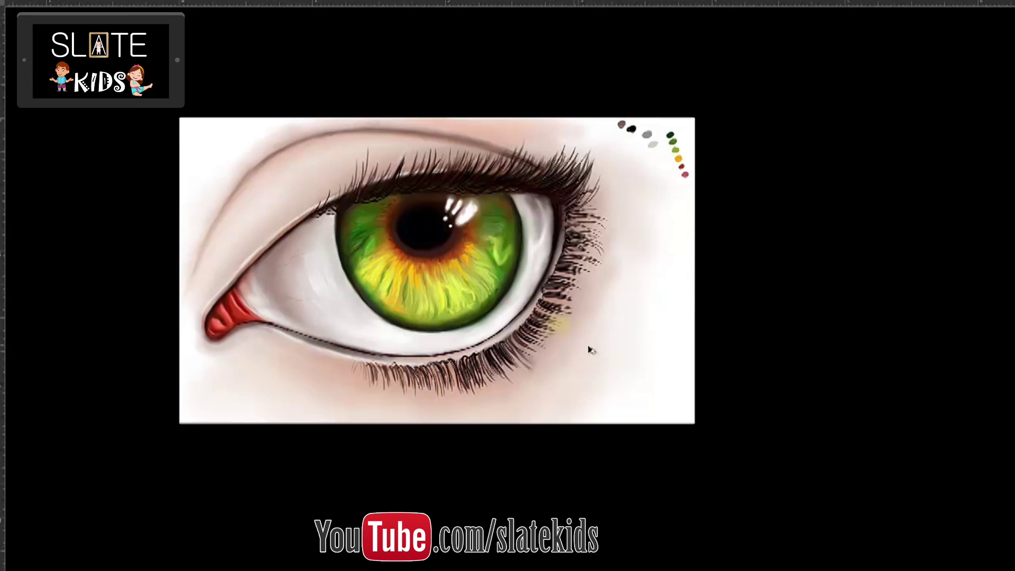
key("ctrl+z")
key("f")
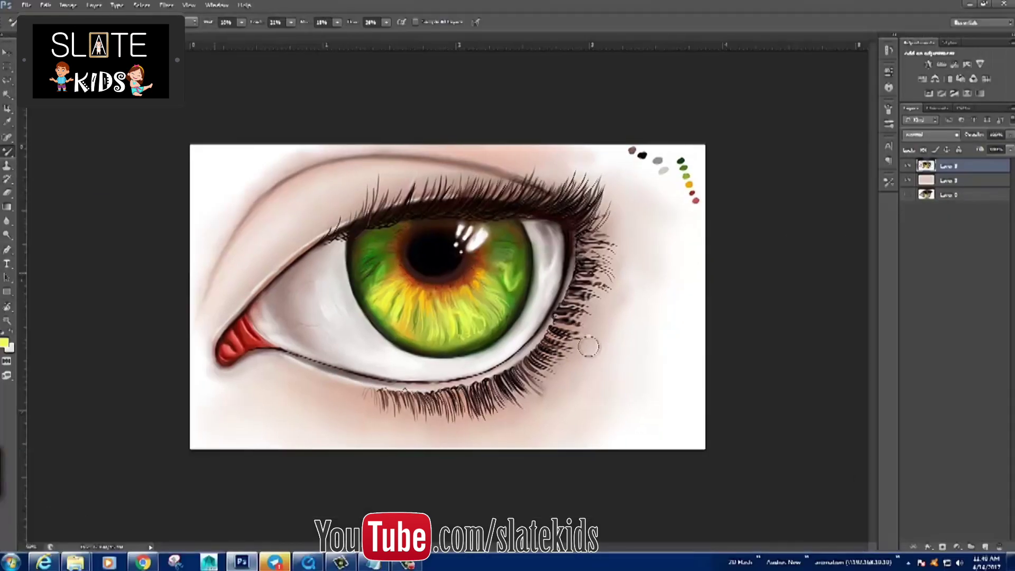
Step: Soften the dark lid line below the red tear duct with the blending brush
scroll(588, 346, "up", 1)
scroll(588, 346, "up", 2)
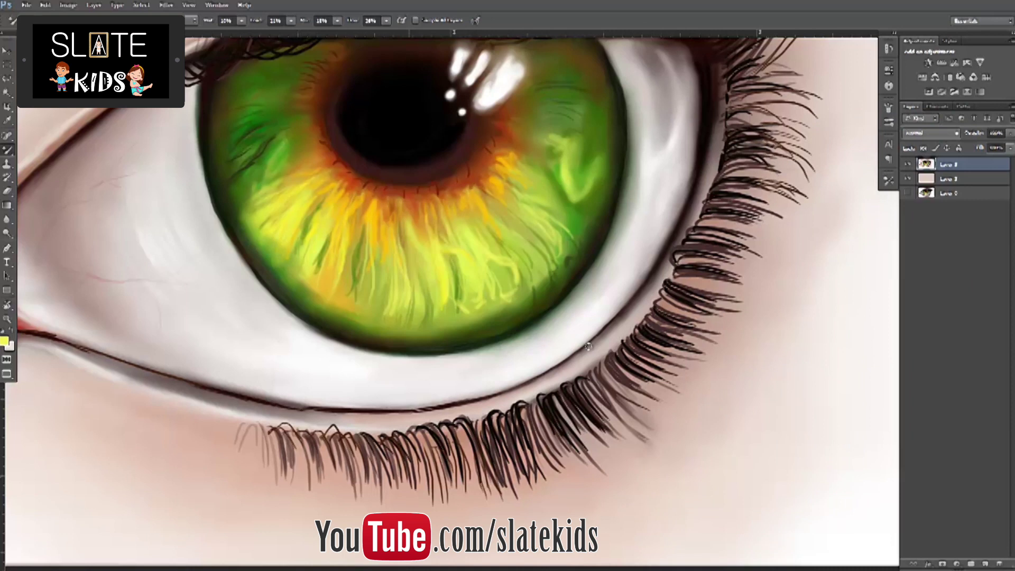
key("r")
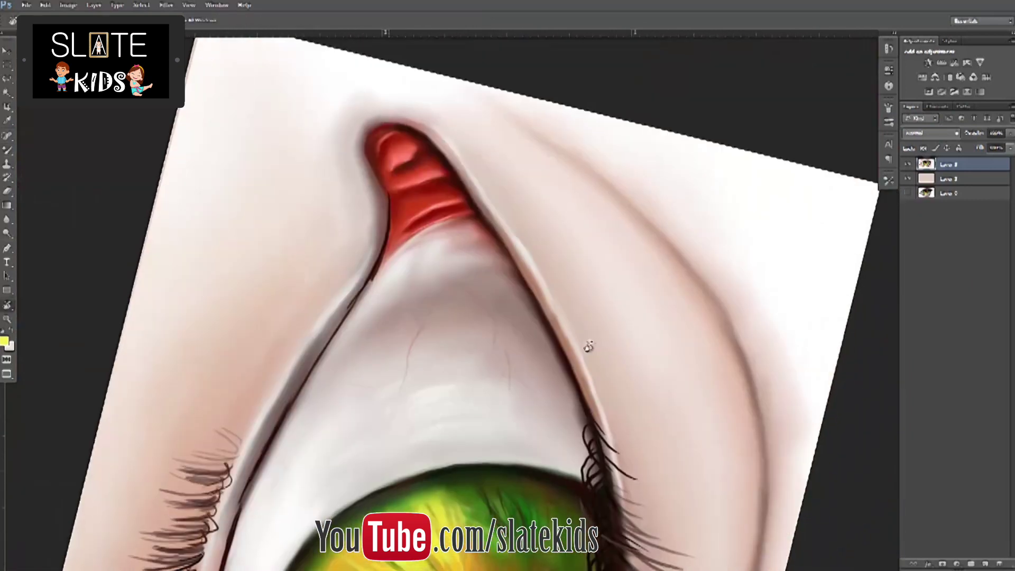
key("b")
left_click_drag(377, 271, 364, 295)
left_click_drag(385, 228, 343, 317)
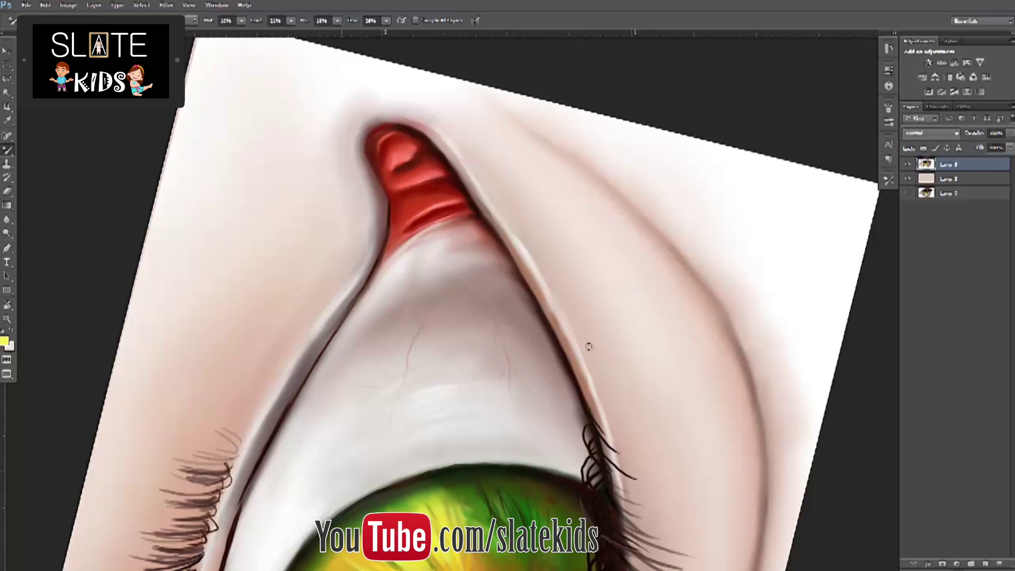
Step: Rotate the canvas and blend more detail into the lower lashes
scroll(589, 347, "down", 3)
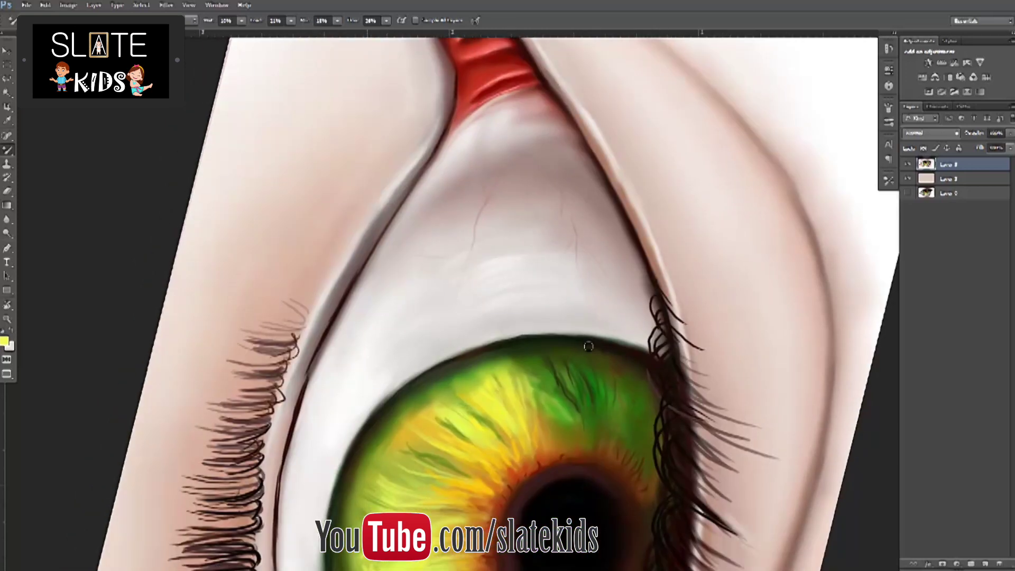
scroll(589, 346, "down", 3)
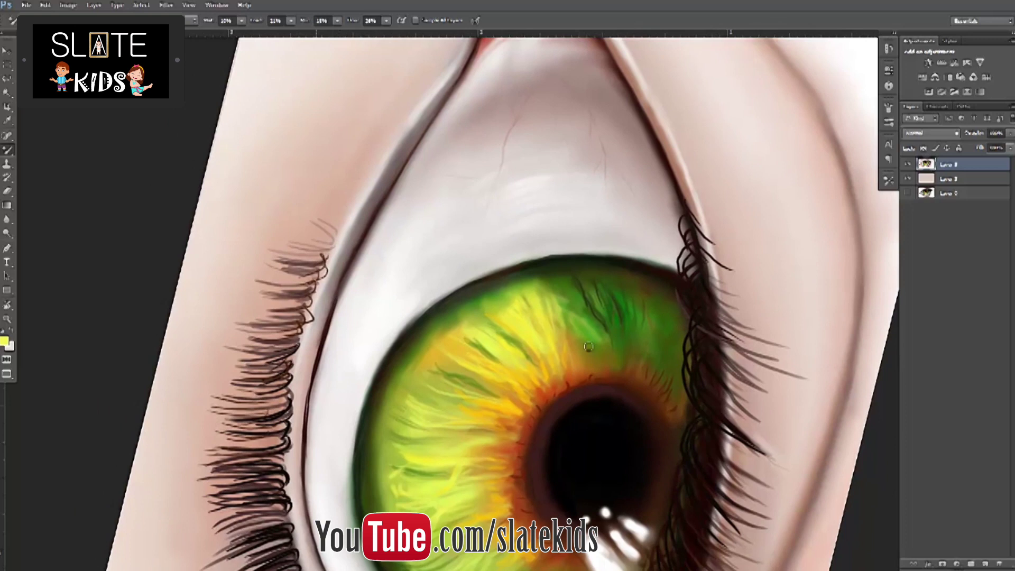
scroll(589, 347, "down", 3)
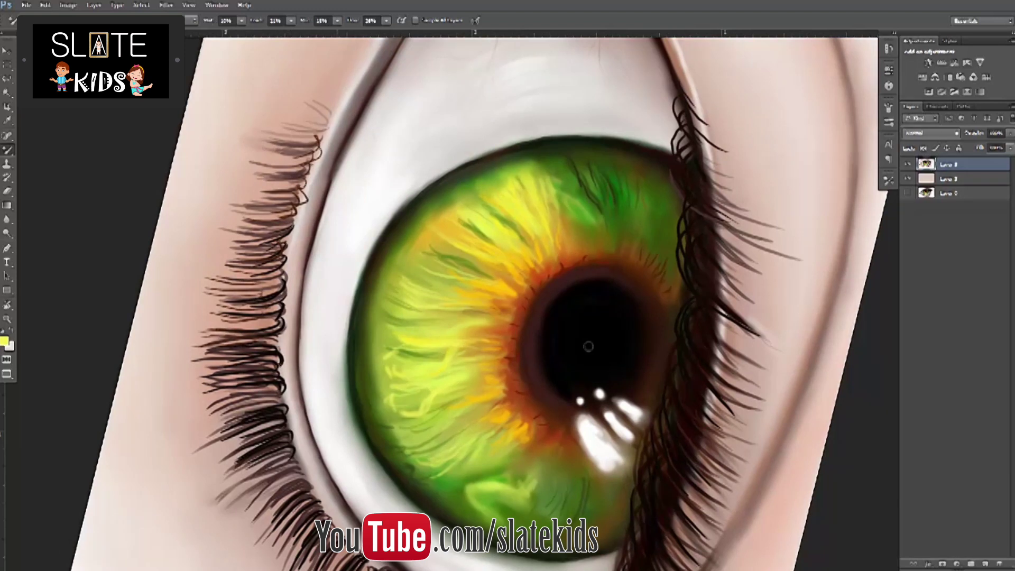
key("r")
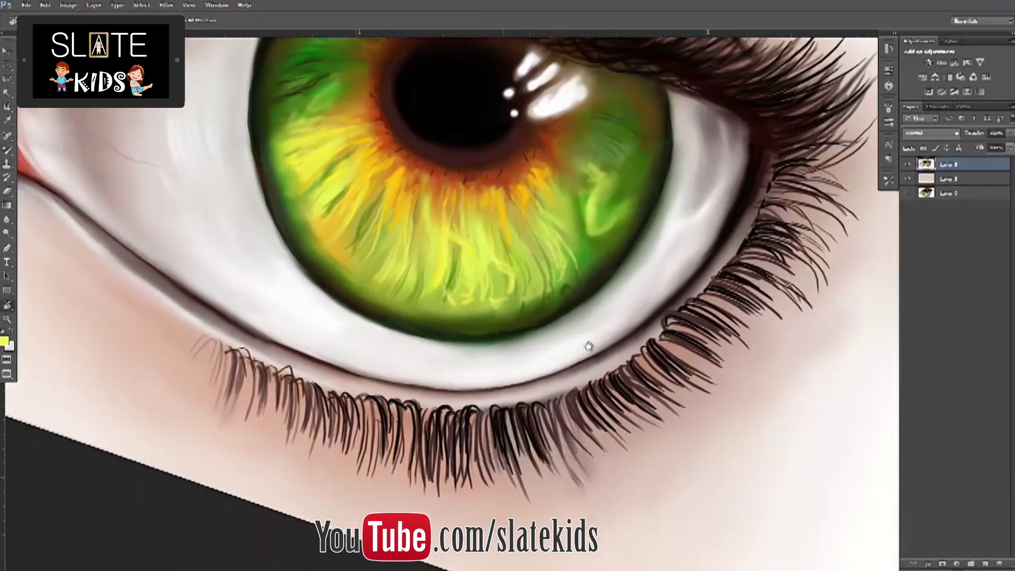
key("b")
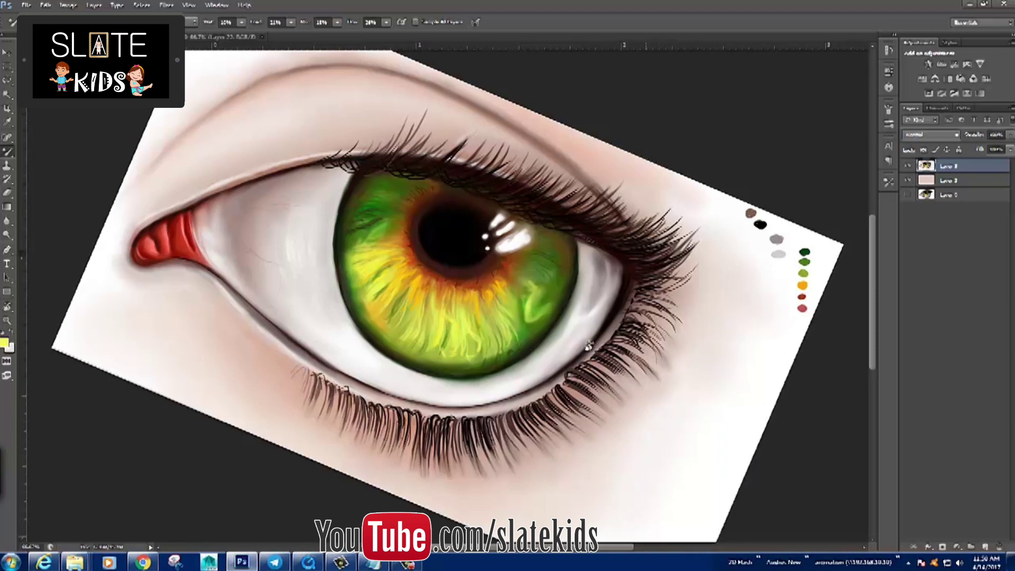
Step: Level the rotated view, choose the plain Brush tool, and sample a pale skin colour
key("r")
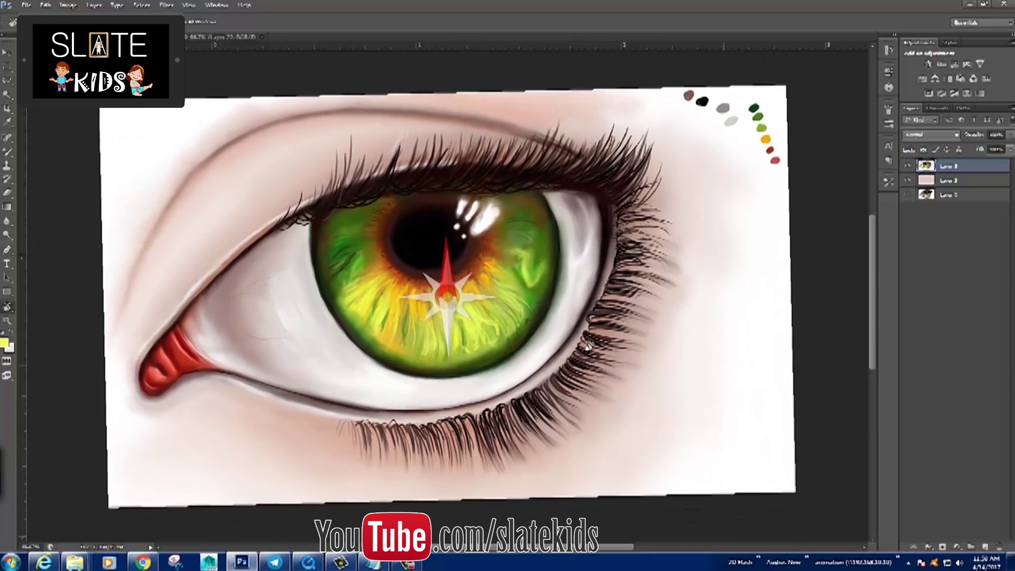
left_click(588, 346)
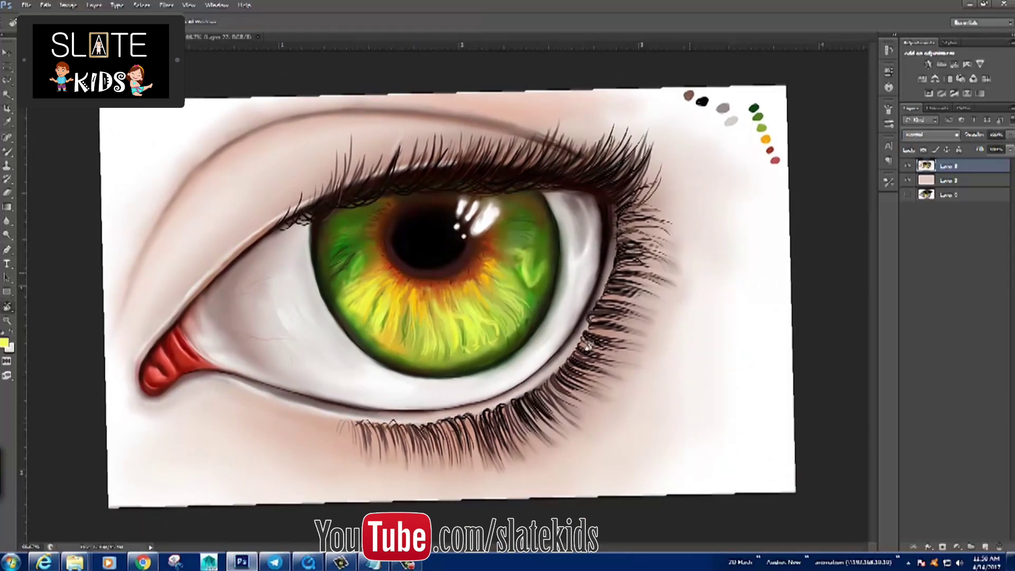
key("b")
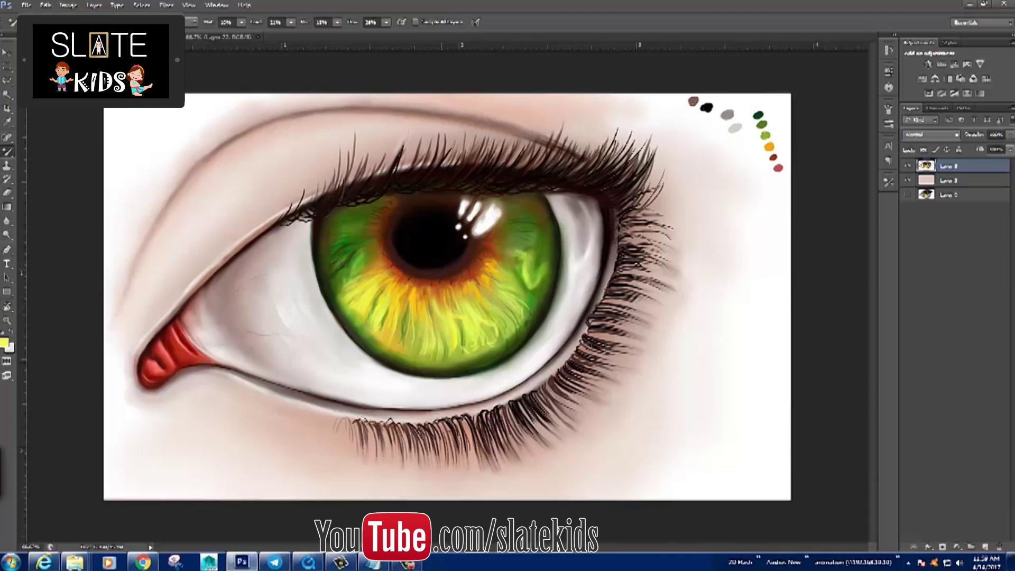
right_click(8, 152)
left_click(37, 149)
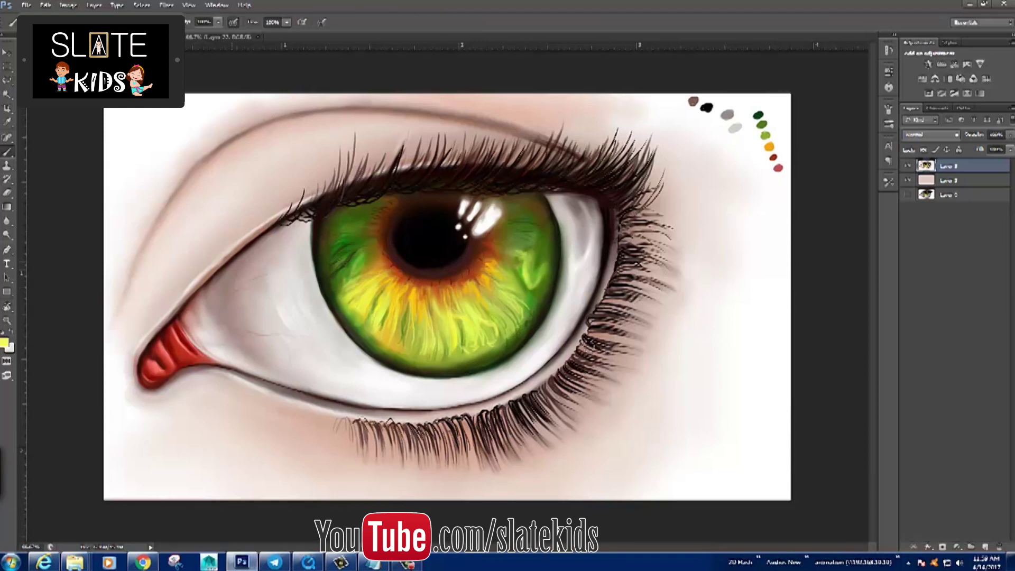
key("i")
left_click(588, 348)
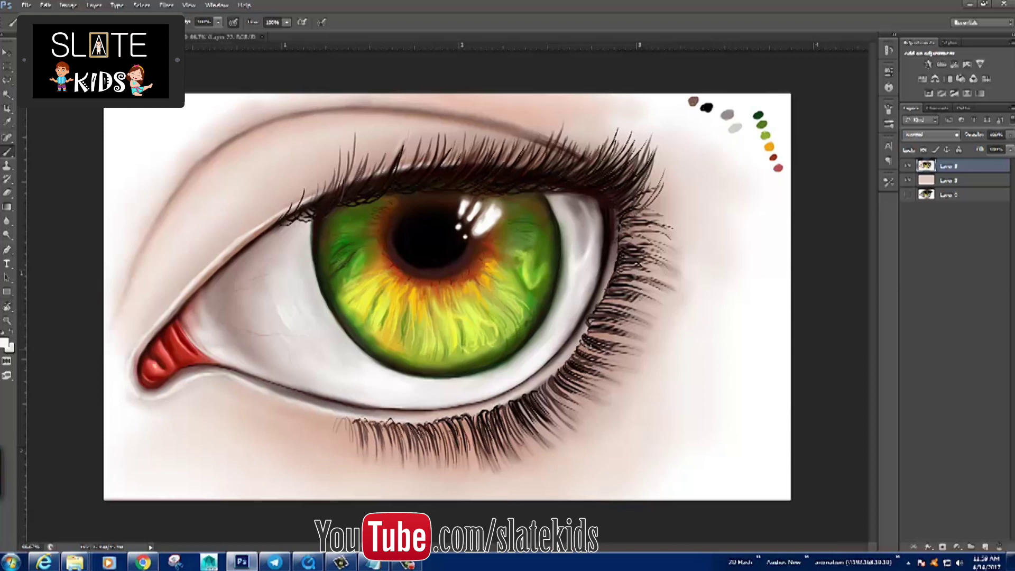
key("shift+b")
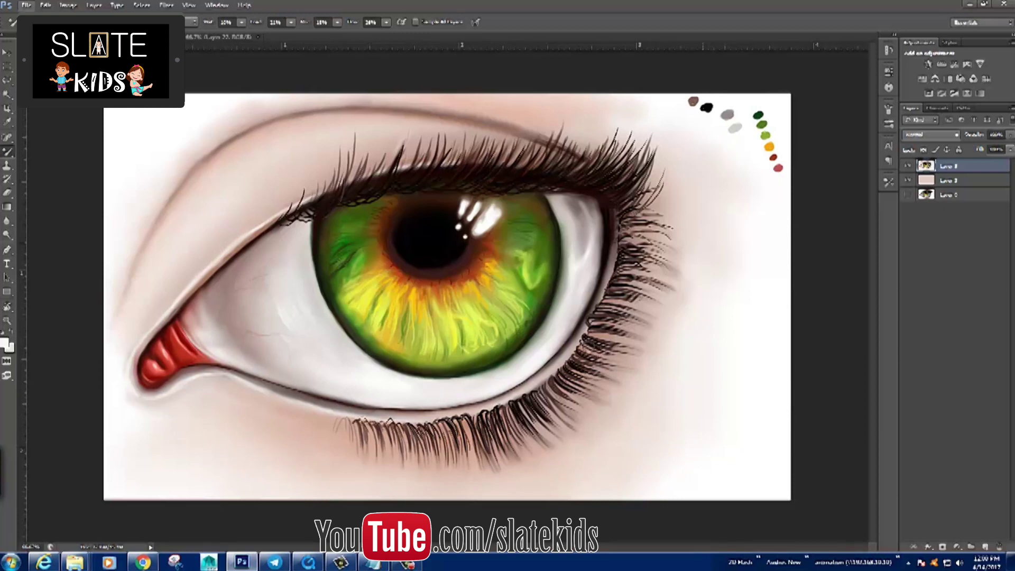
Step: Cover the colour swatches and white right side with skin tone, and shade the bottom-left edge pink
key("shift+b")
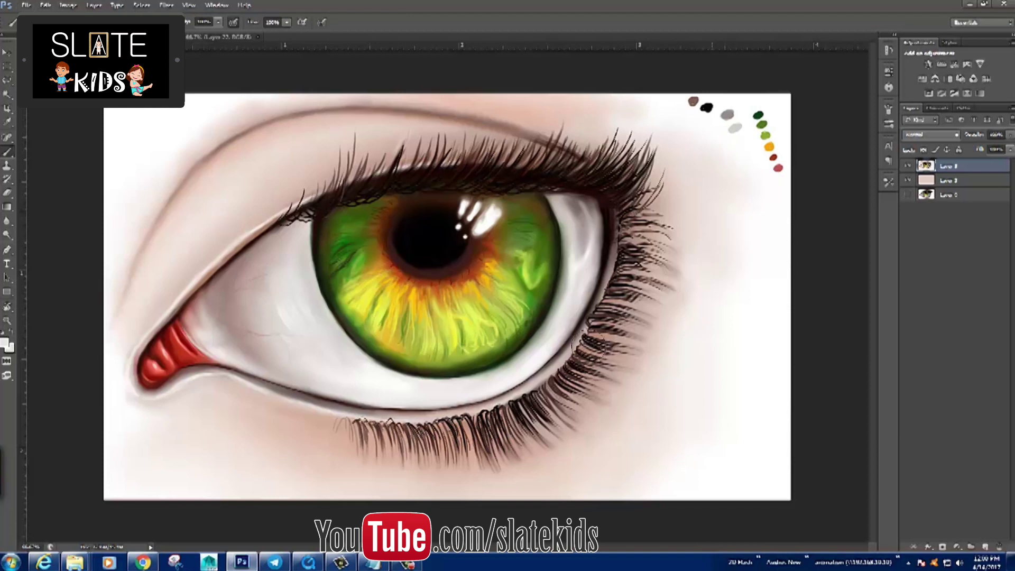
left_click_drag(704, 277, 719, 381)
left_click_drag(740, 196, 685, 444)
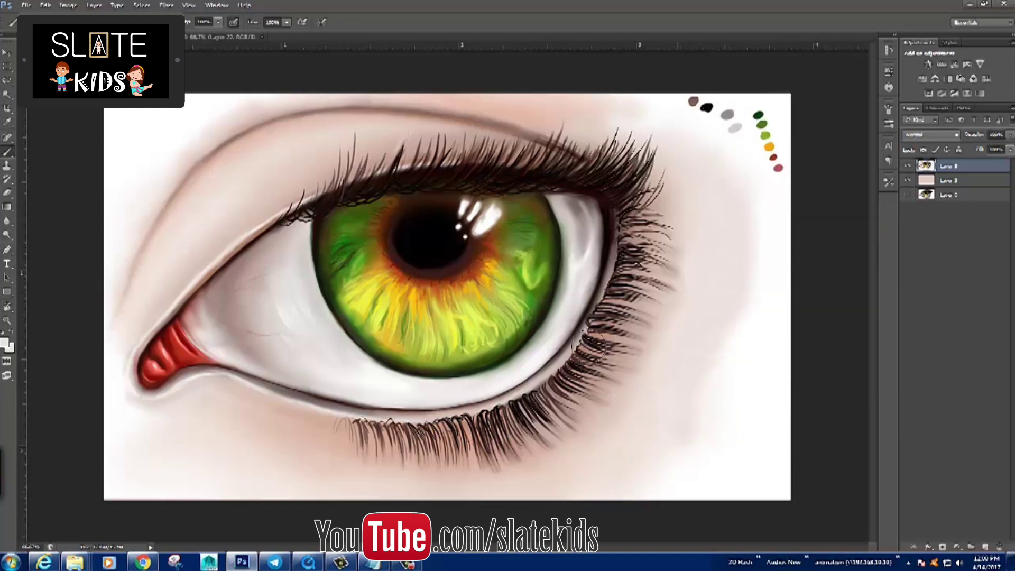
left_click_drag(687, 100, 777, 154)
mouse_move(762, 105)
left_mouse_down()
mouse_move(783, 190)
mouse_move(767, 296)
left_mouse_up()
left_click_drag(772, 238, 677, 492)
left_click_drag(778, 306, 704, 492)
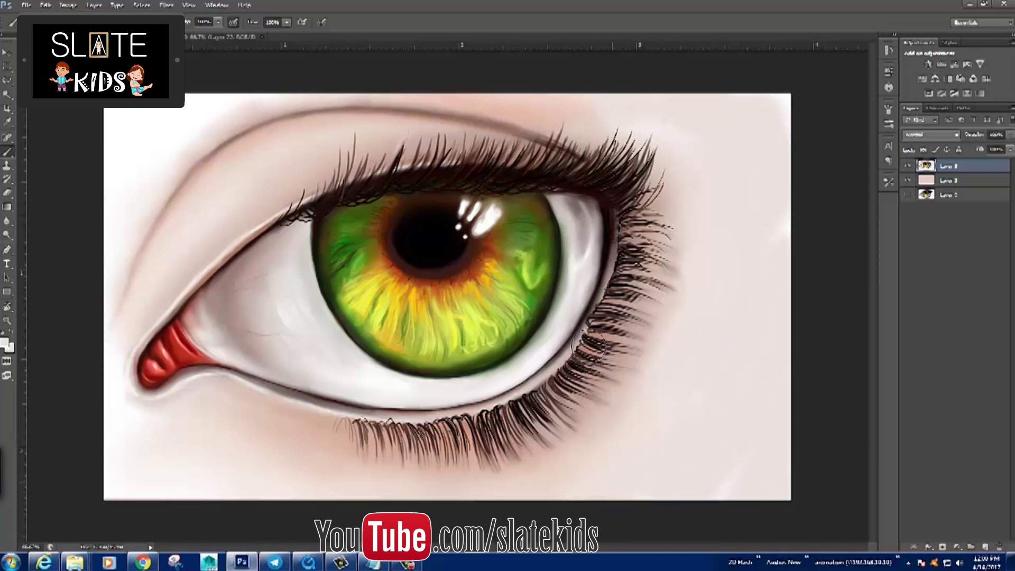
left_click_drag(106, 486, 228, 490)
Step: Smudge near the iris centre, then return to a fine-tipped soft brush
key("r")
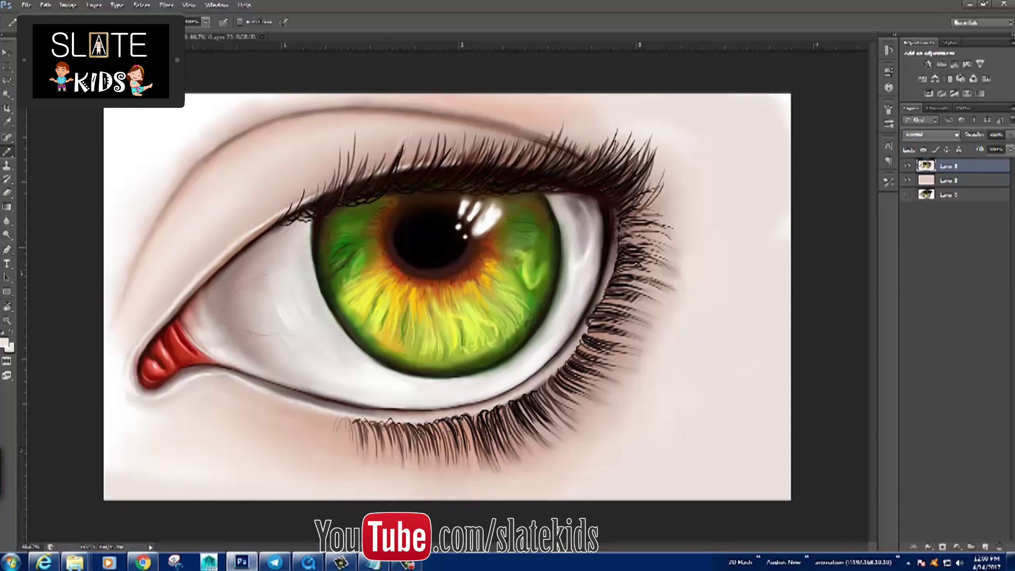
left_click_drag(591, 342, 589, 347)
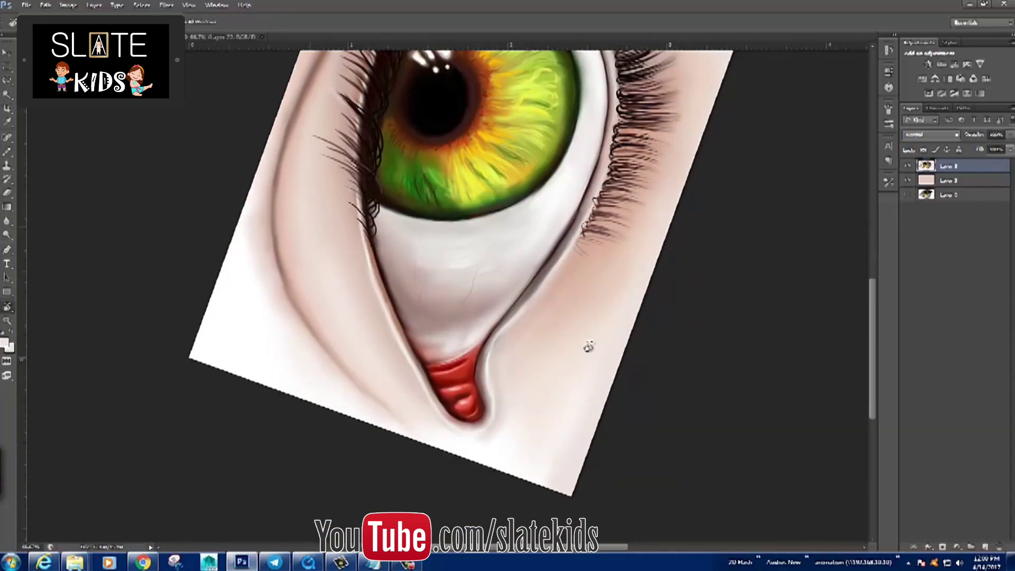
key("b")
key("ctrl+plus")
key("shift+b")
key("bracketleft")
key("bracketleft")
key("bracketleft")
key("bracketleft")
key("bracketleft")
key("bracketleft")
key("bracketleft")
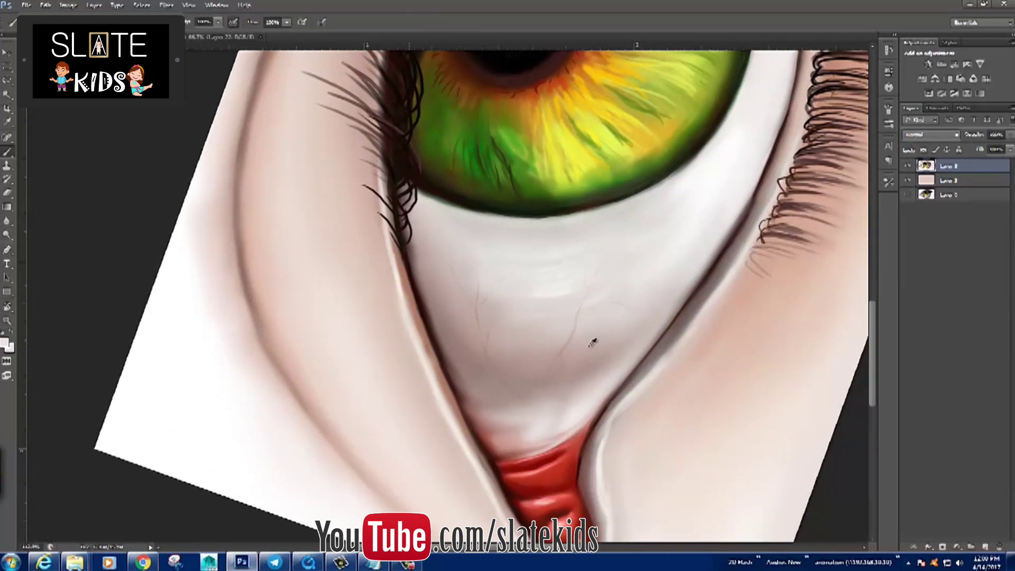
Step: Set a dark orange-brown foreground colour and step down to the pink layer and back
key("F2")
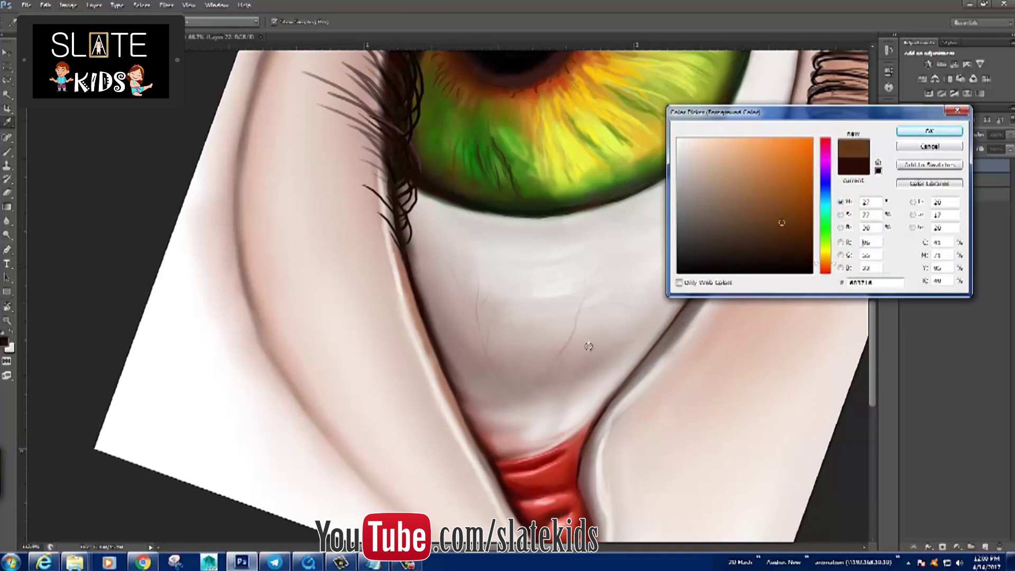
key("Return")
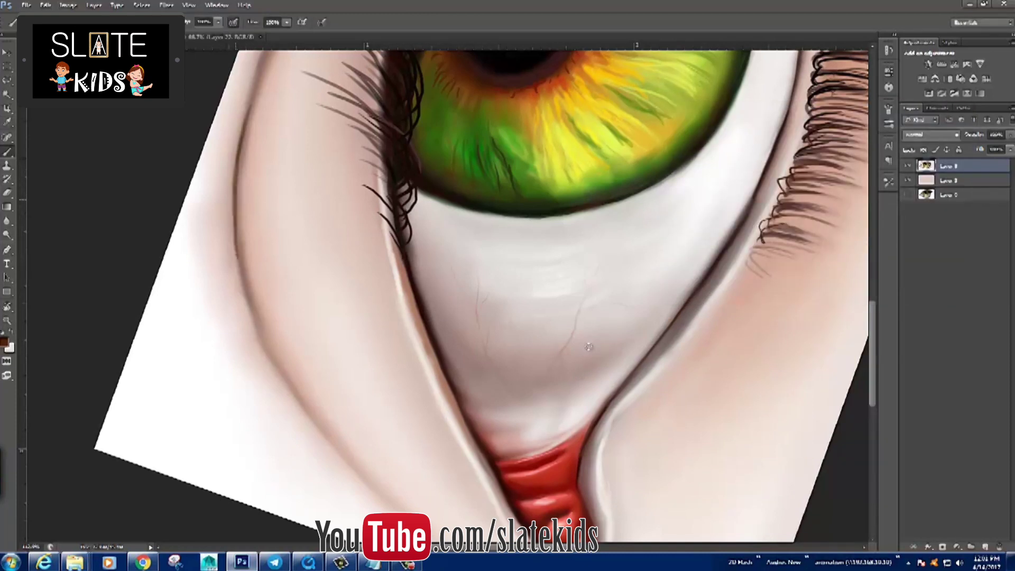
key("alt+bracketleft")
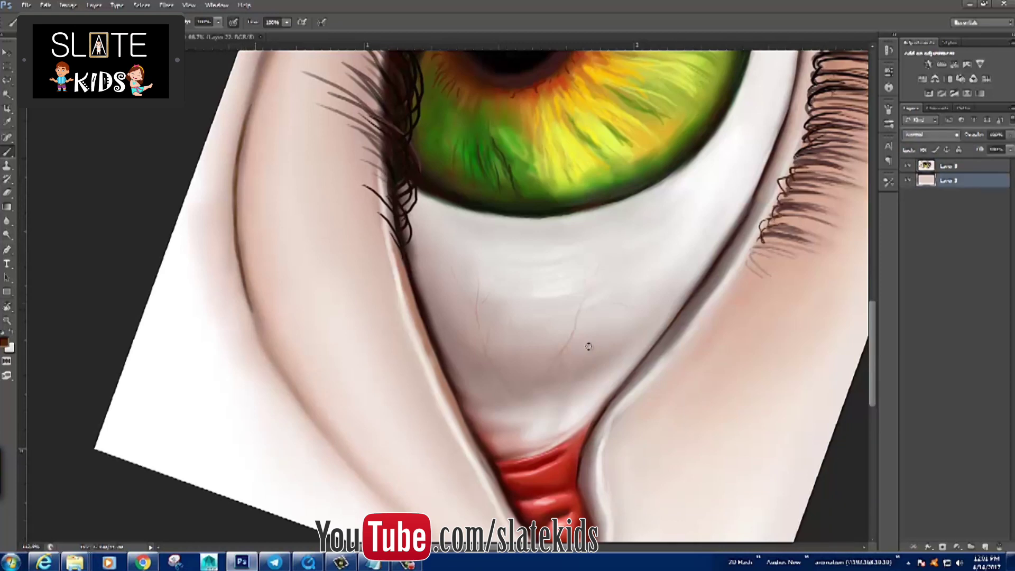
key("alt+bracketright")
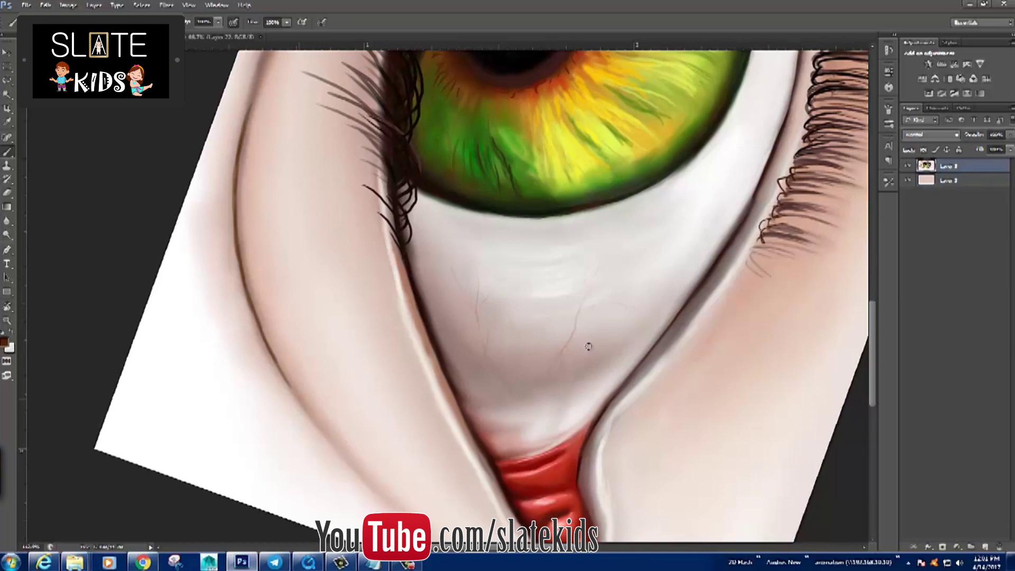